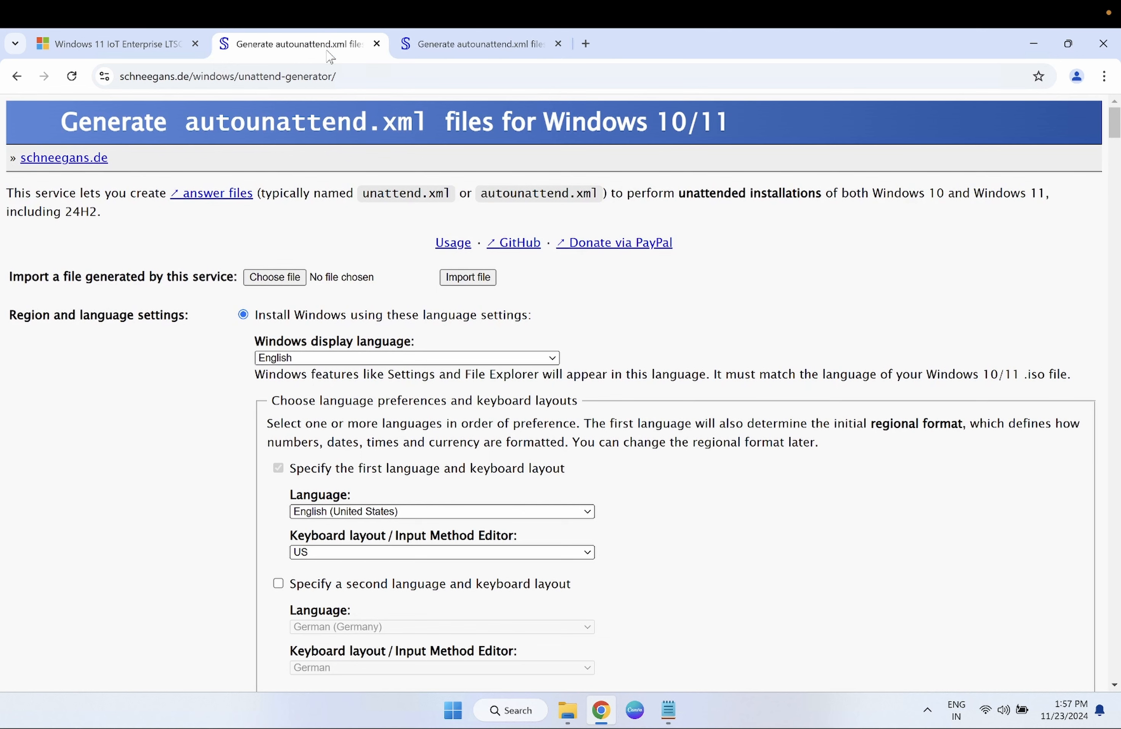
- Close the third, duplicate generator tab and switch to the Windows 11 IoT Enterprise LTSC tab
click(557, 45)
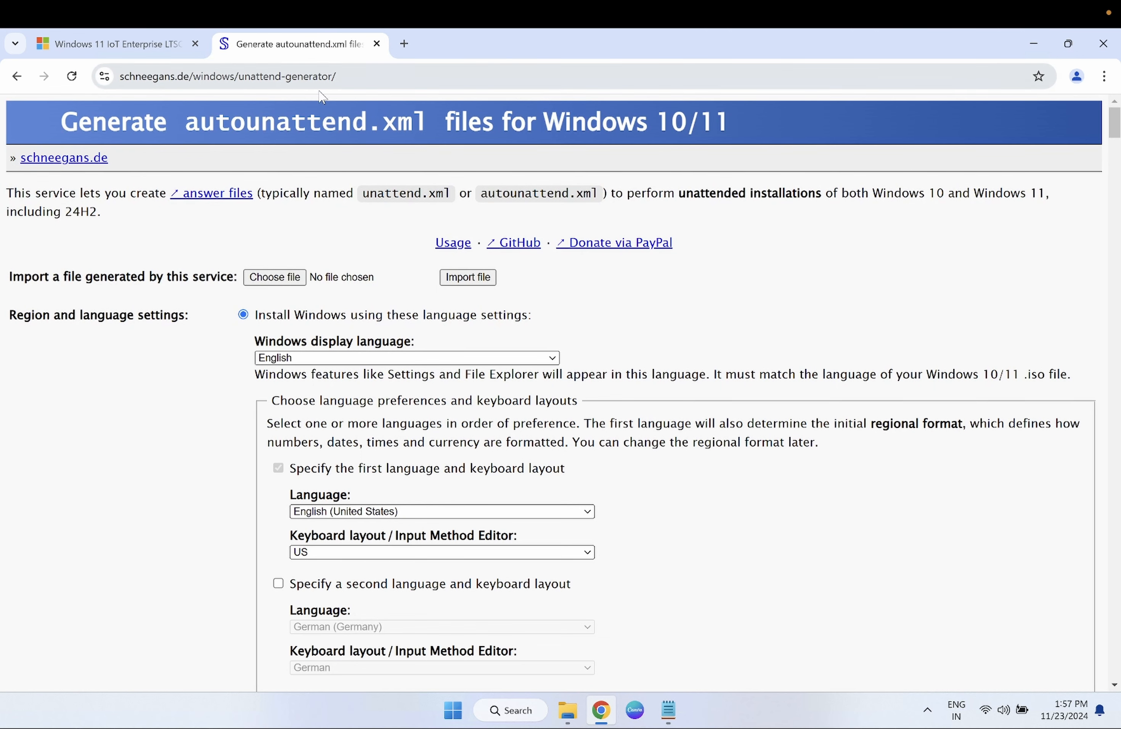
key(ctrl+Tab)
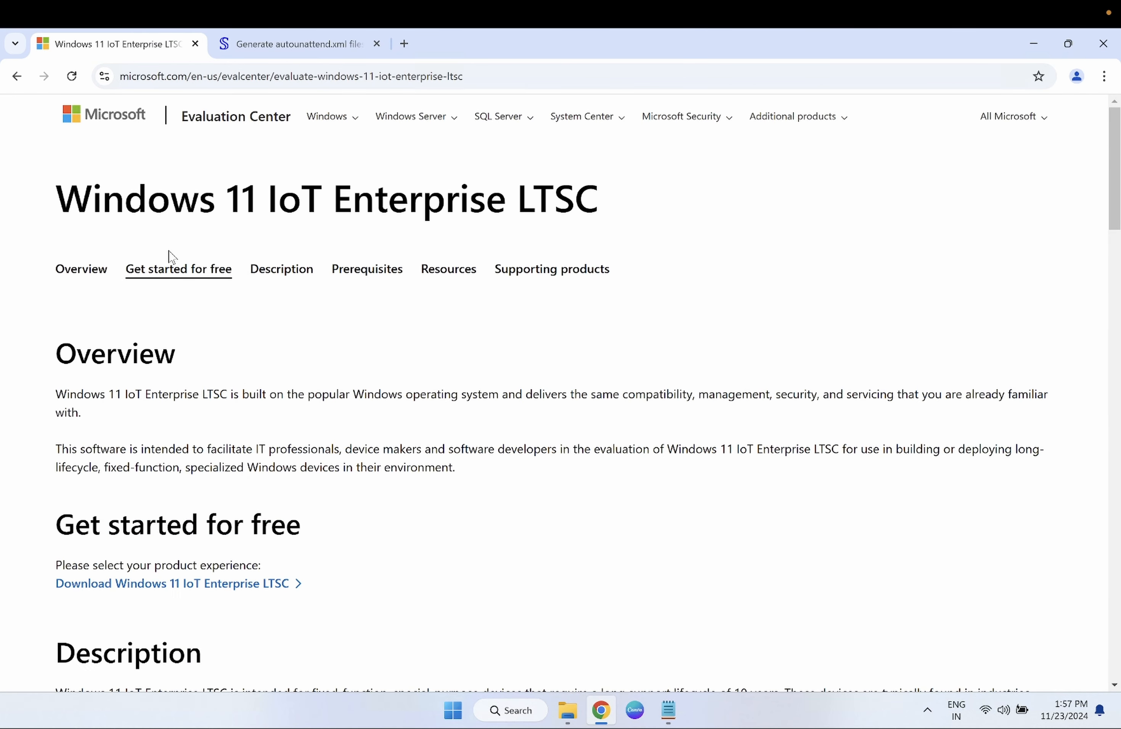
- Skim the Windows 11 IoT Enterprise LTSC evaluation page, then return to the autounattend.xml generator tab
drag(207, 206, 350, 202)
scroll(406, 453, down, 2)
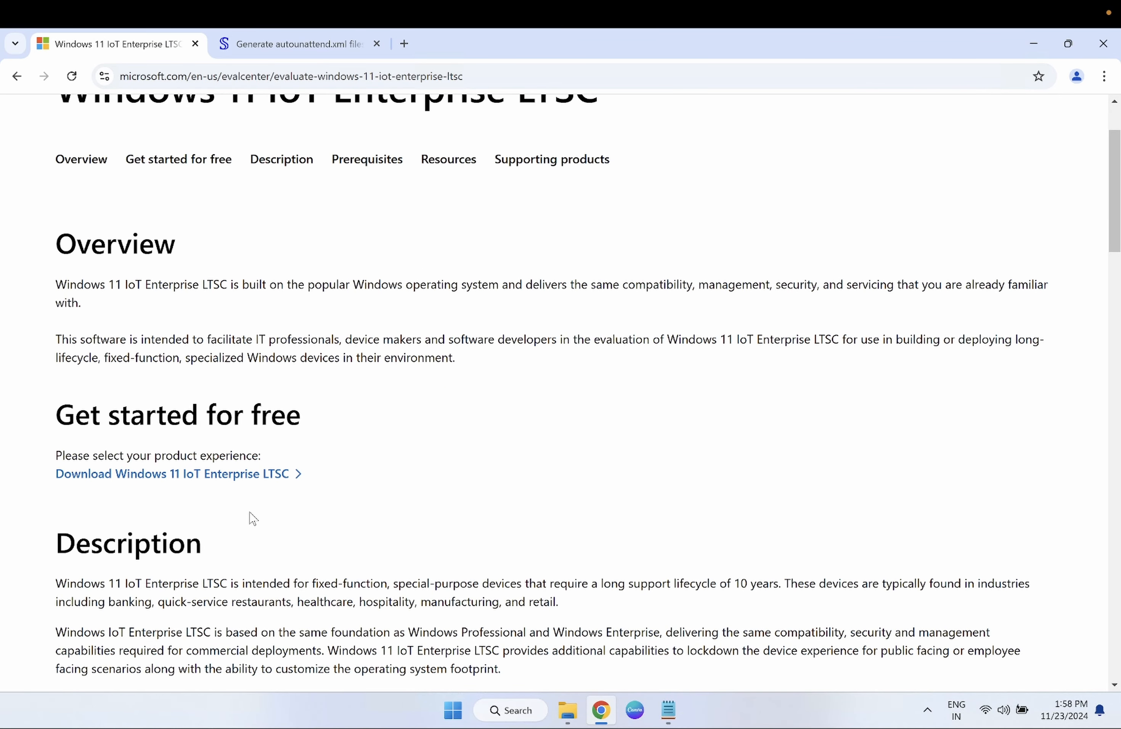
scroll(252, 518, up, 2)
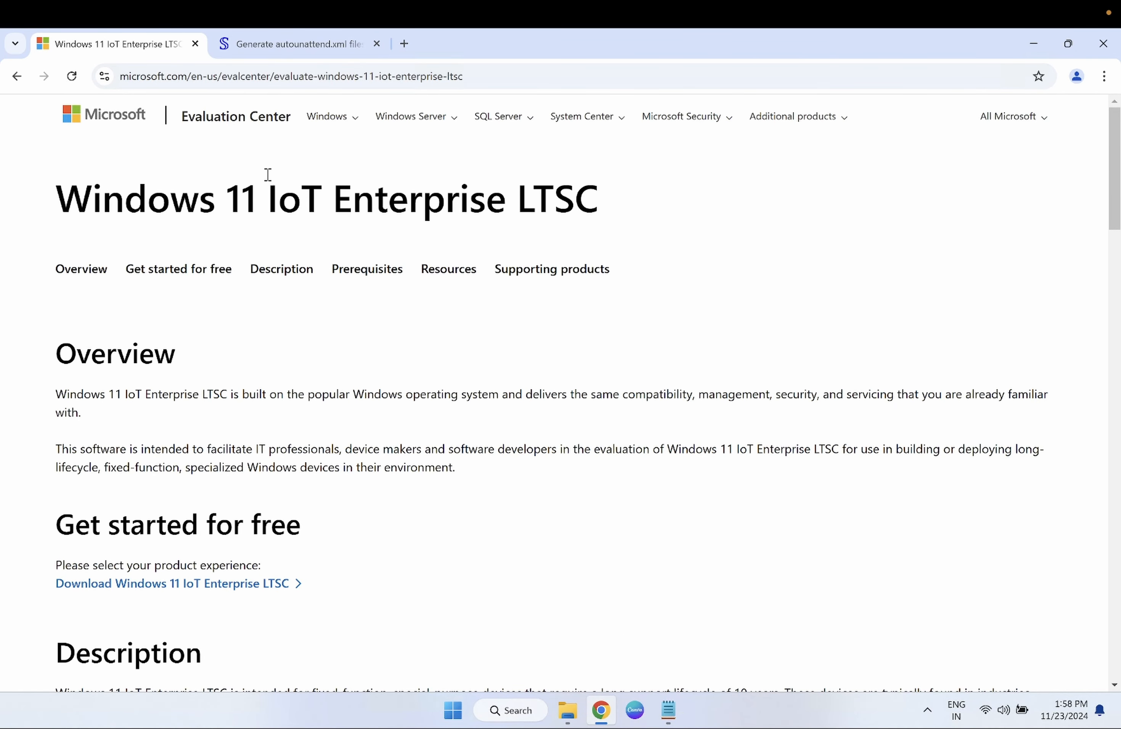
click(288, 54)
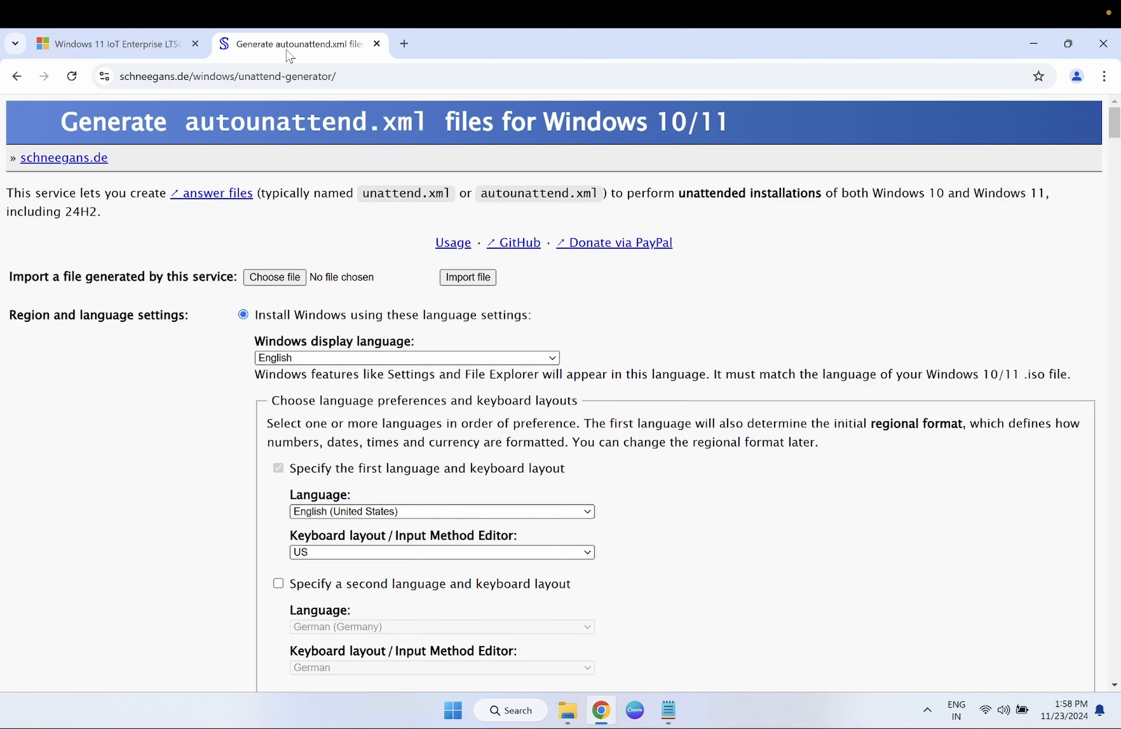
- In a new tab, search for a Windows 11 ISO download and open Microsoft's Download Windows 11 page
click(403, 45)
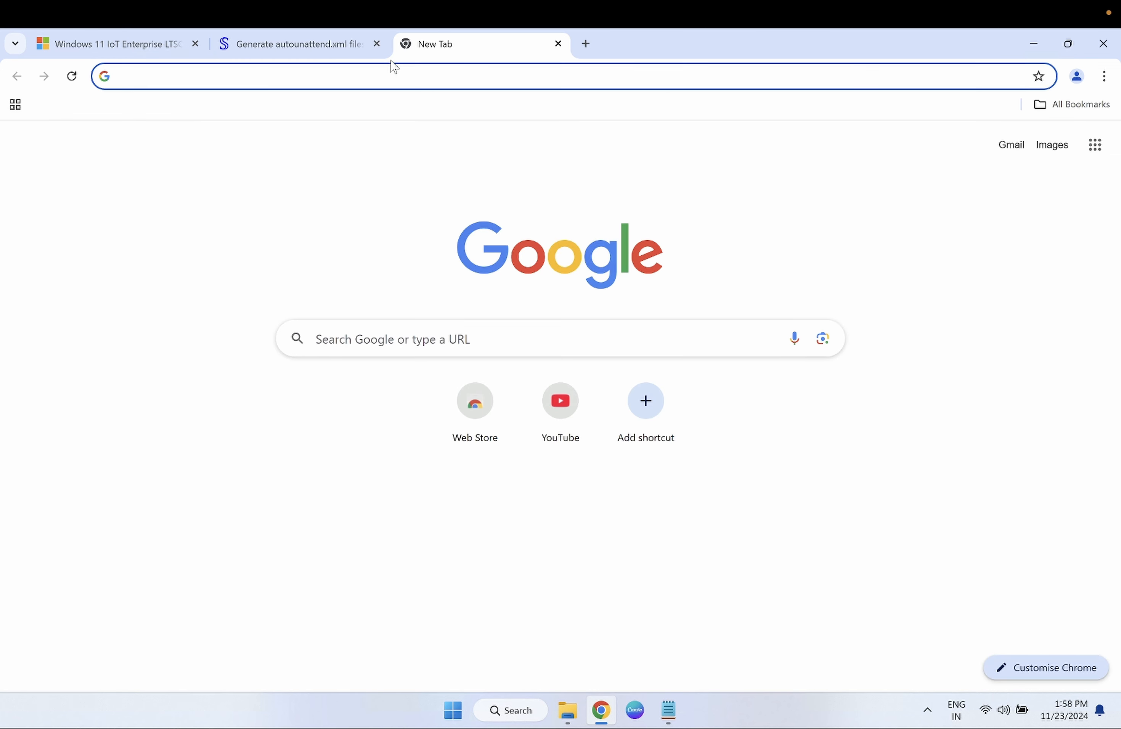
text(windows)
key(Return)
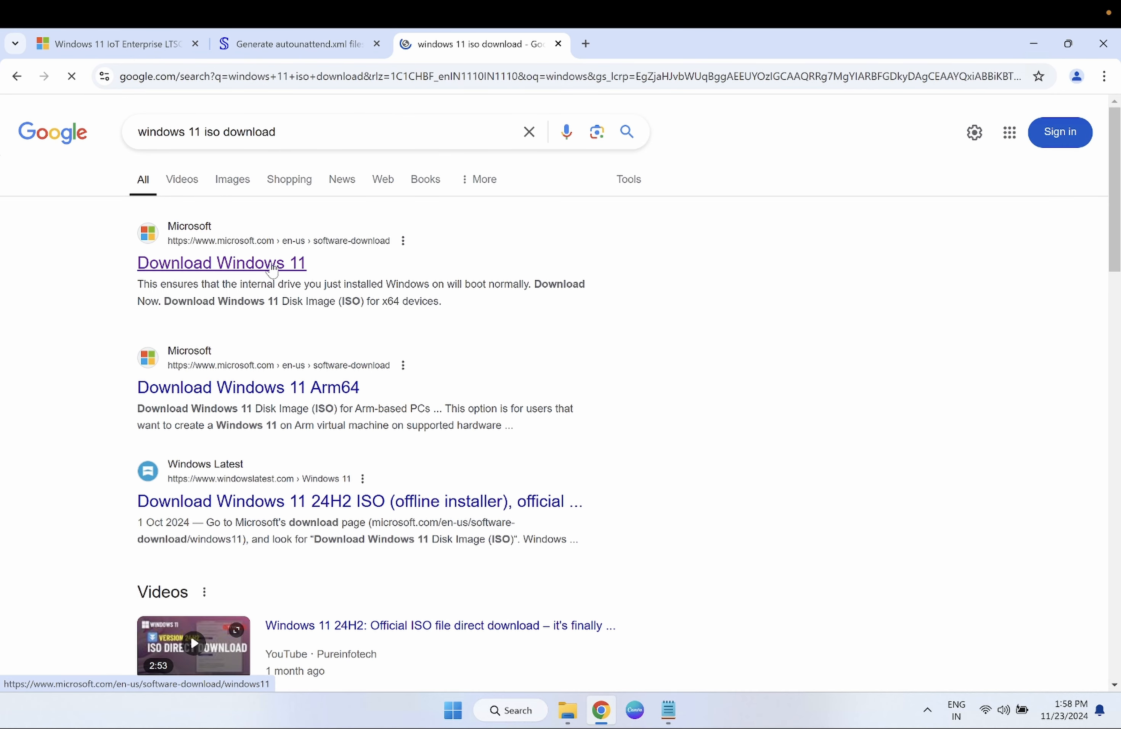
click(272, 268)
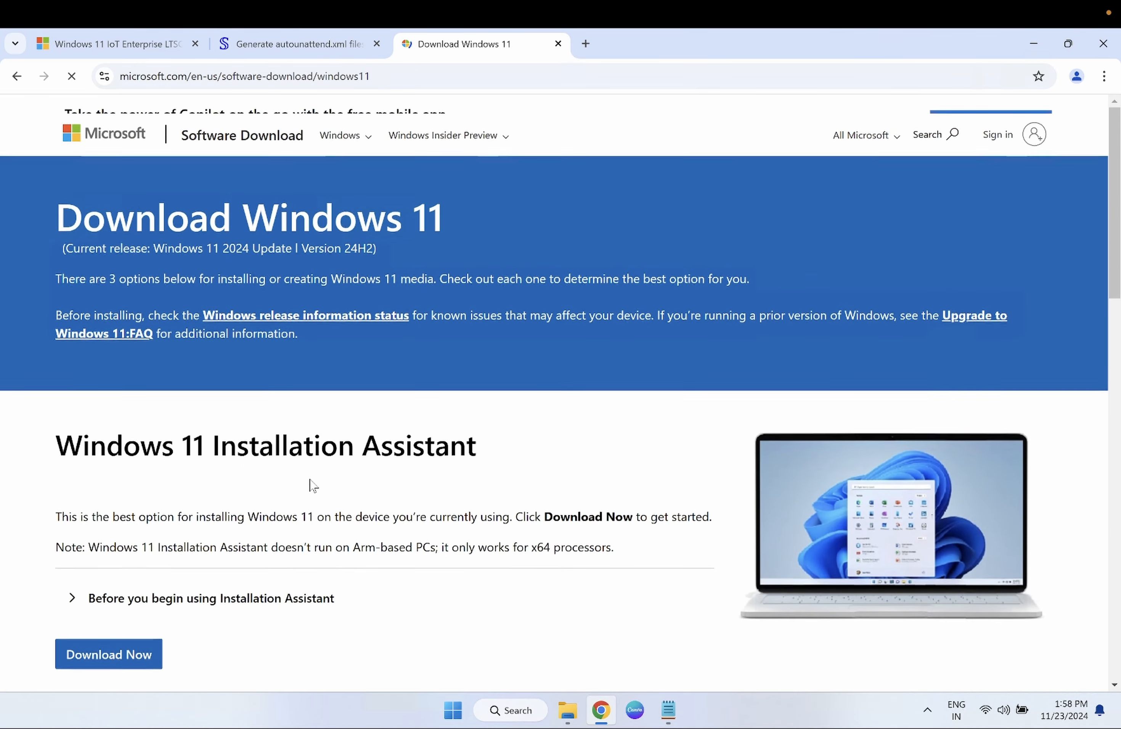
- Select the Windows 11 multi-edition ISO and the English (United States) language
scroll(312, 483, down, 2)
scroll(312, 485, down, 3)
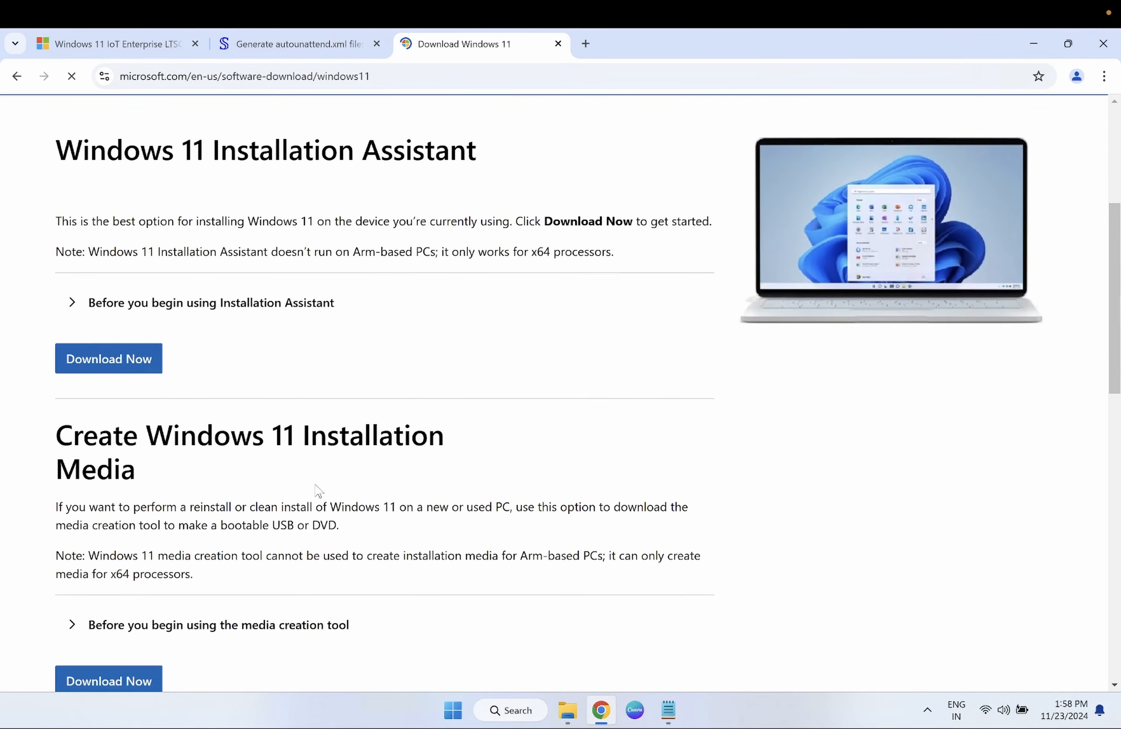
scroll(317, 487, down, 5)
scroll(317, 489, down, 4)
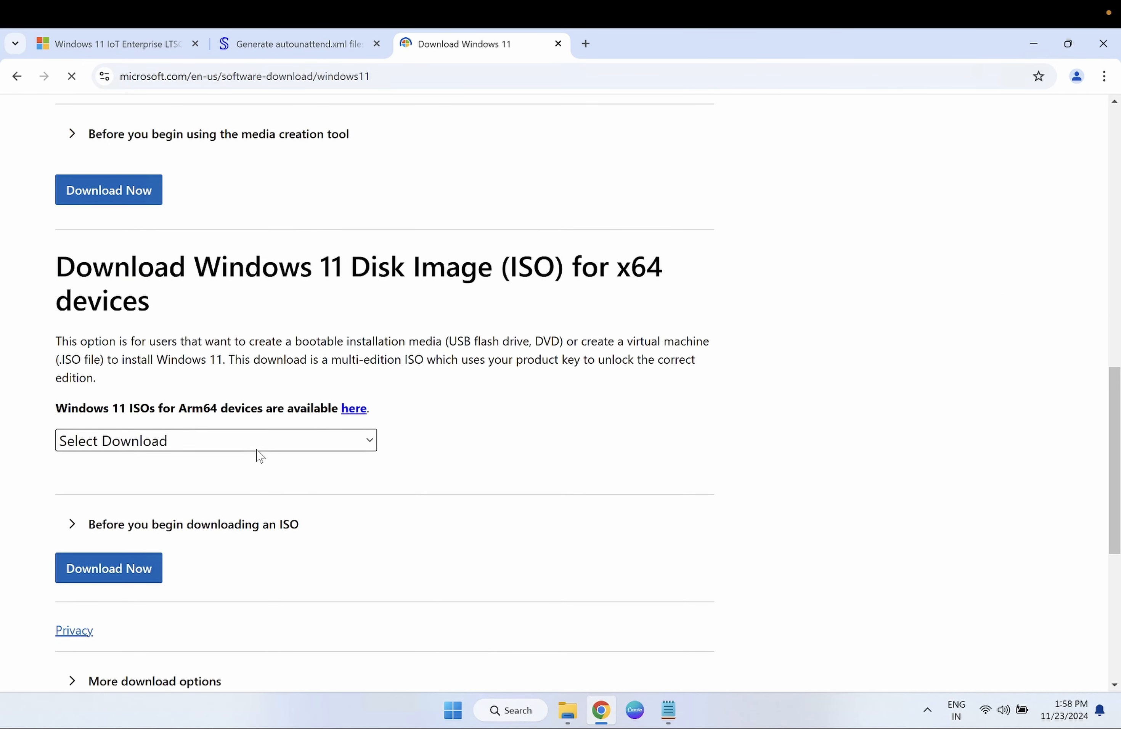
click(255, 445)
click(225, 489)
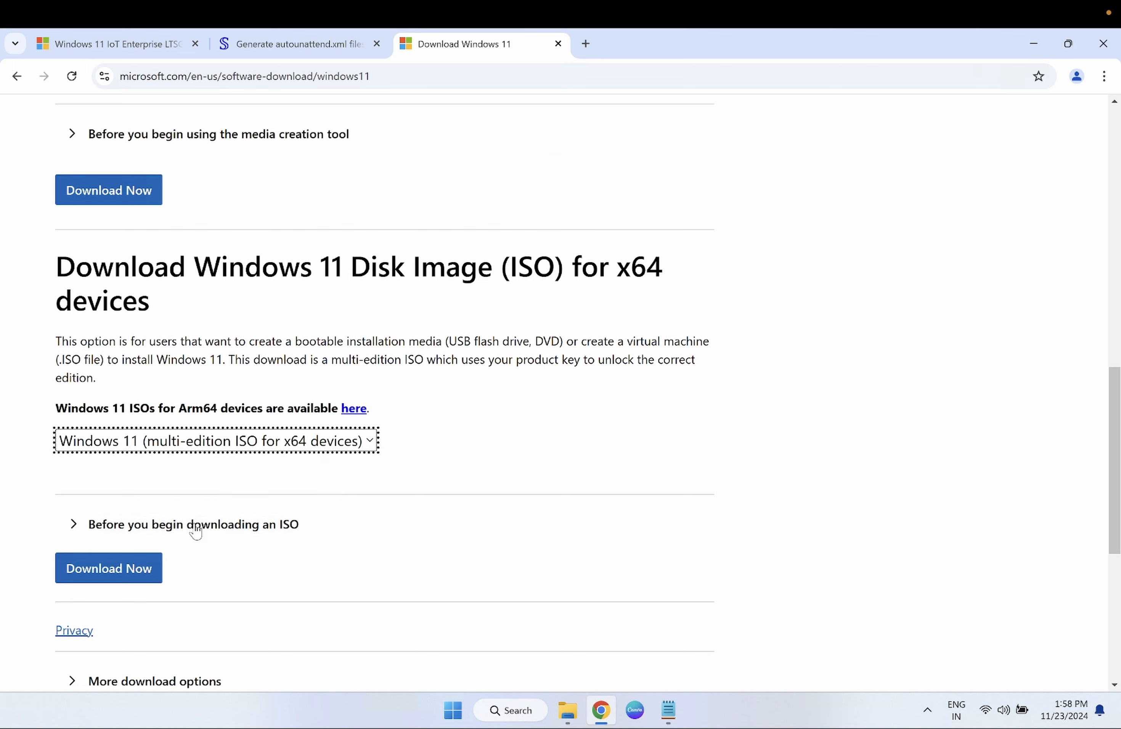
click(141, 569)
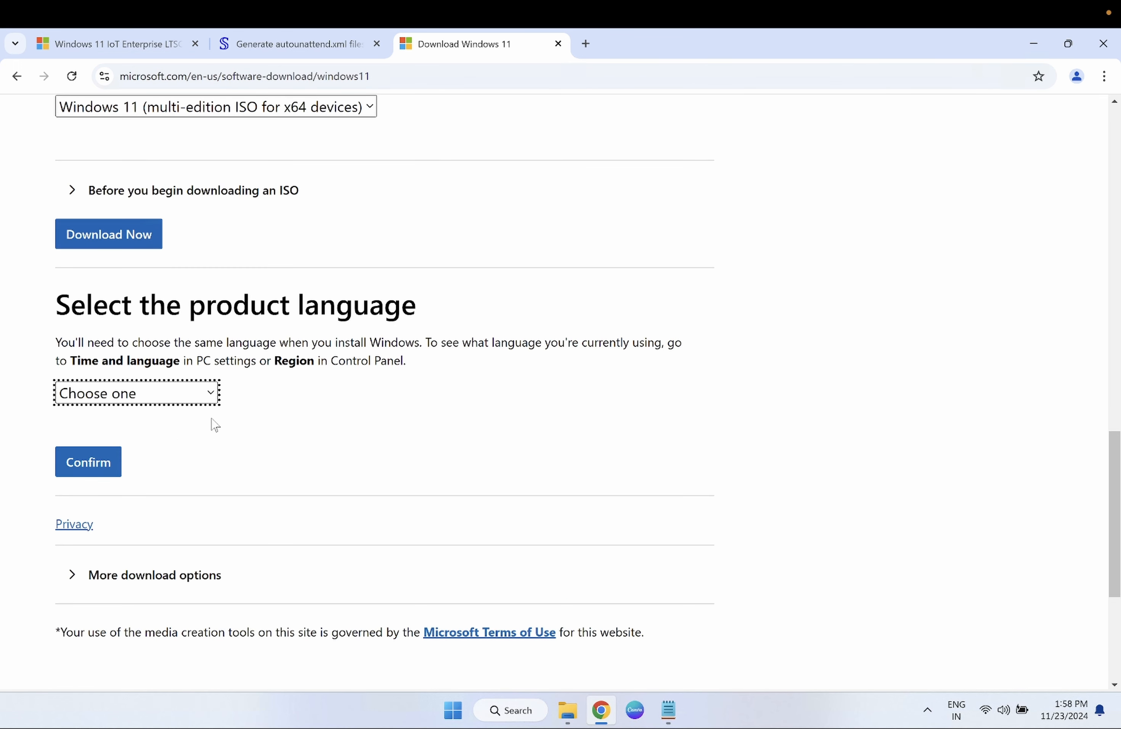
click(208, 400)
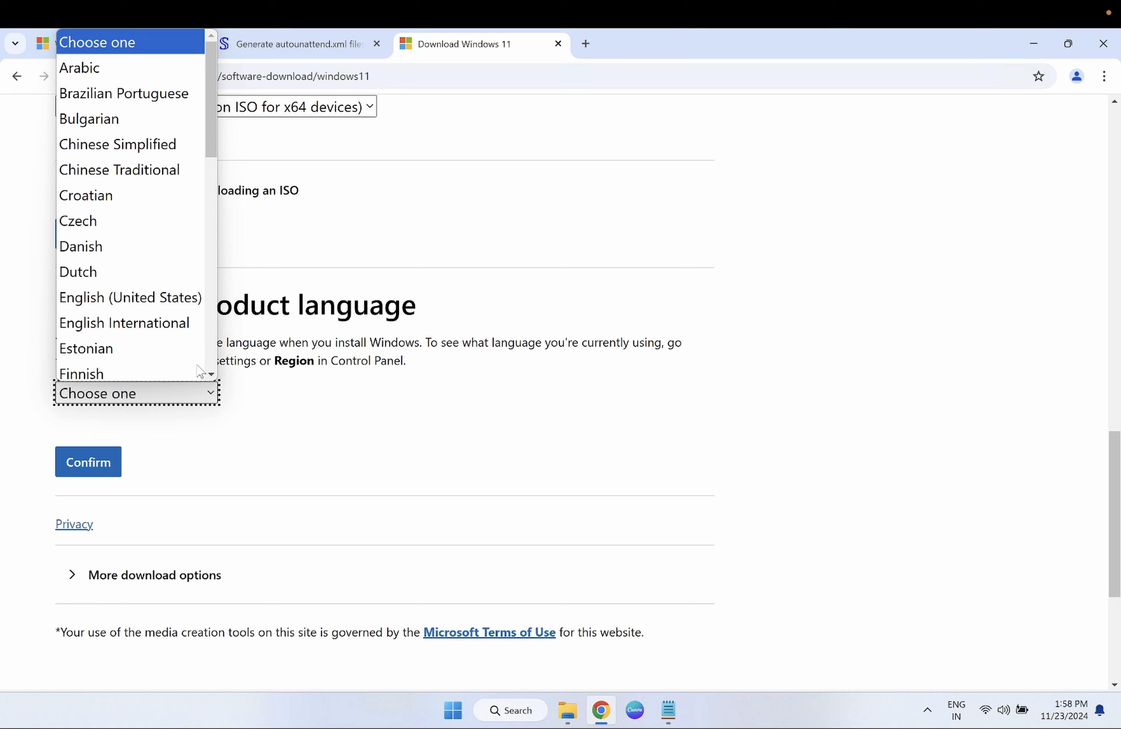
click(161, 299)
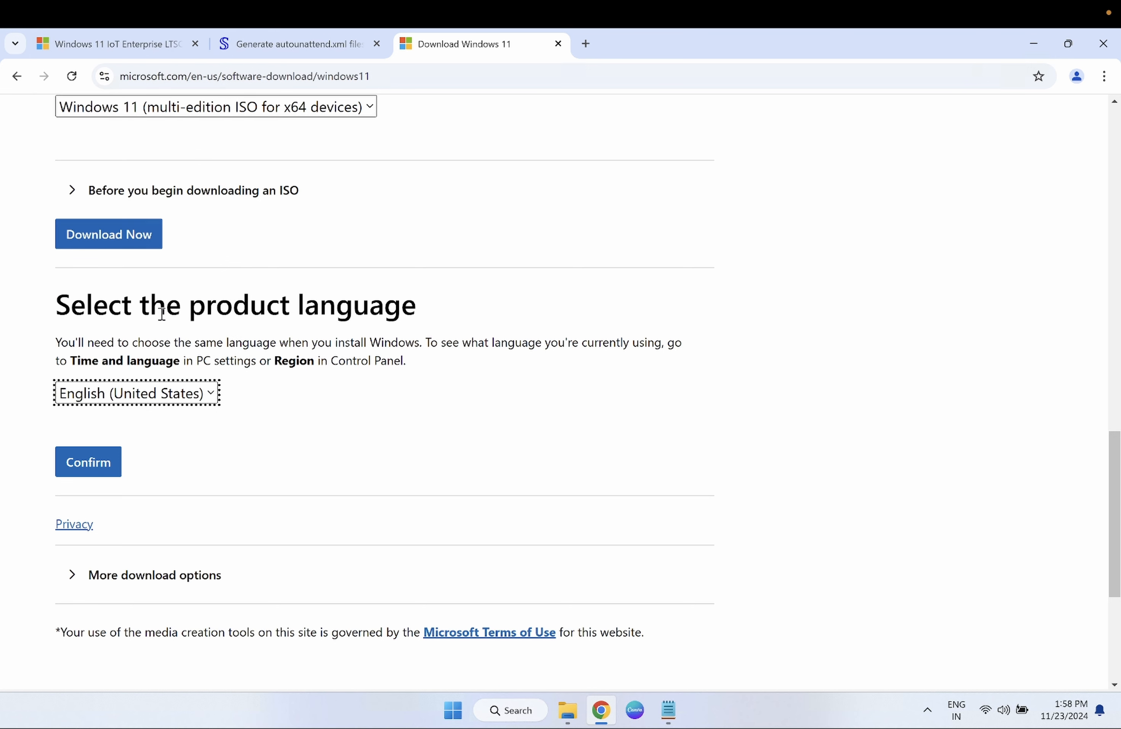
click(90, 458)
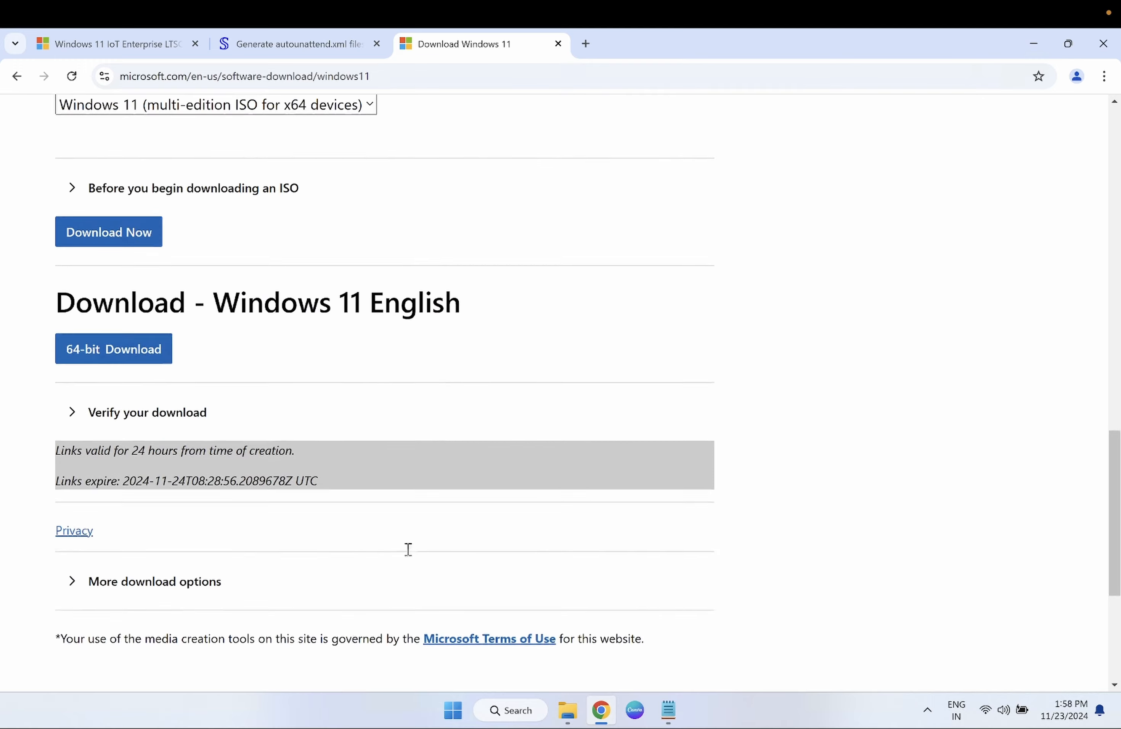
- Start the 64-bit Win11_24H2_English_x64.iso download, then pause it
scroll(410, 549, down, 3)
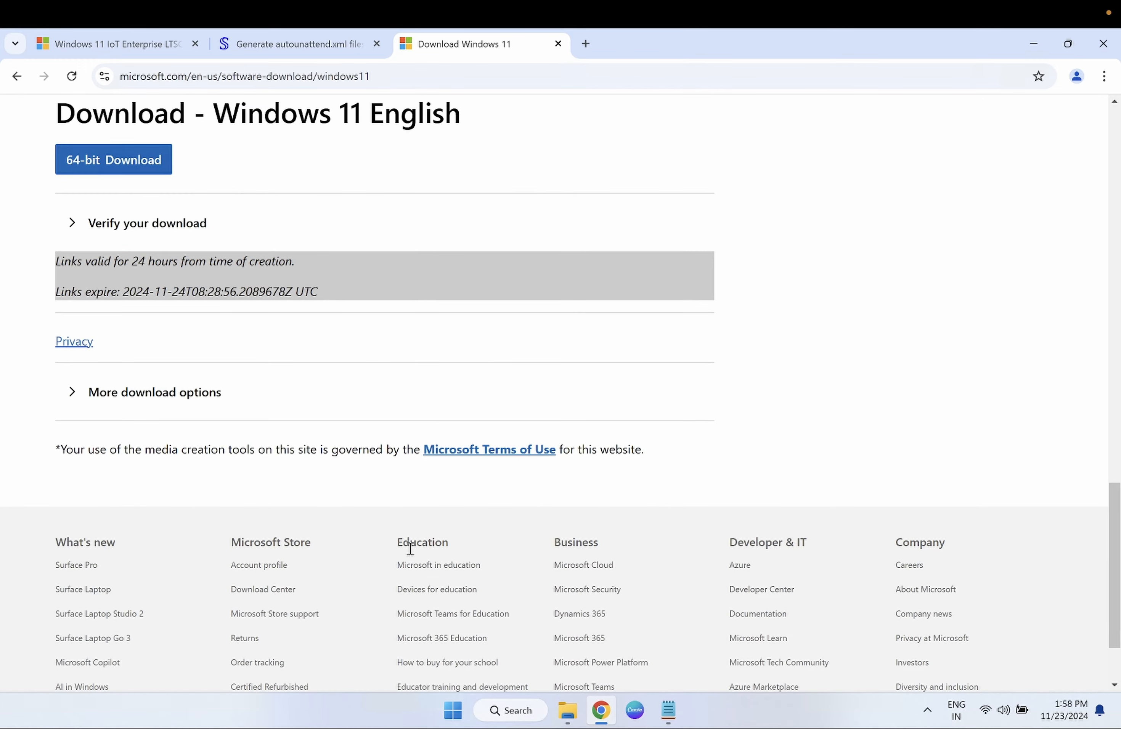
click(151, 166)
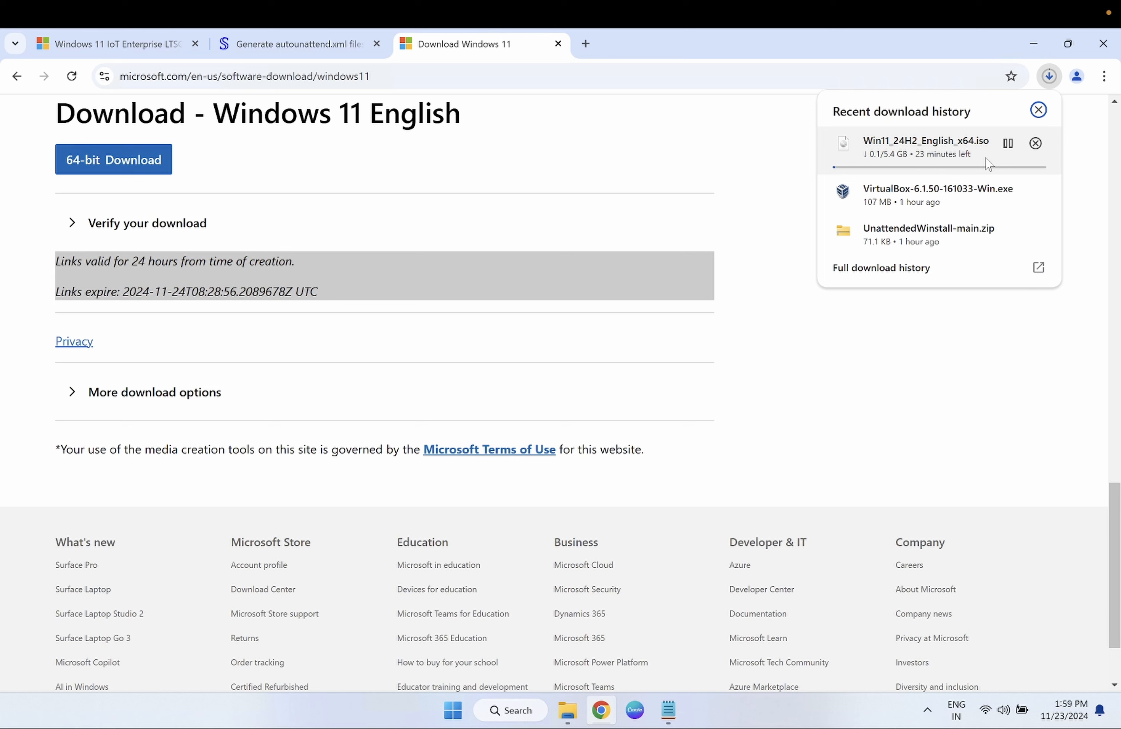
click(1007, 147)
click(303, 45)
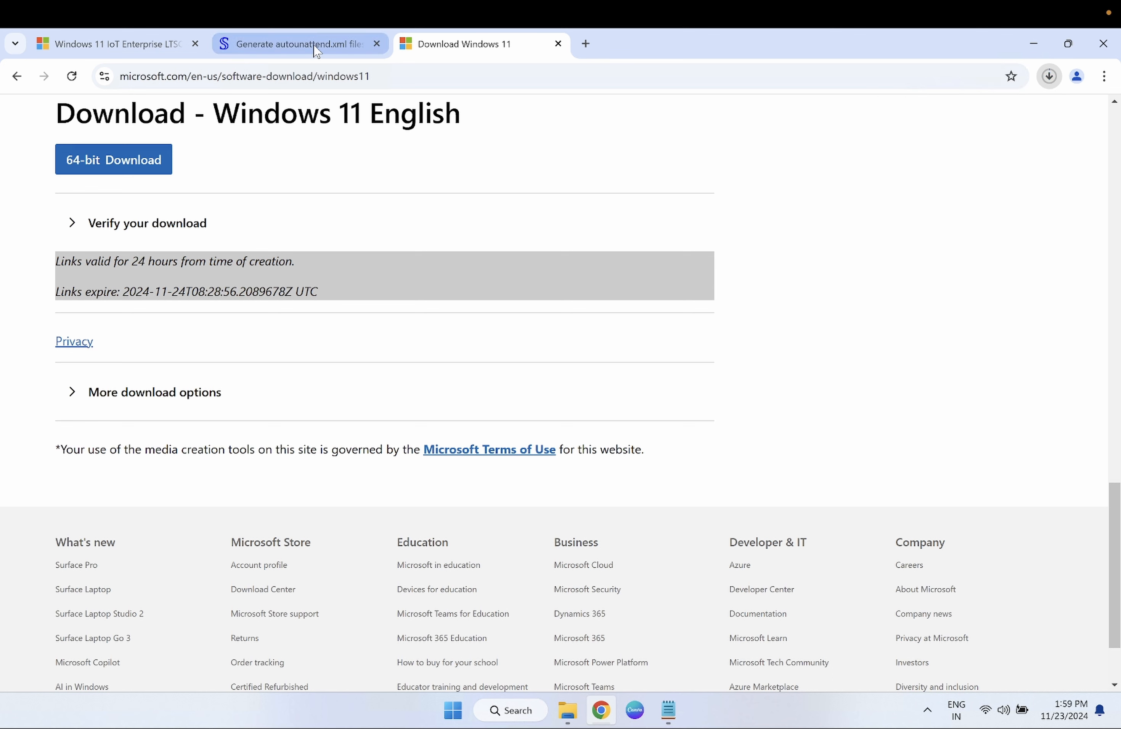
- Back in the generator, keep English (United States) as the first language
click(303, 44)
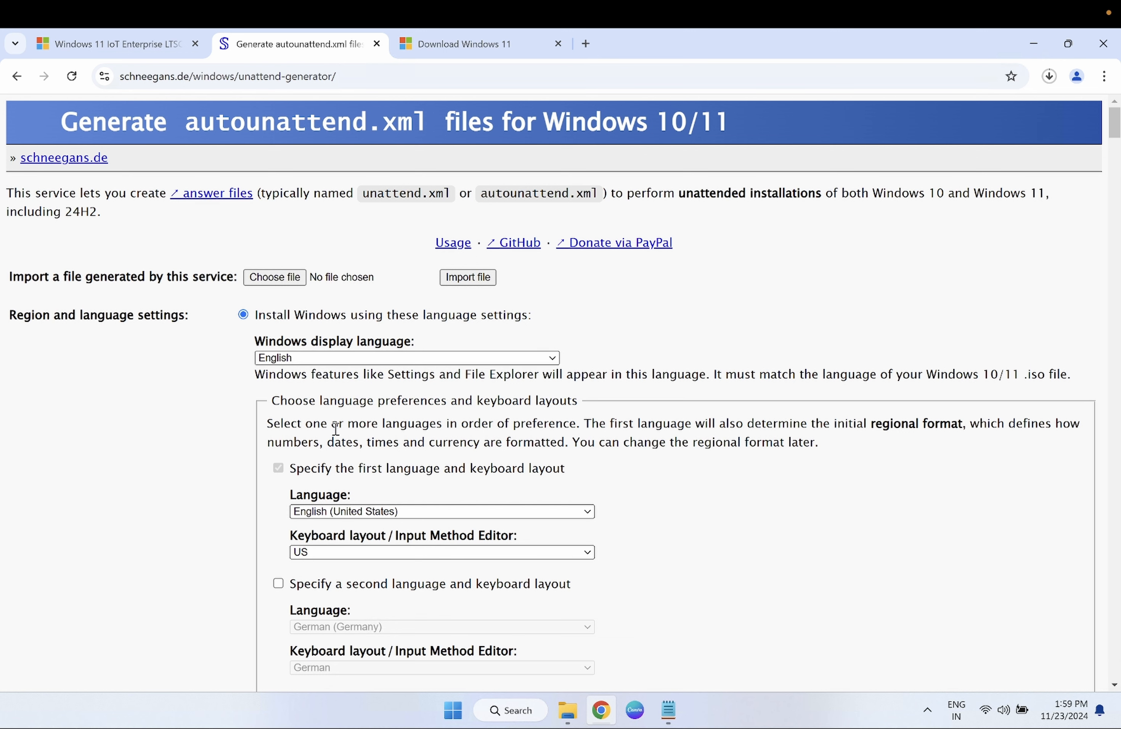
scroll(284, 341, down, 1)
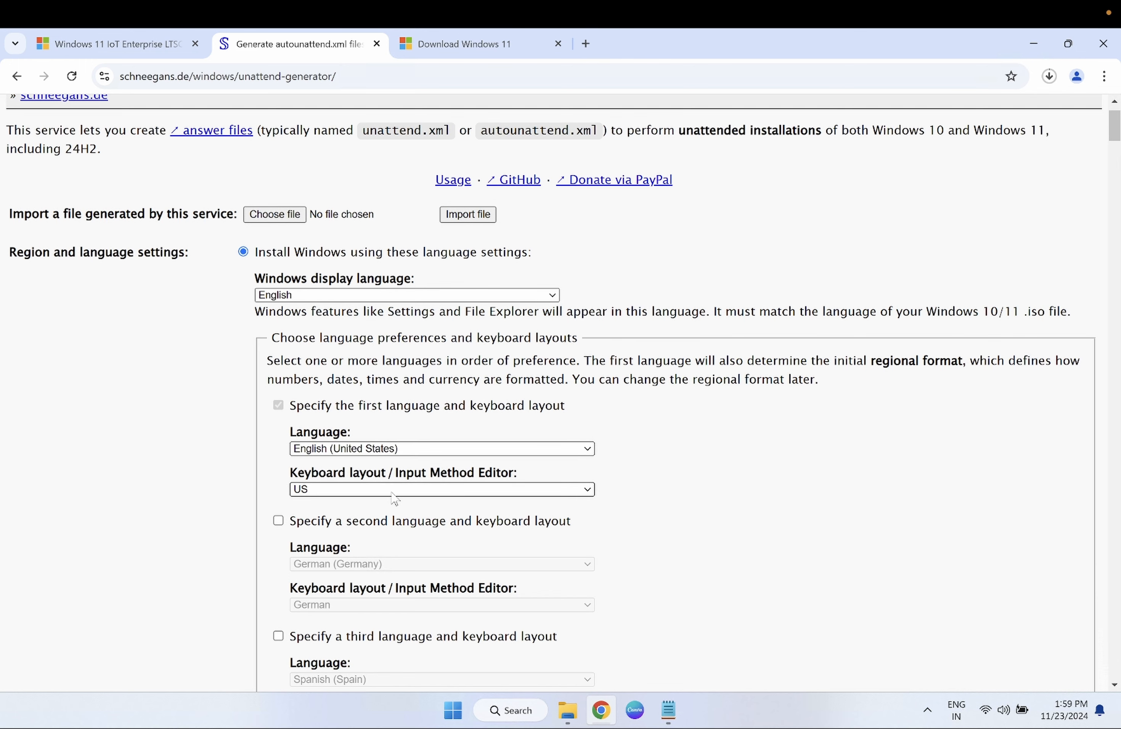
scroll(393, 496, down, 1)
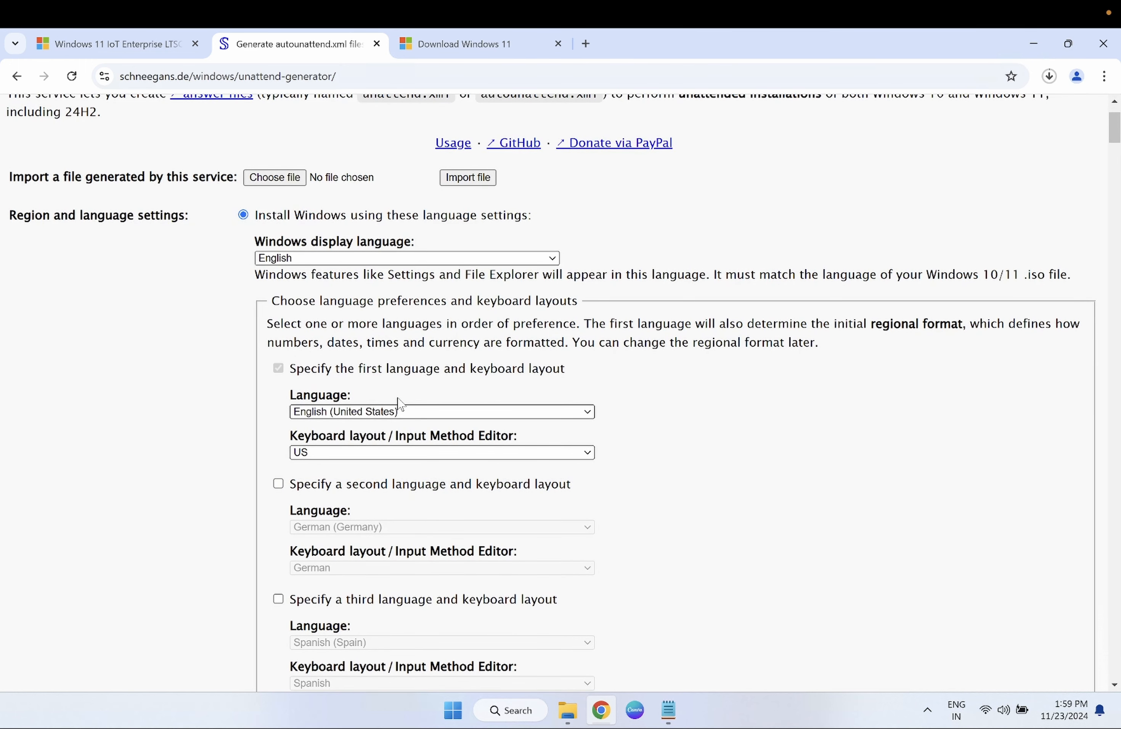
click(384, 414)
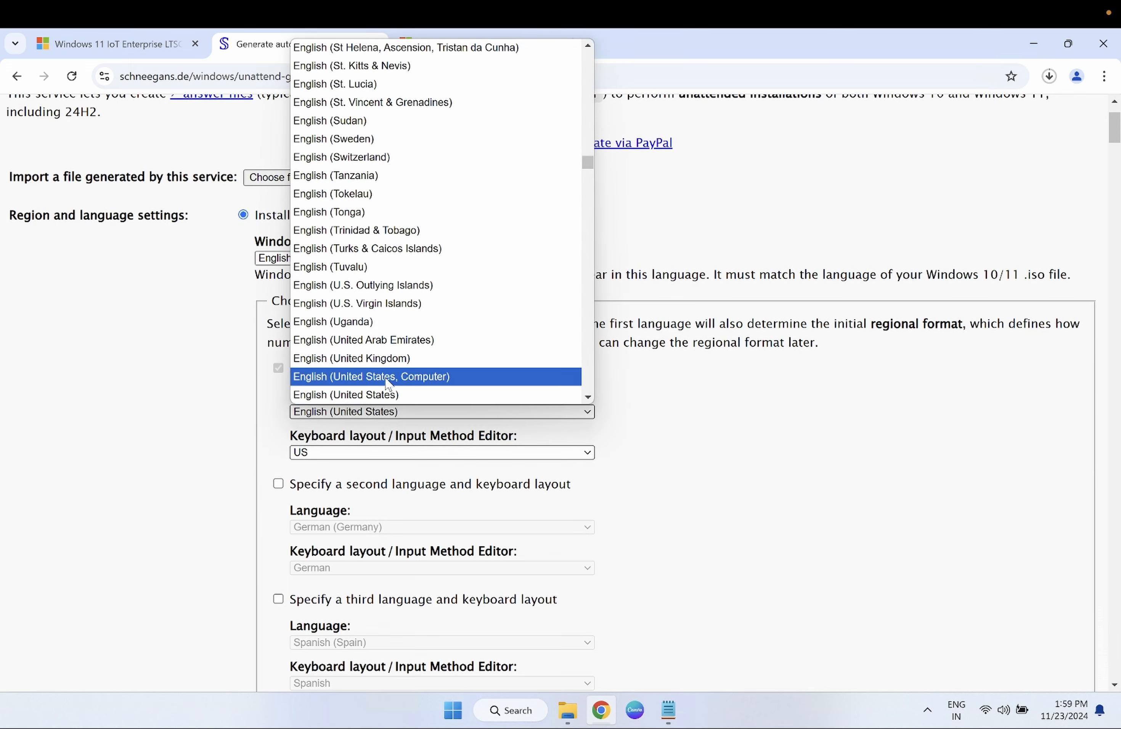
click(385, 394)
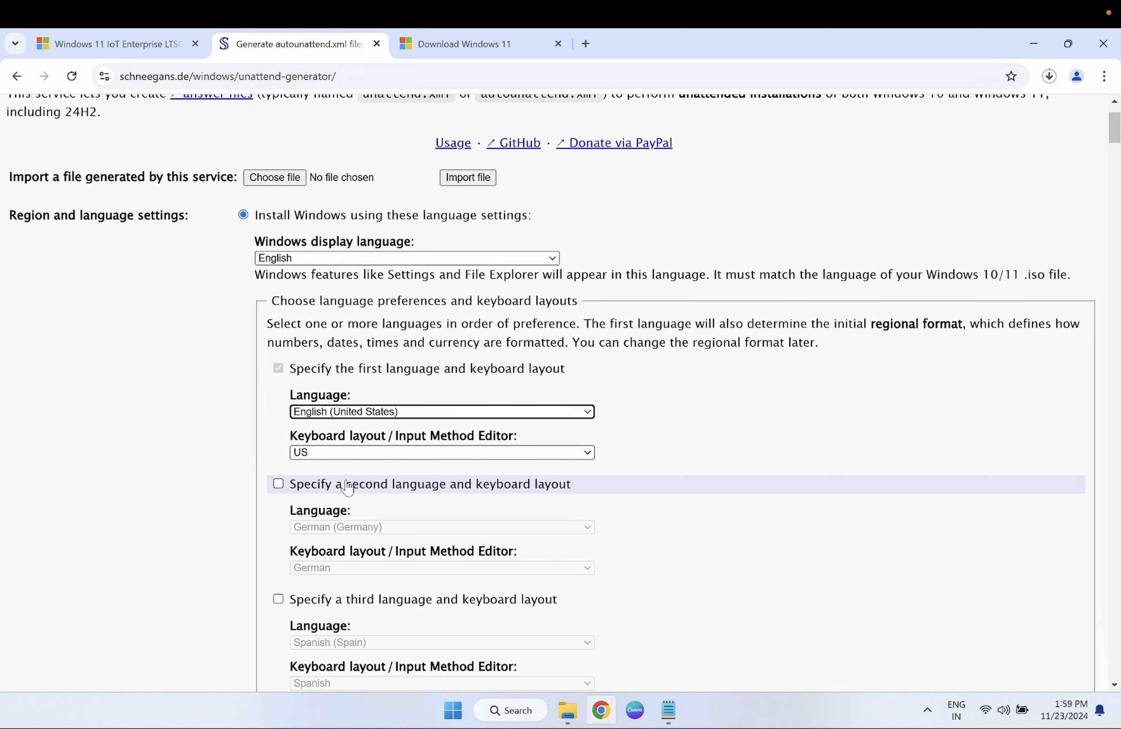
- Set the home location to India
scroll(348, 487, down, 2)
scroll(348, 488, down, 5)
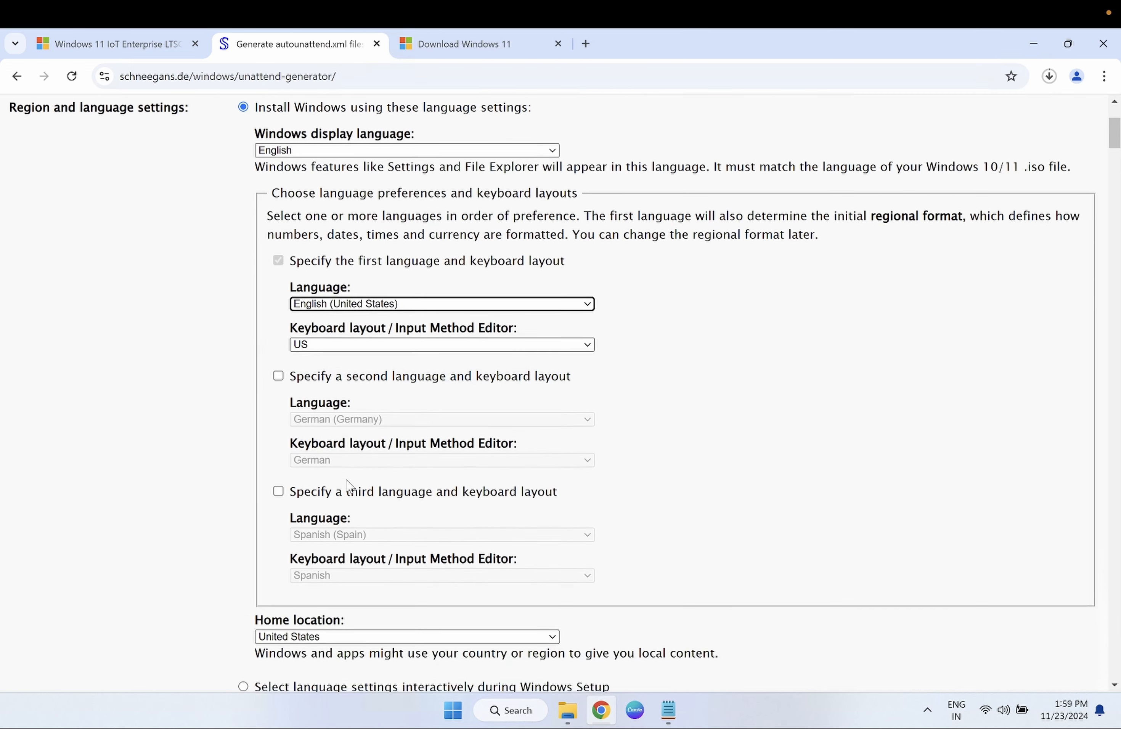
scroll(348, 487, down, 2)
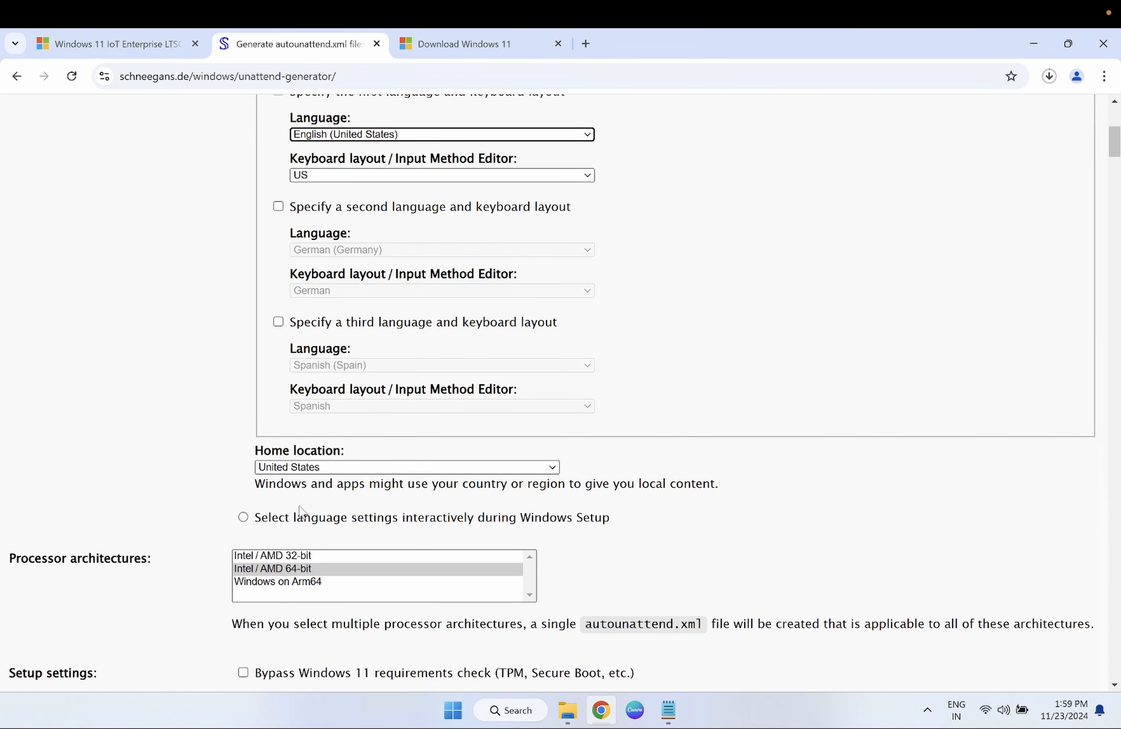
click(333, 468)
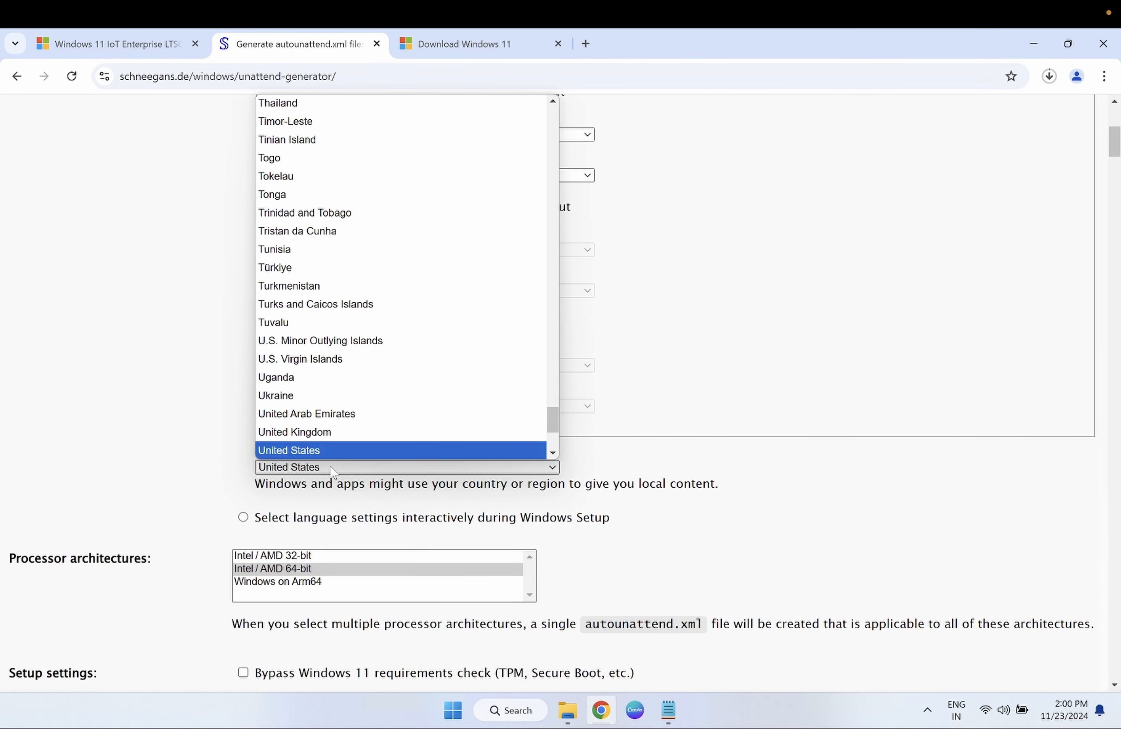
key(i)
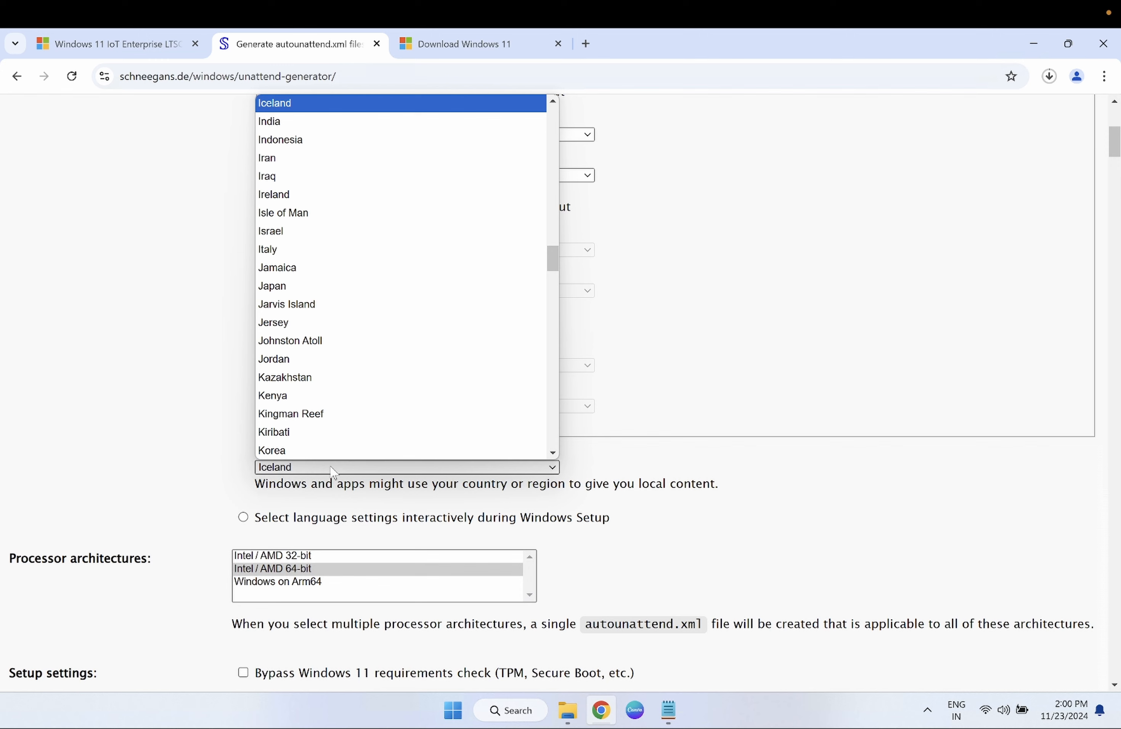
click(288, 124)
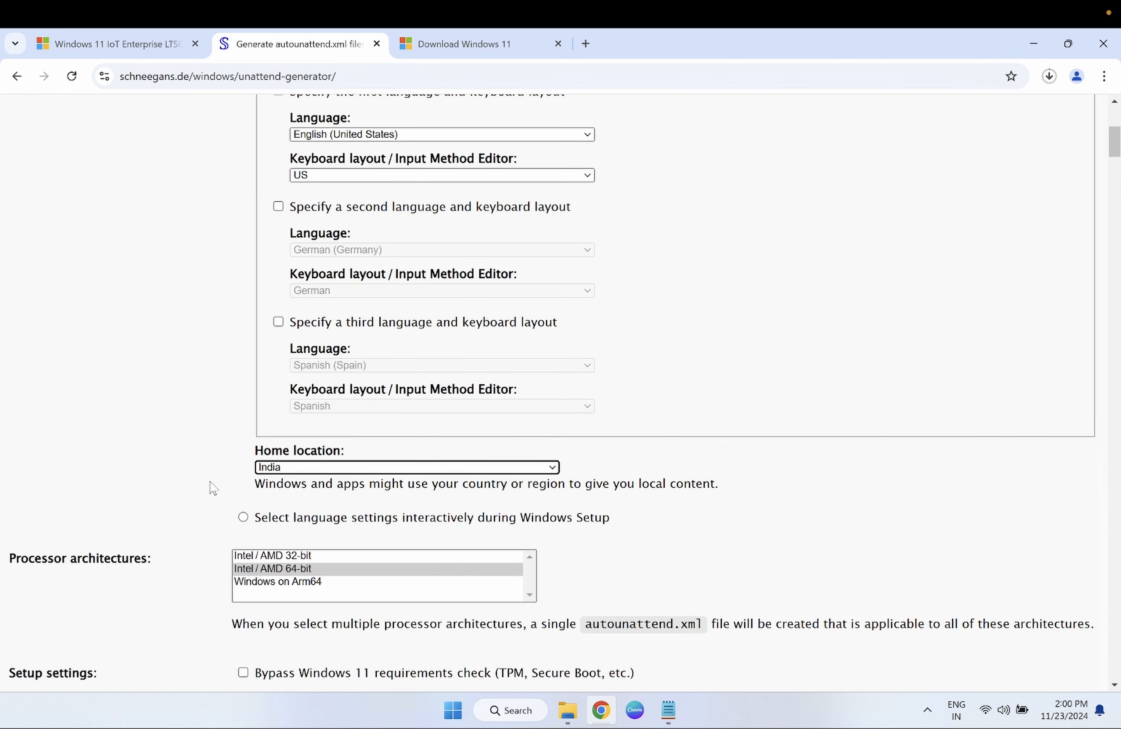
- Choose Intel / AMD 64-bit as the only processor architecture
scroll(213, 487, down, 3)
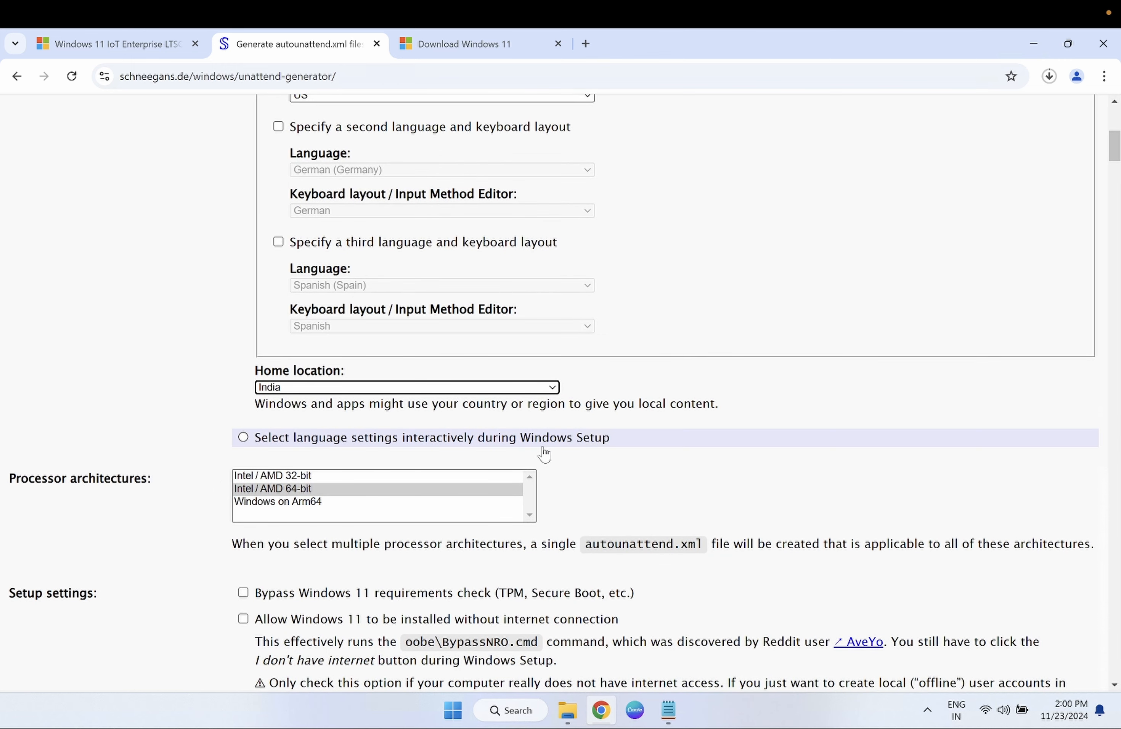
scroll(544, 453, down, 2)
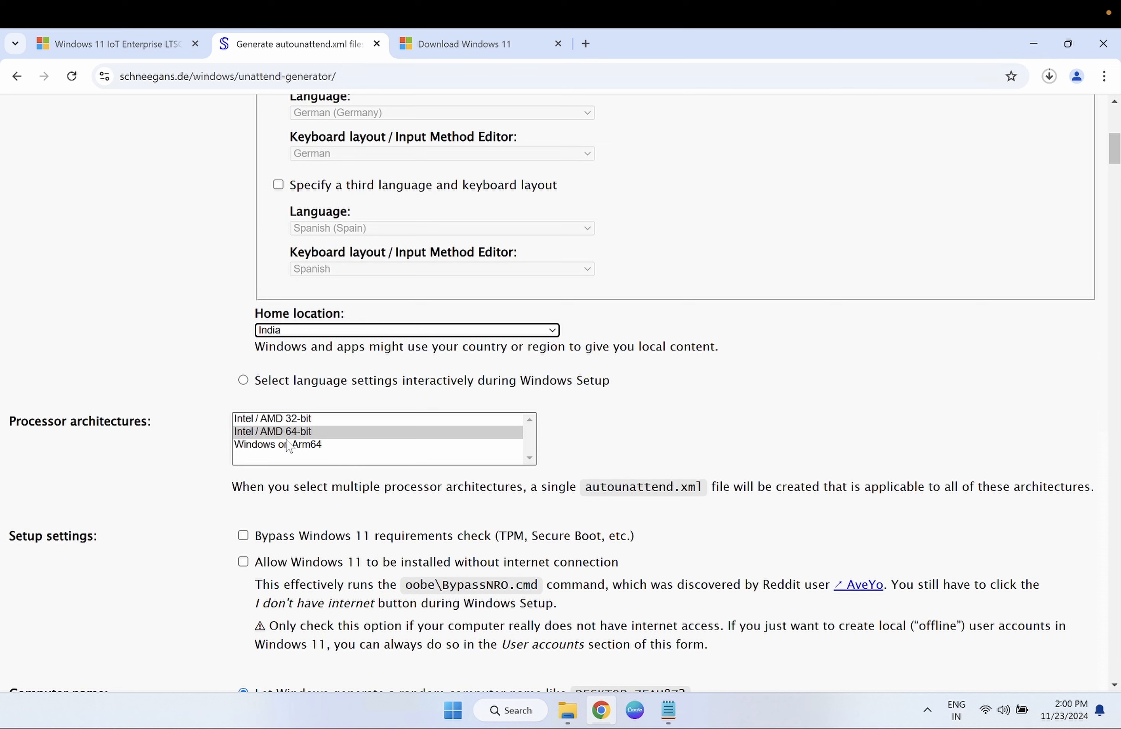
click(294, 433)
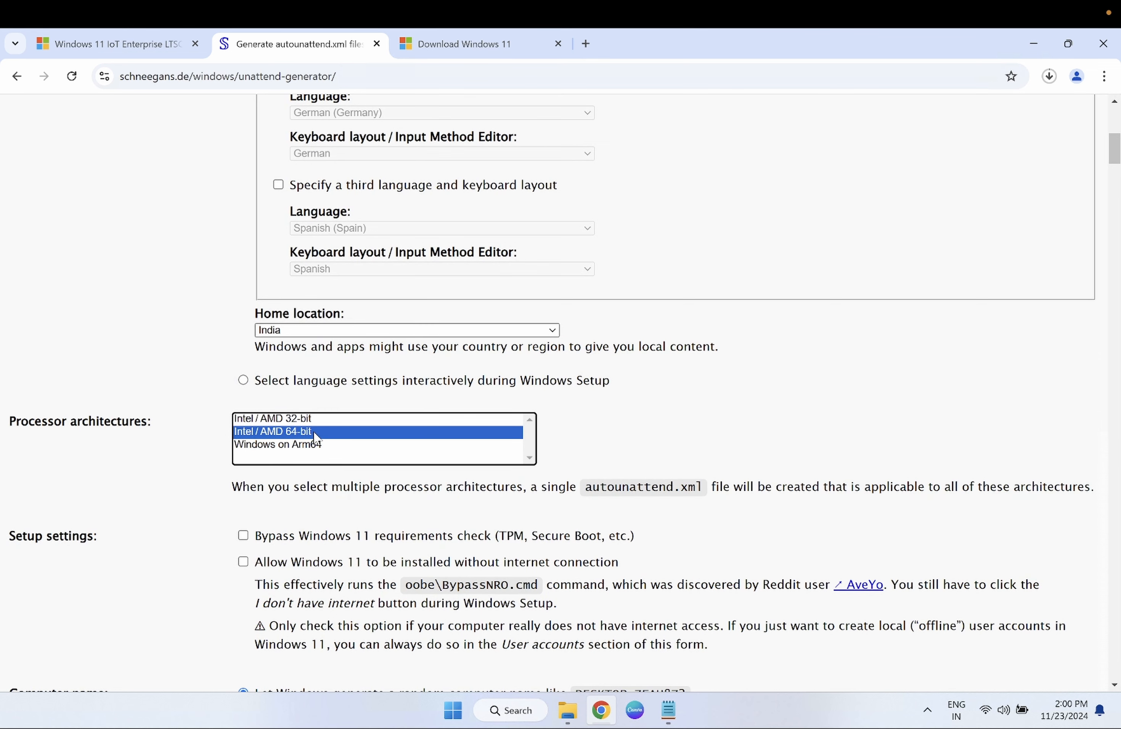
scroll(334, 475, down, 1)
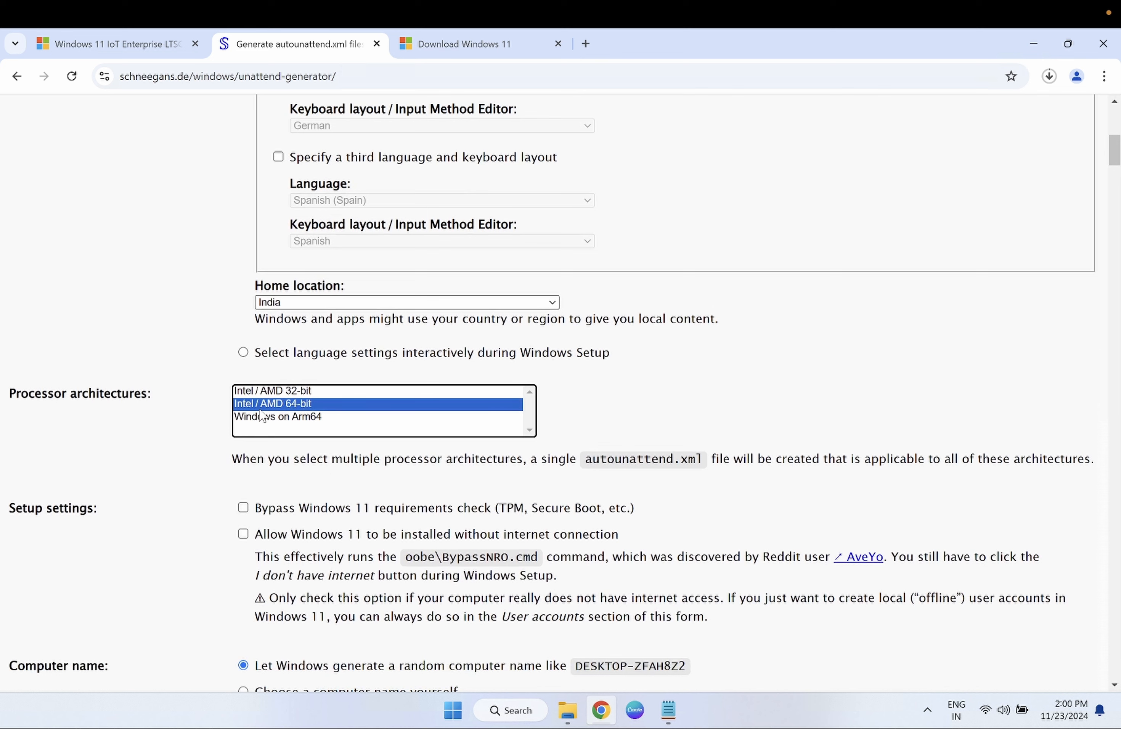
- Allow Windows 11 to be installed without an internet connection
click(341, 533)
scroll(341, 533, down, 5)
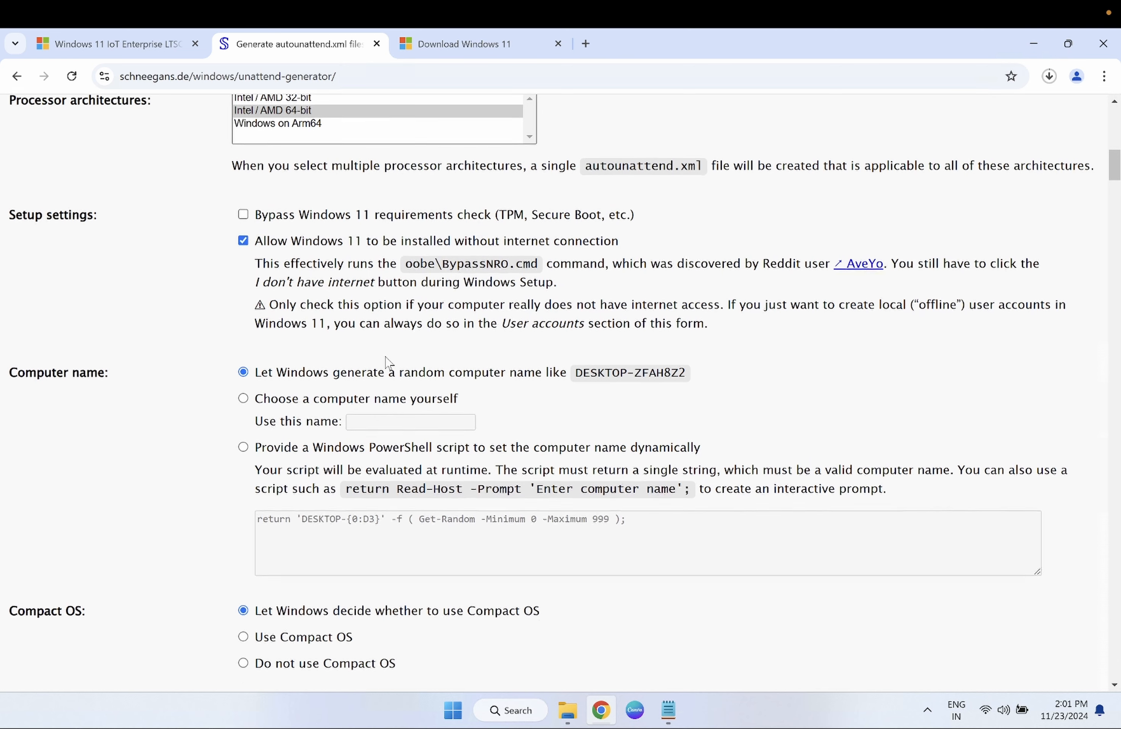
scroll(388, 362, down, 2)
scroll(388, 362, down, 1)
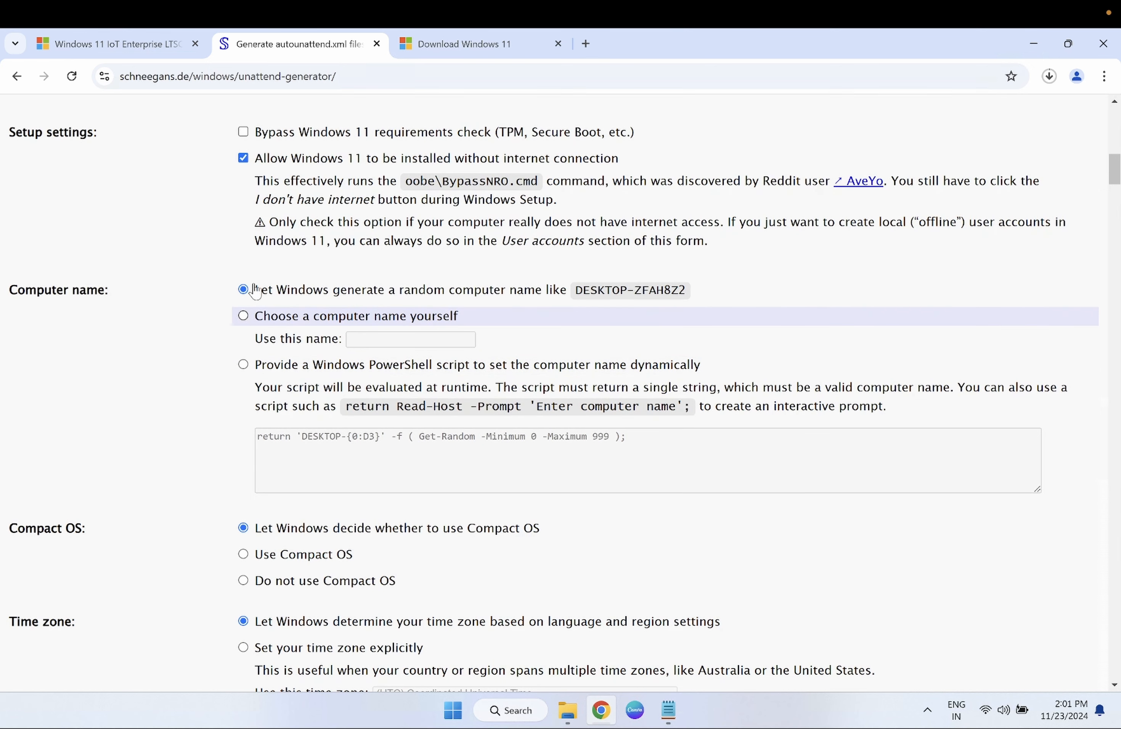
scroll(297, 194, up, 1)
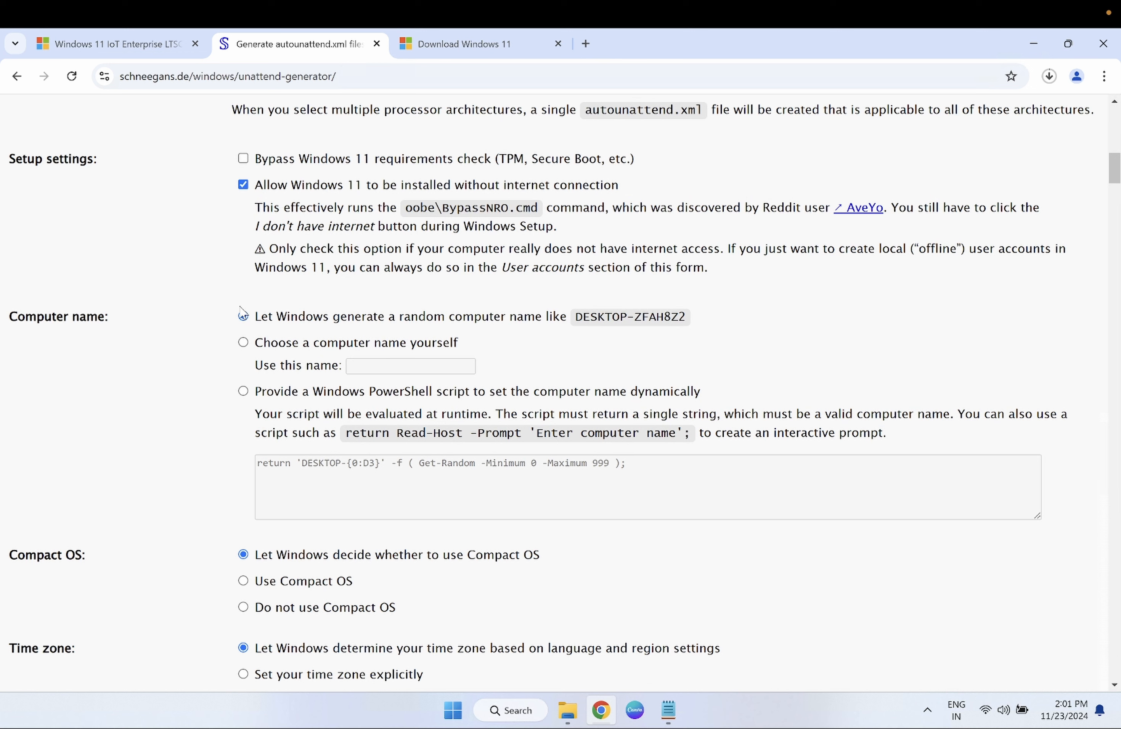
- Choose a custom computer name and set it to 'test'
click(243, 343)
click(368, 366)
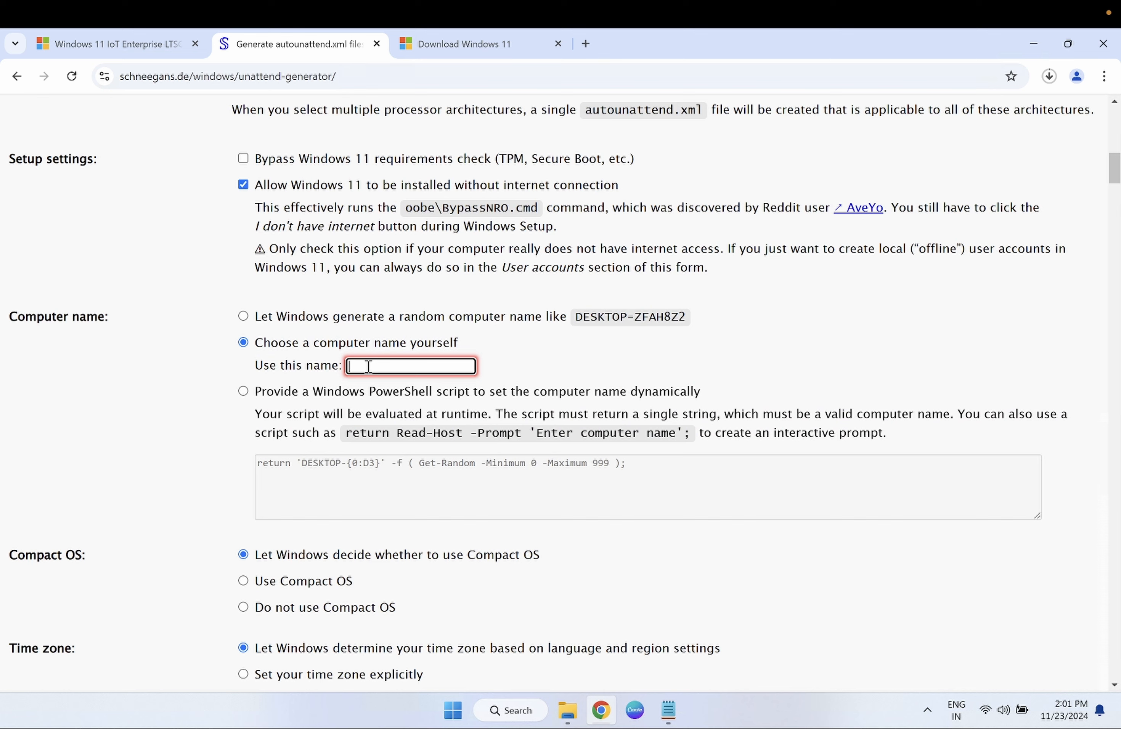
text(test)
scroll(300, 439, down, 2)
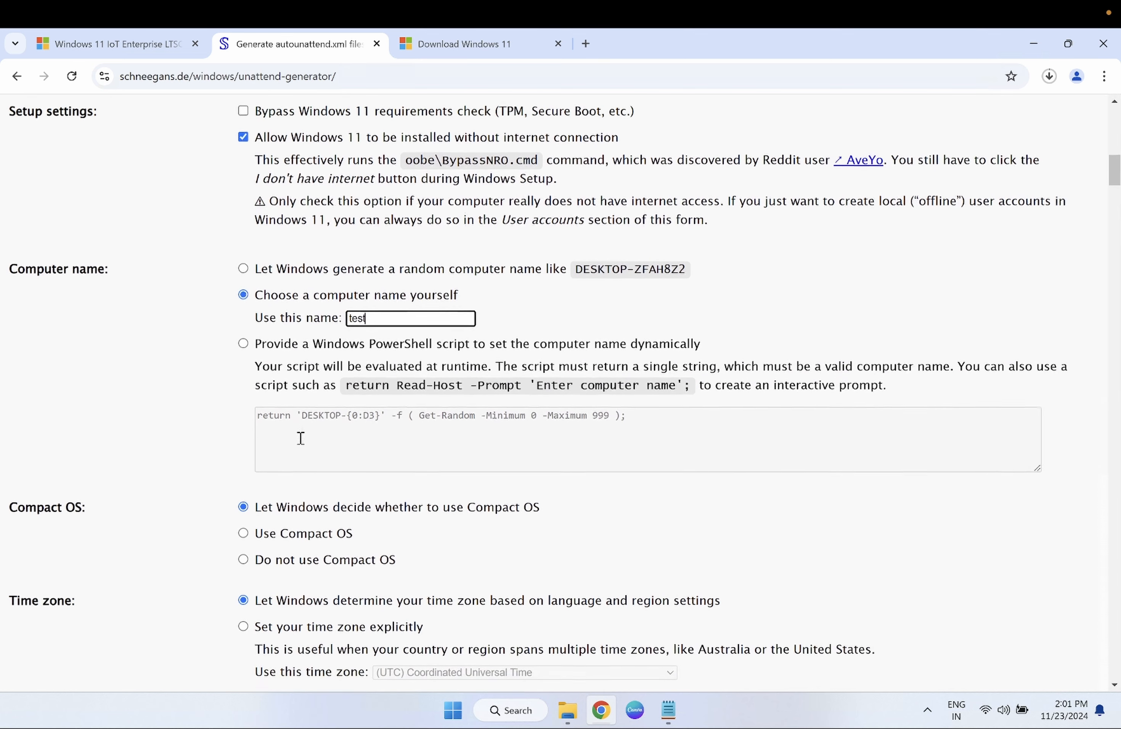
scroll(261, 462, down, 2)
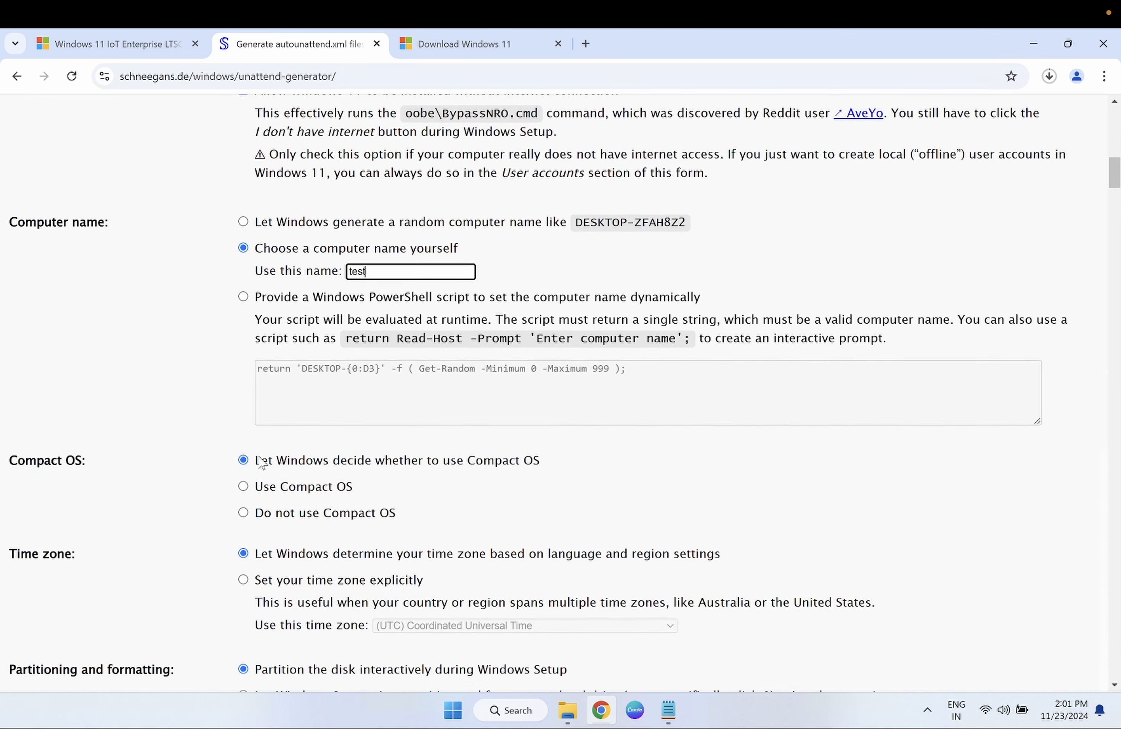
scroll(261, 462, down, 3)
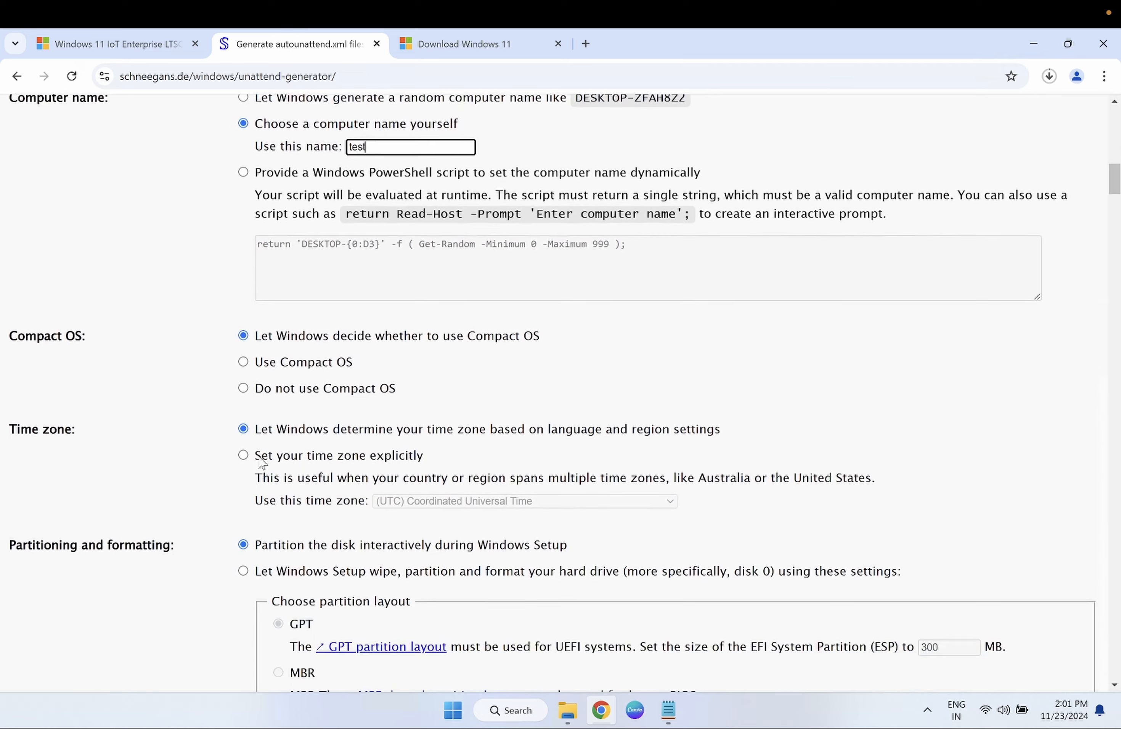
scroll(261, 463, down, 1)
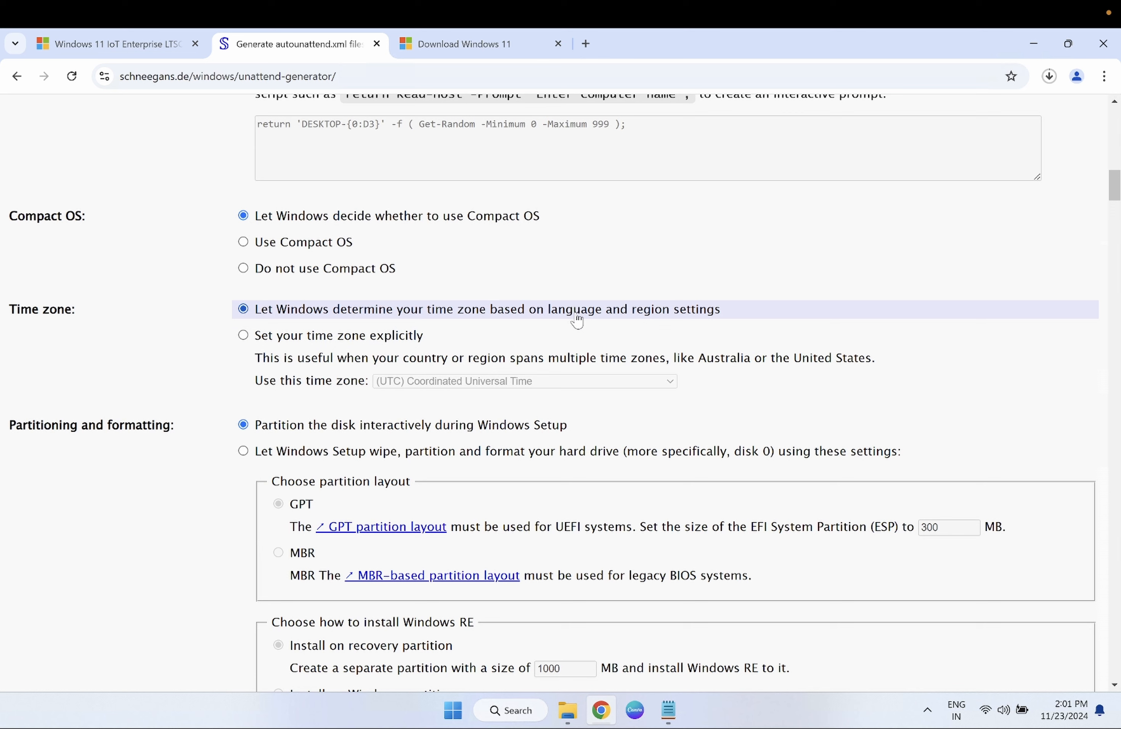
- Set the time zone explicitly to (UTC+05:30) Chennai, Kolkata, Mumbai, New Delhi
click(243, 335)
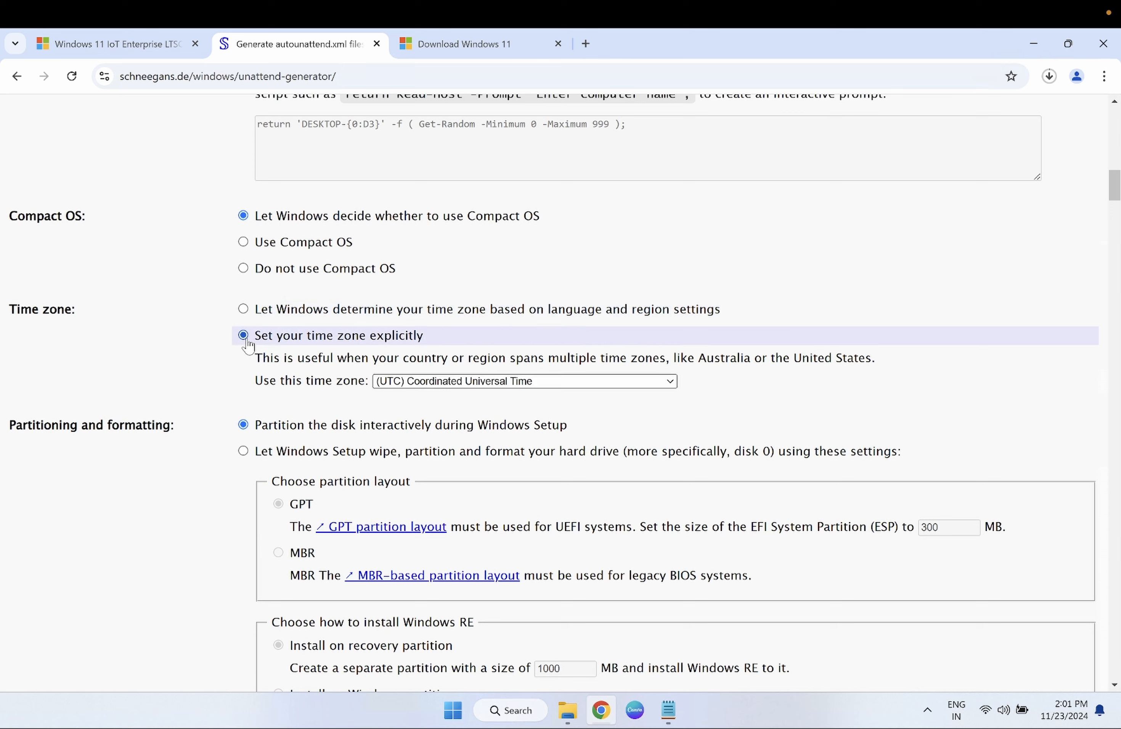
click(488, 381)
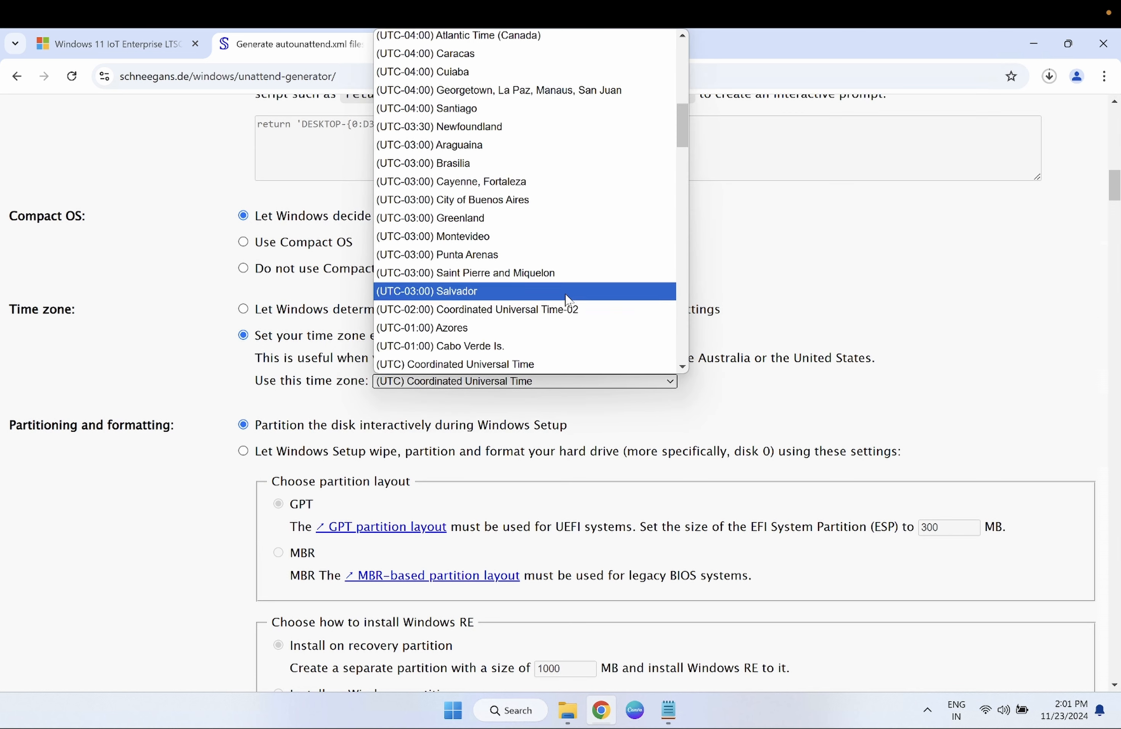
scroll(566, 298, down, 12)
scroll(566, 298, down, 6)
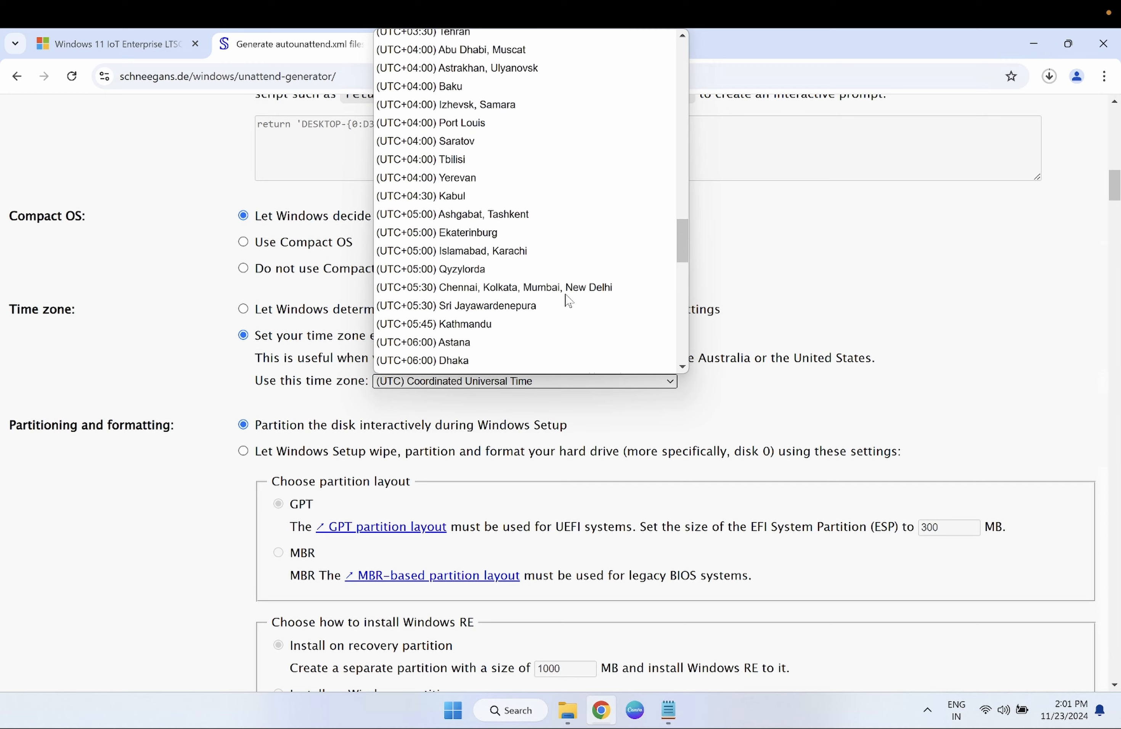
click(565, 298)
scroll(333, 415, down, 2)
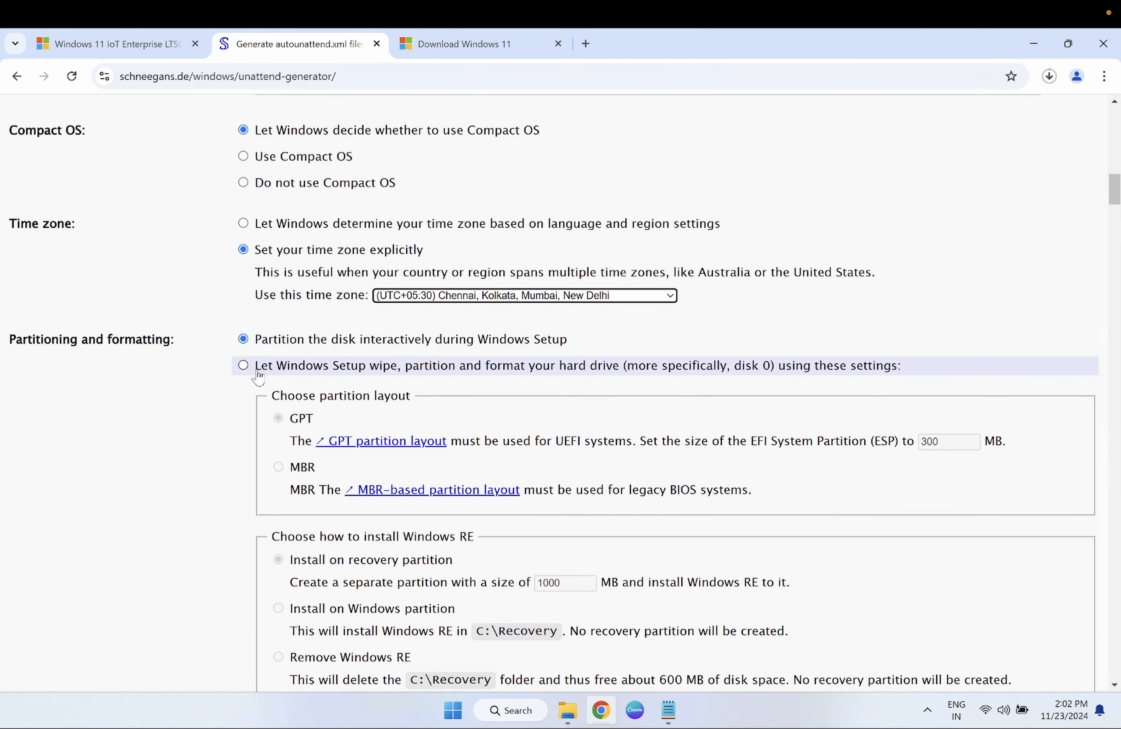
- Let Windows Setup wipe, partition and format disk 0 automatically, keeping GPT
click(243, 366)
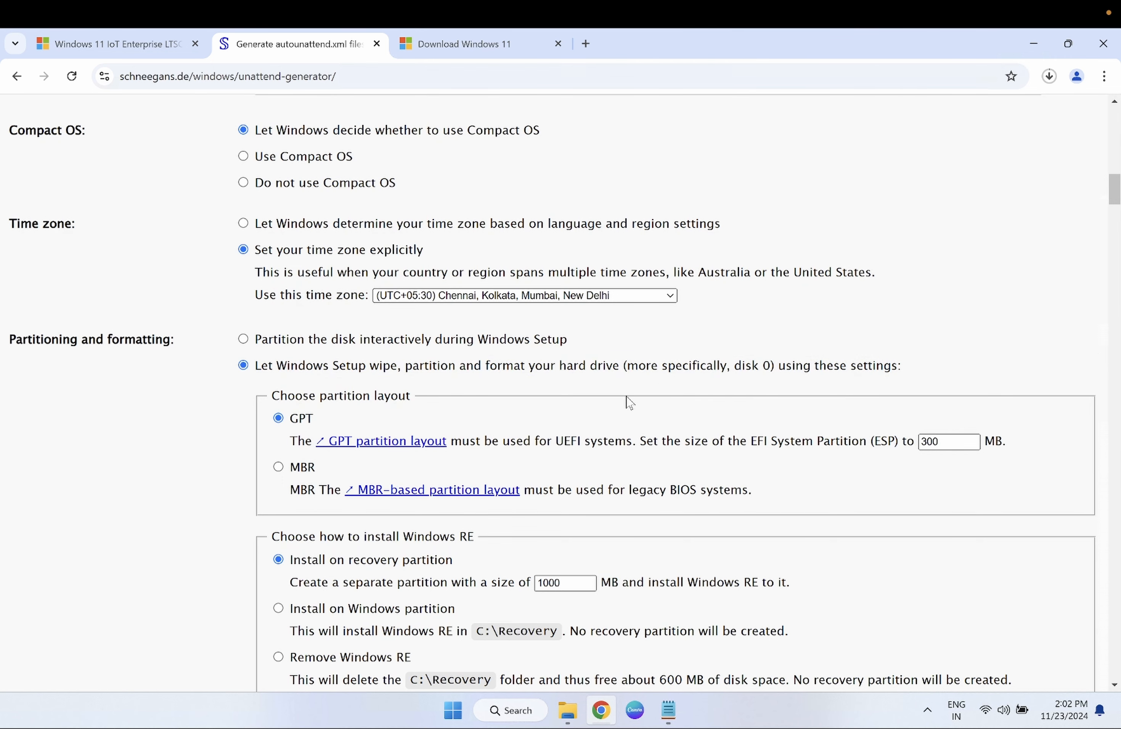
scroll(629, 402, down, 1)
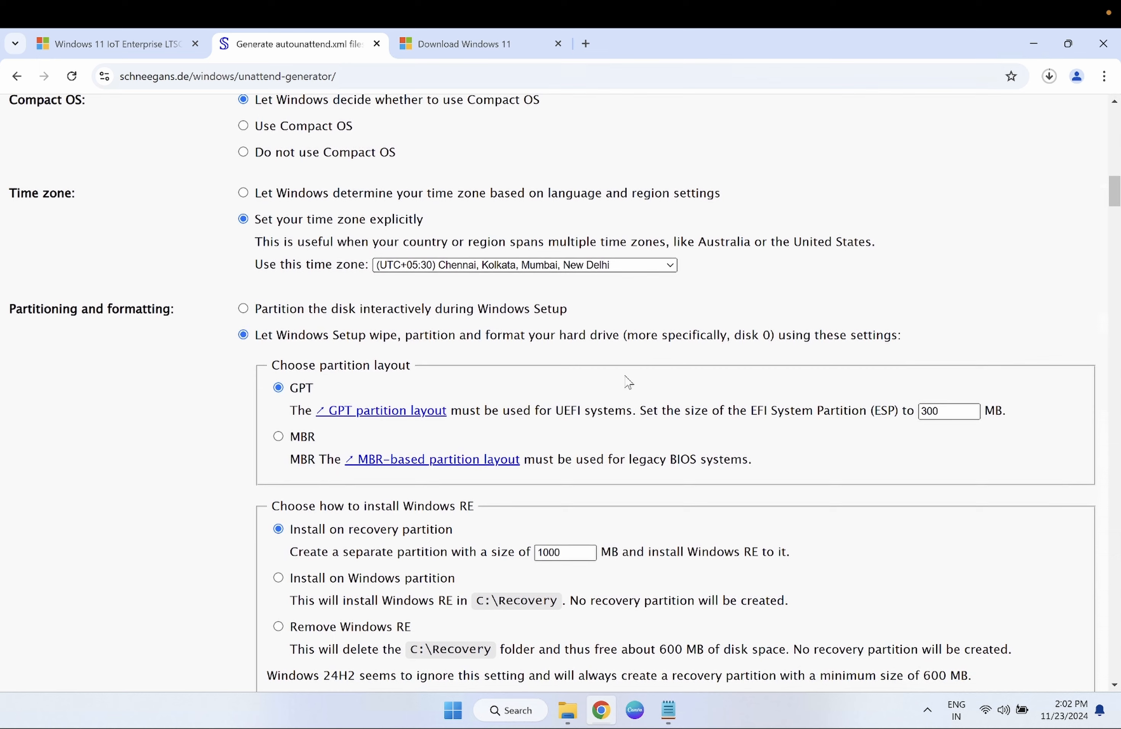
scroll(625, 384, down, 1)
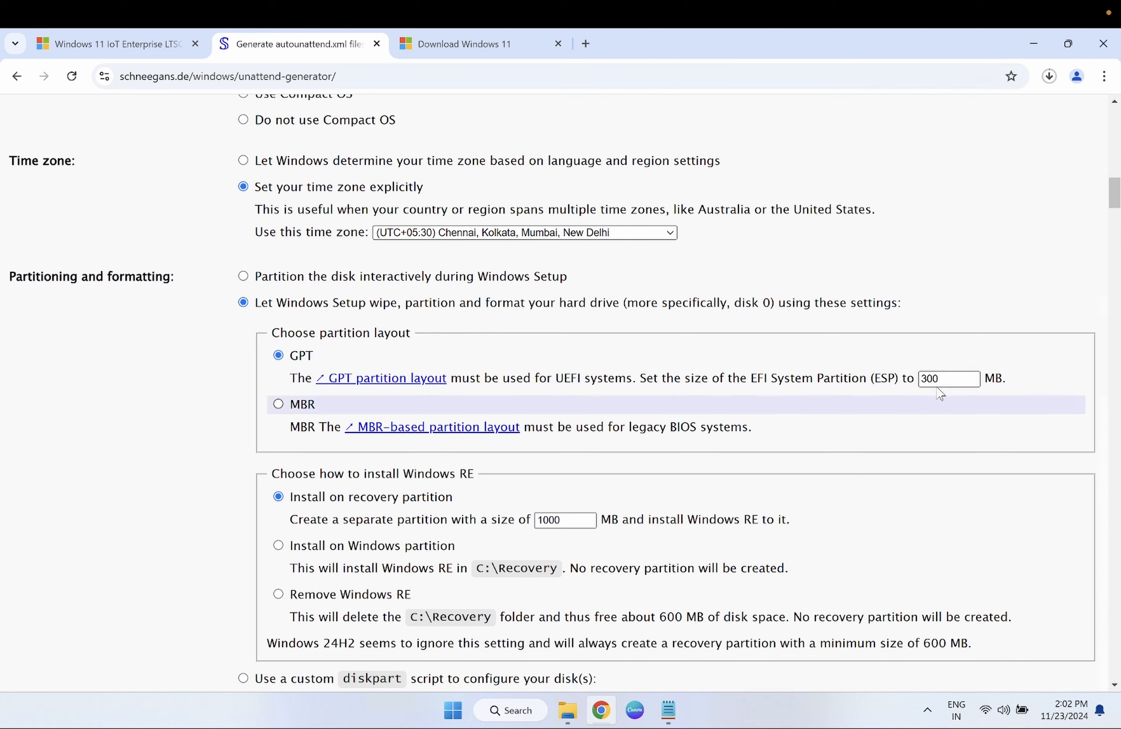
scroll(932, 388, down, 3)
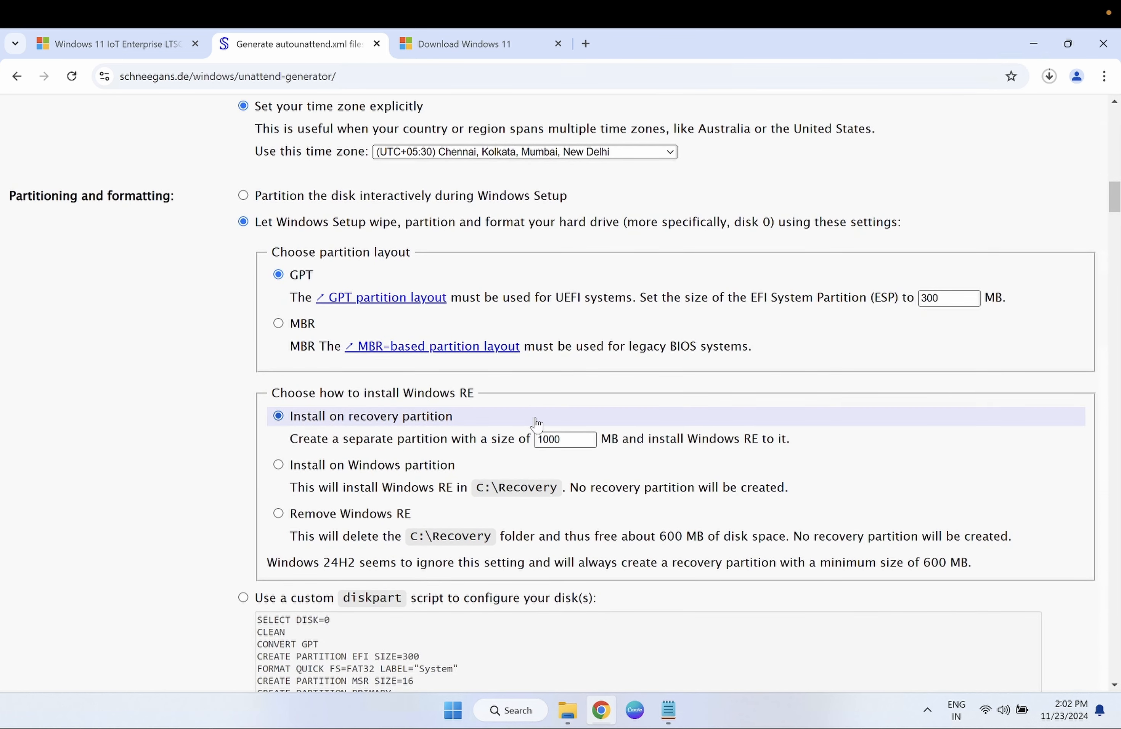
- Change the Windows RE recovery partition size from 1000 to 1024 MB
drag(580, 437, 469, 440)
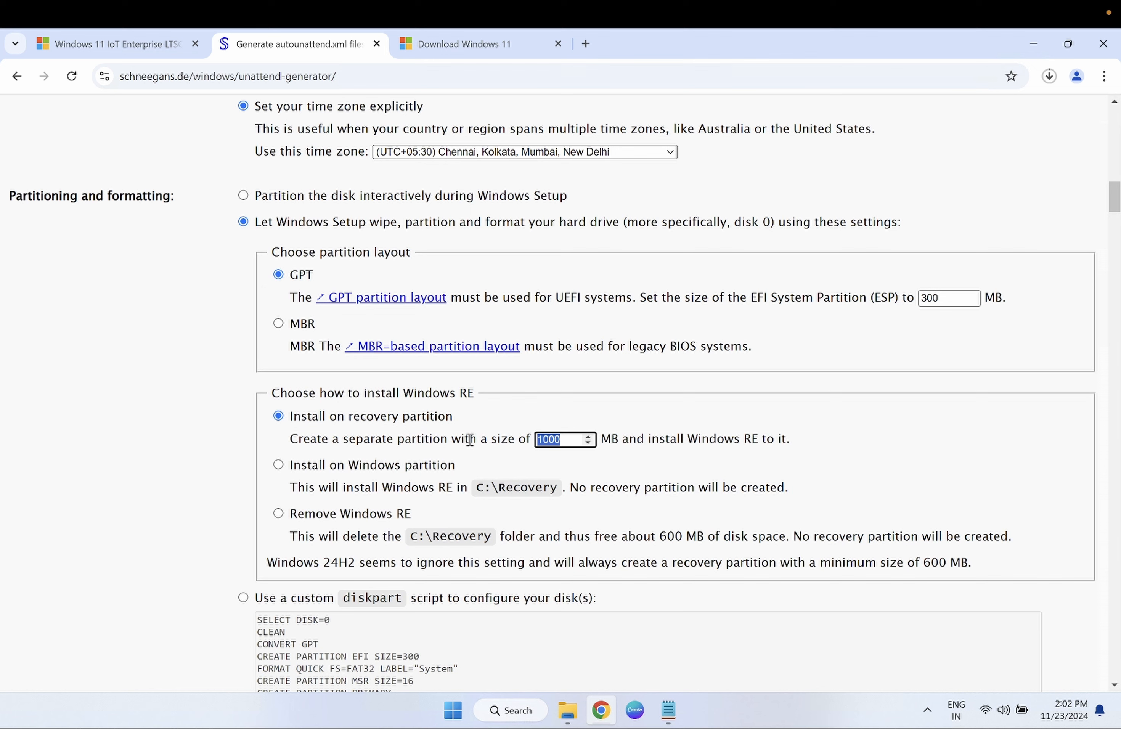
text(10)
scroll(497, 471, down, 1)
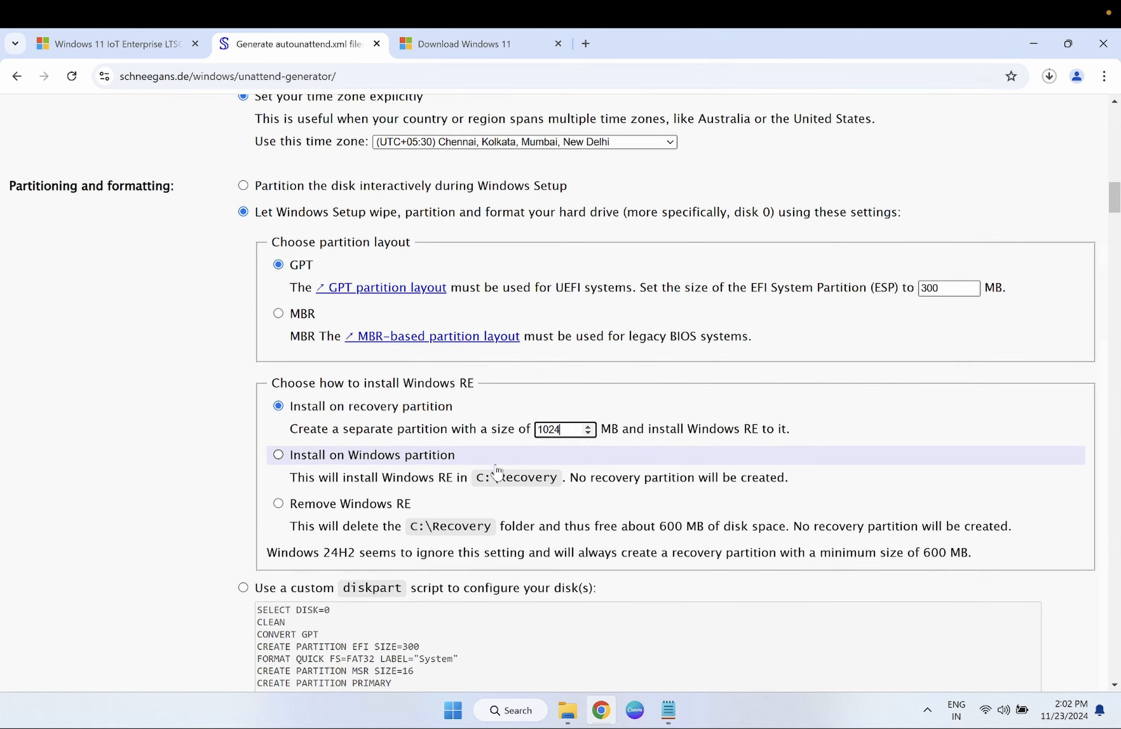
scroll(497, 471, down, 2)
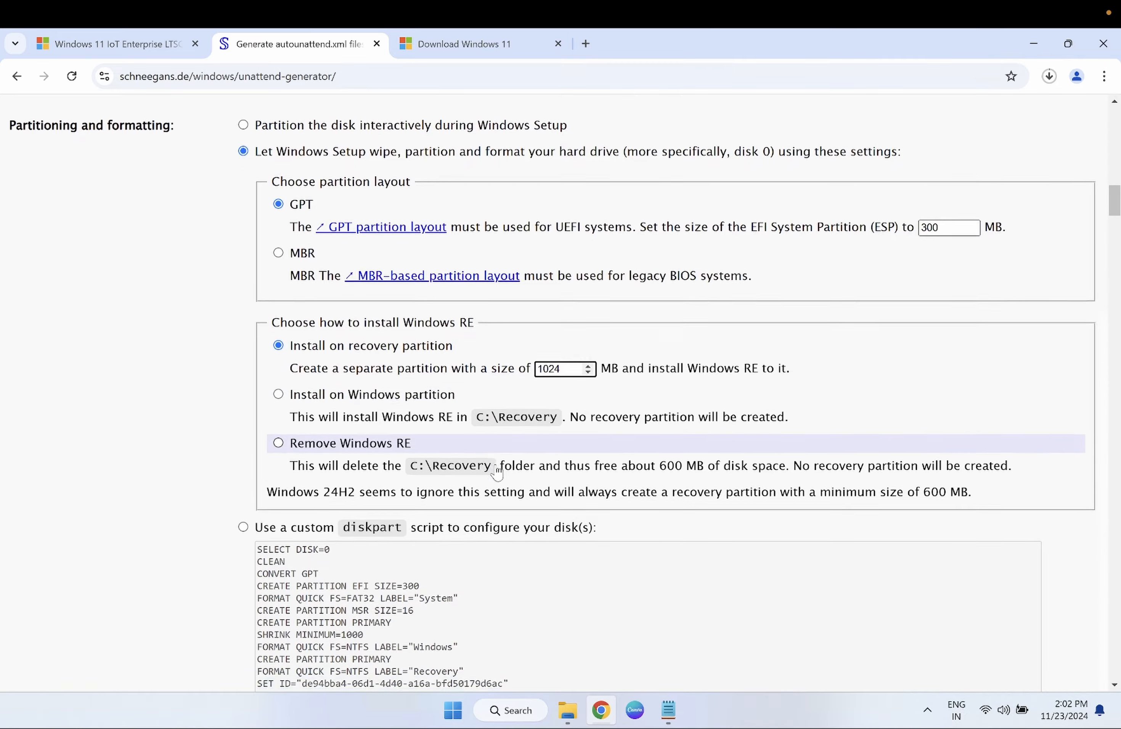
scroll(498, 471, down, 5)
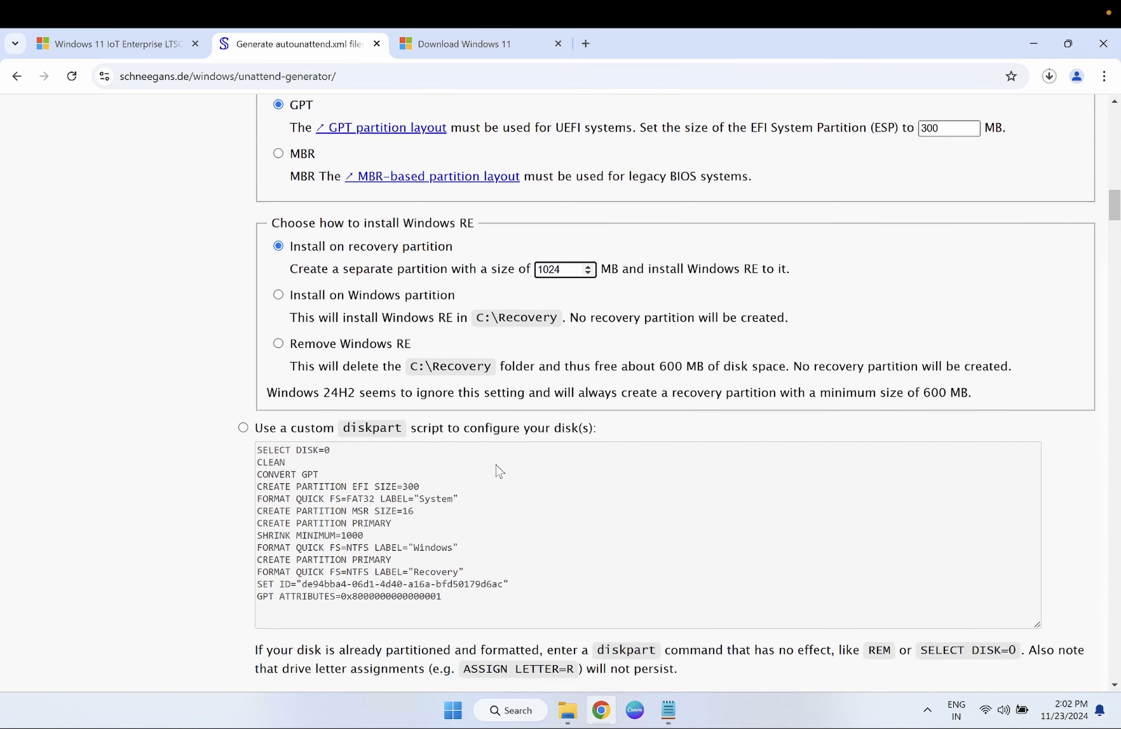
scroll(497, 469, down, 3)
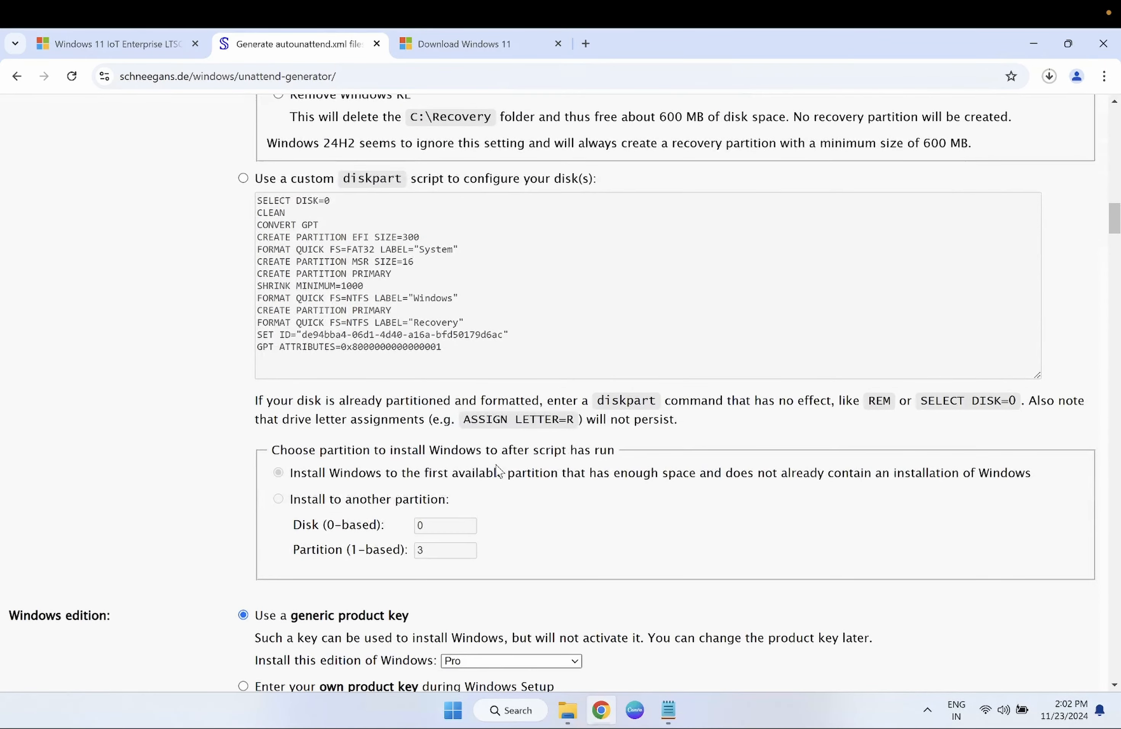
scroll(498, 471, down, 3)
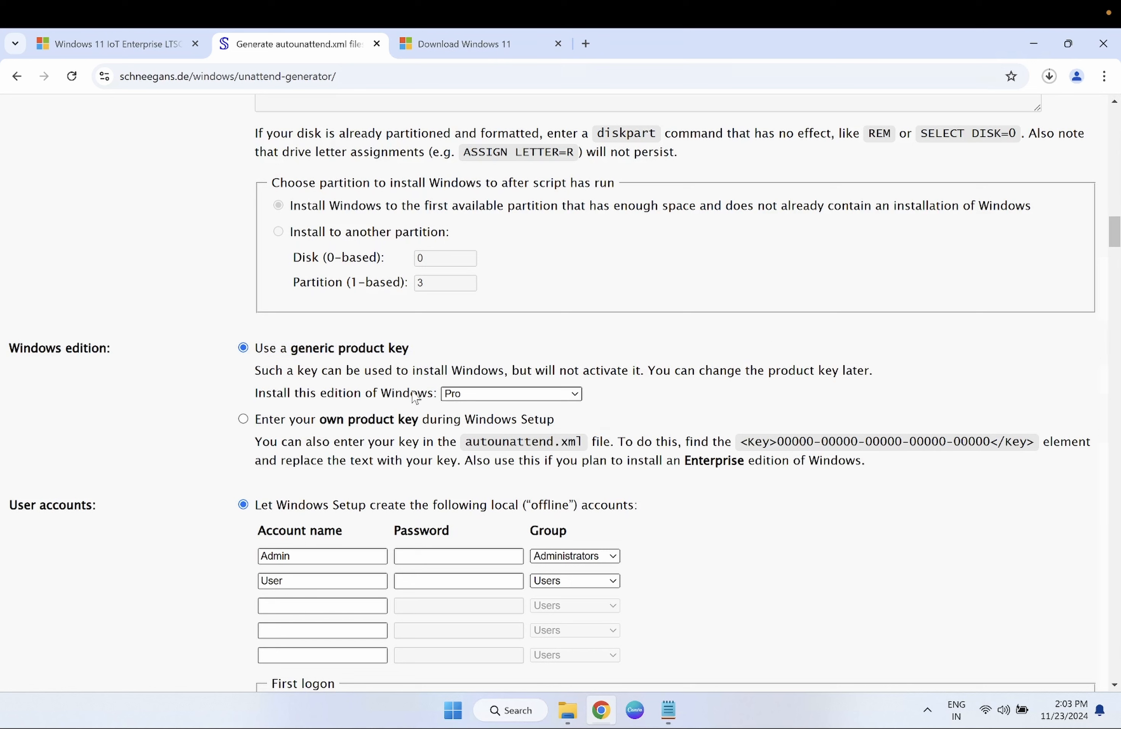
click(243, 419)
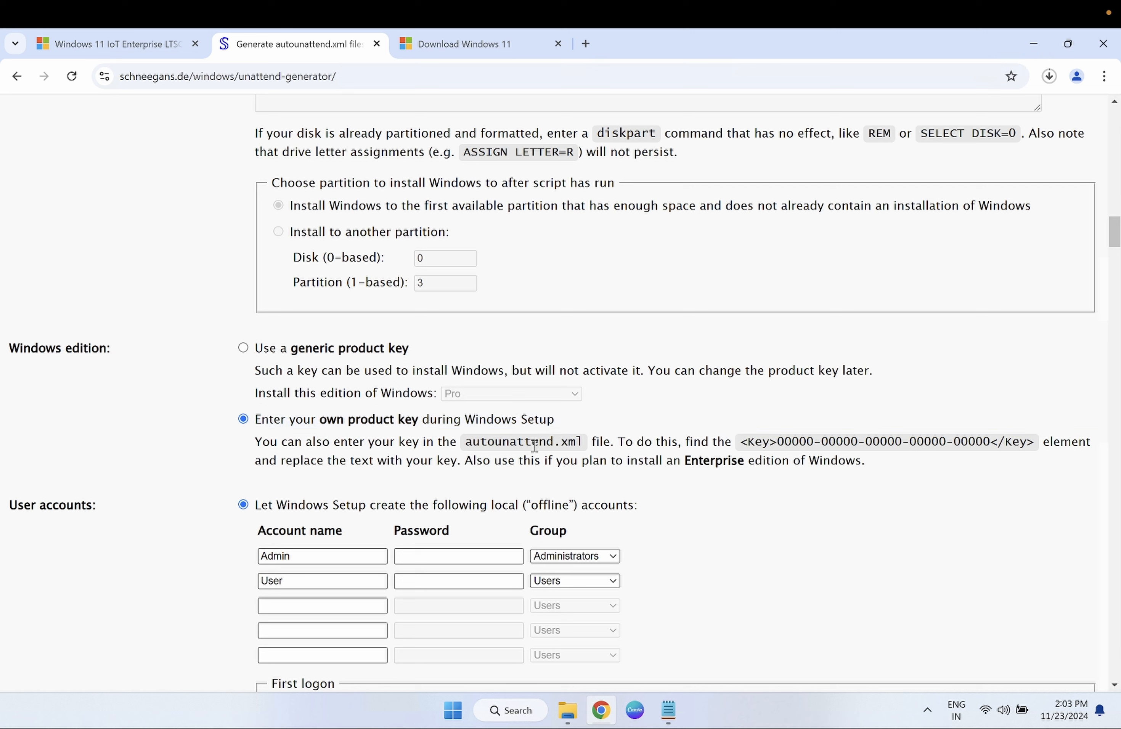
click(243, 348)
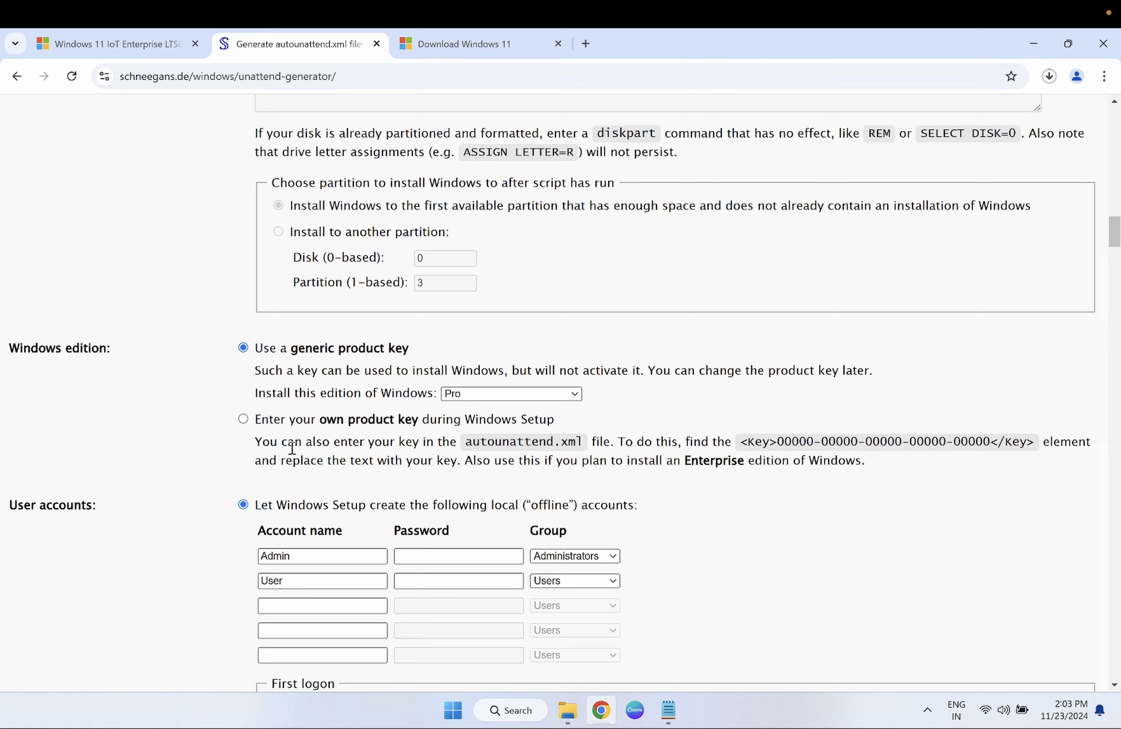
scroll(292, 448, down, 2)
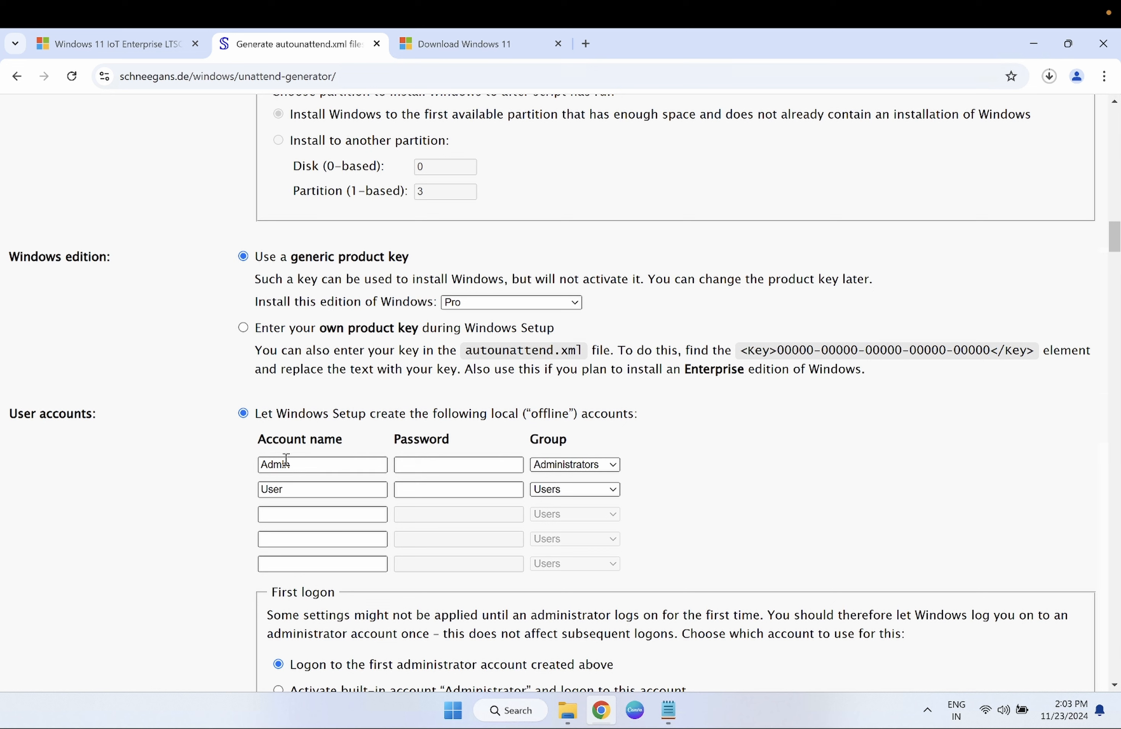
- Keep the Admin account in the Administrators group and enter its password
click(298, 463)
click(443, 464)
click(615, 466)
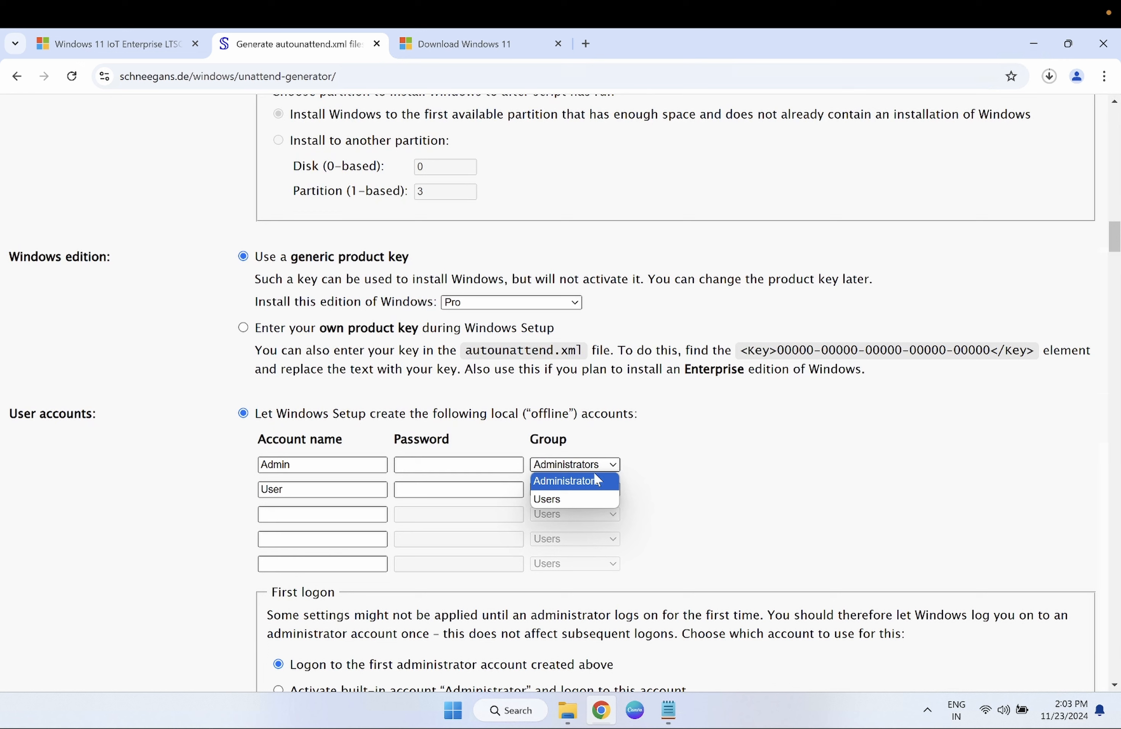
click(582, 483)
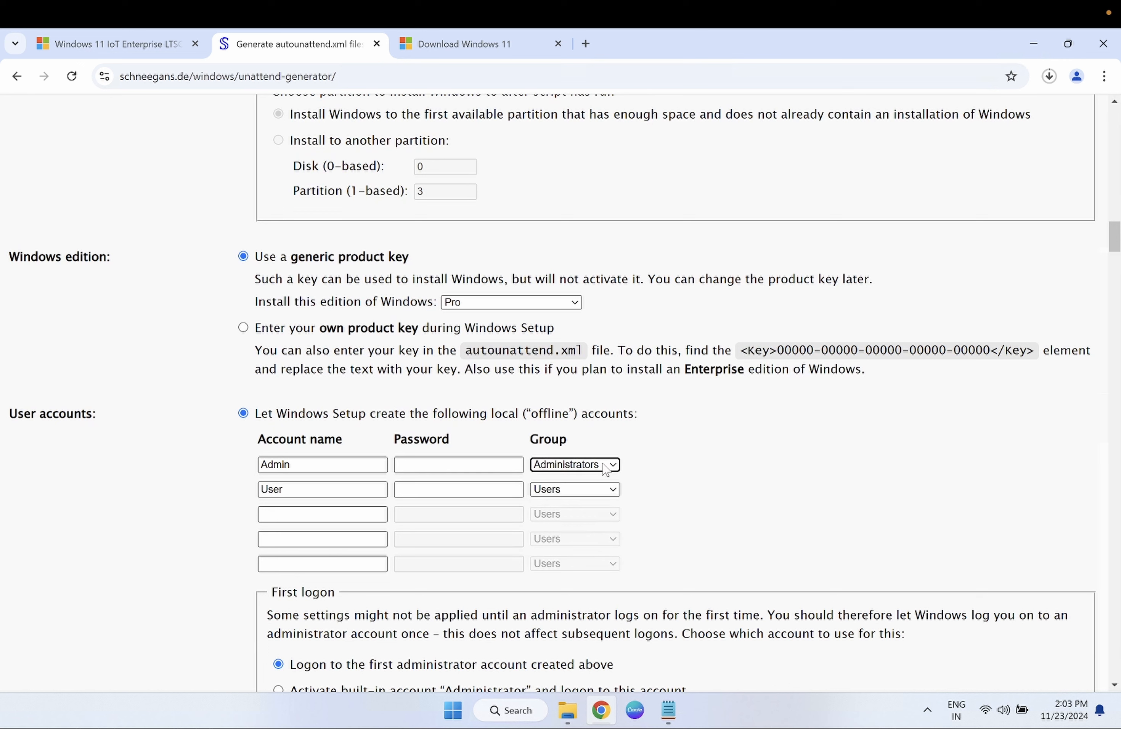
click(451, 465)
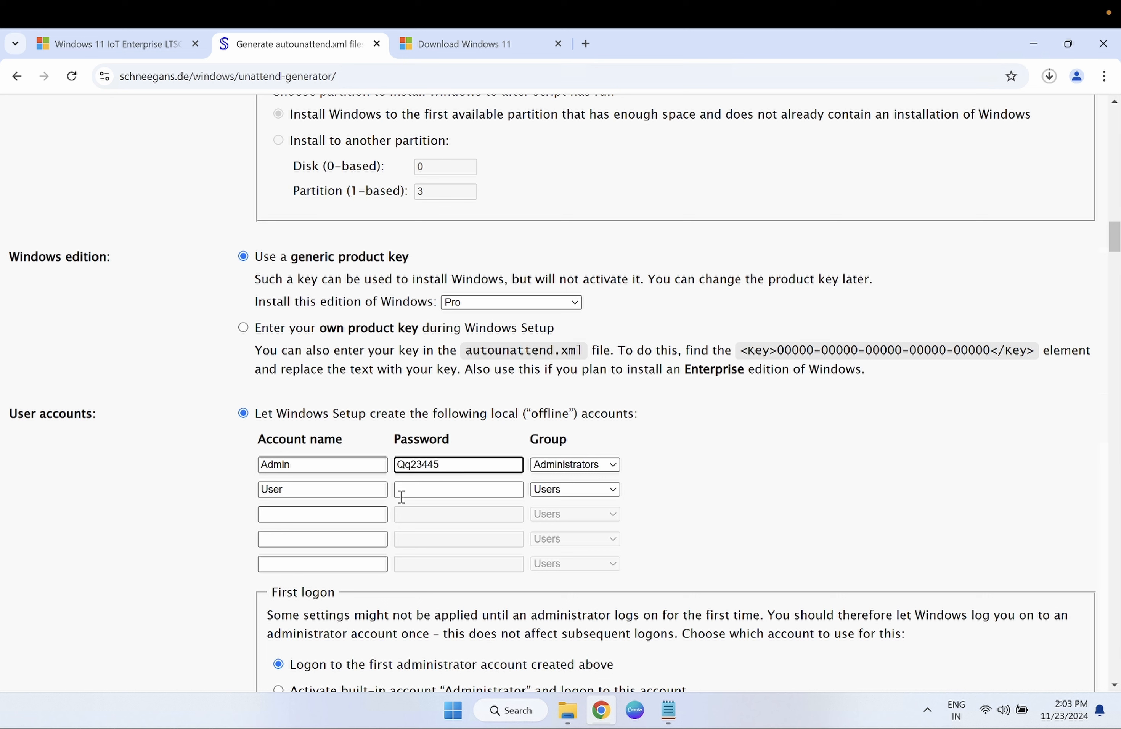
- Delete the second account name 'User' from the local accounts list
drag(313, 488, 220, 492)
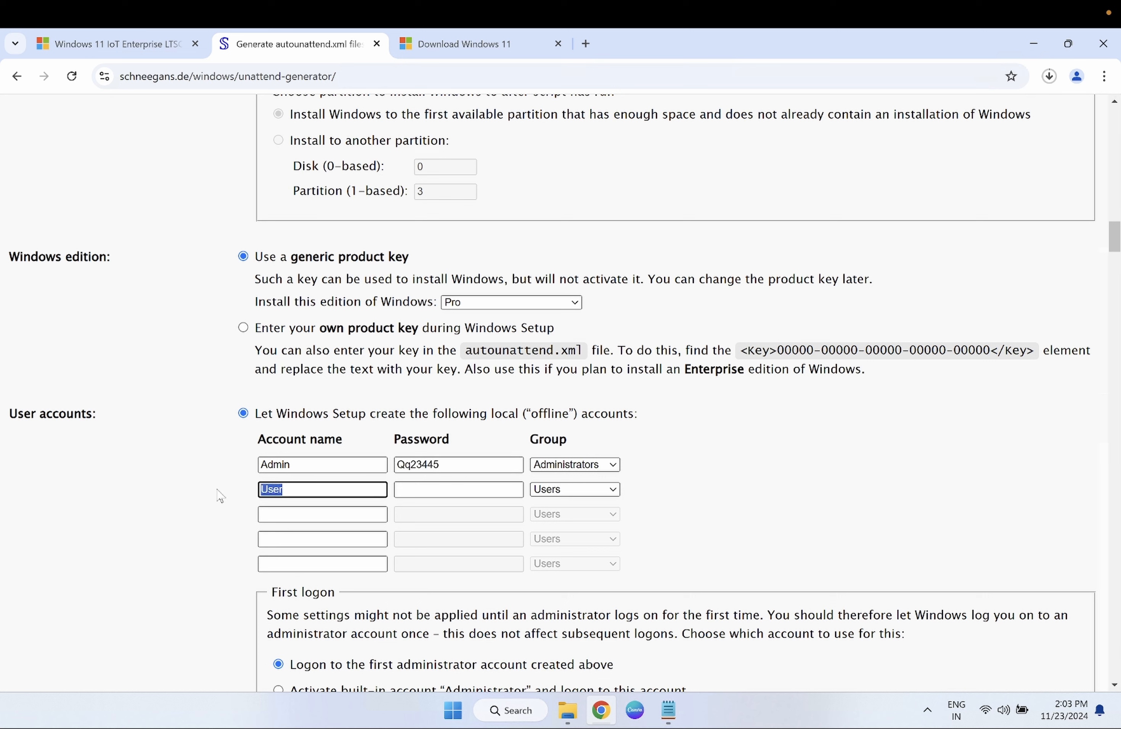
key(BackSpace)
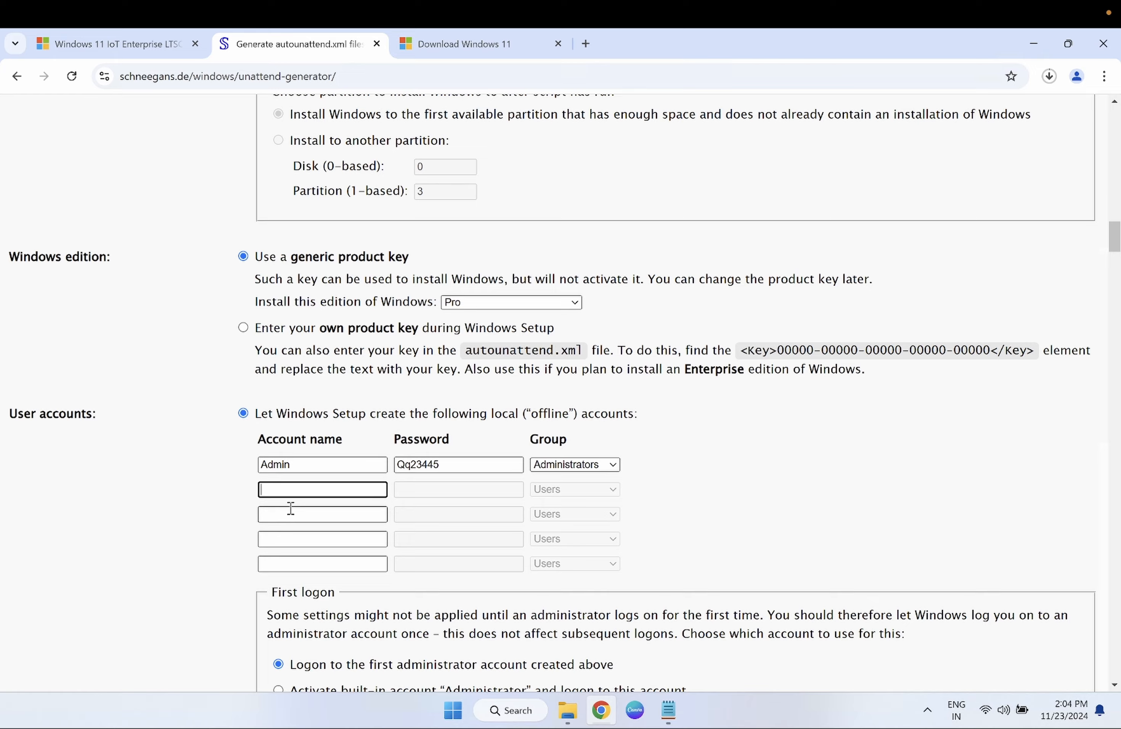
scroll(290, 508, down, 4)
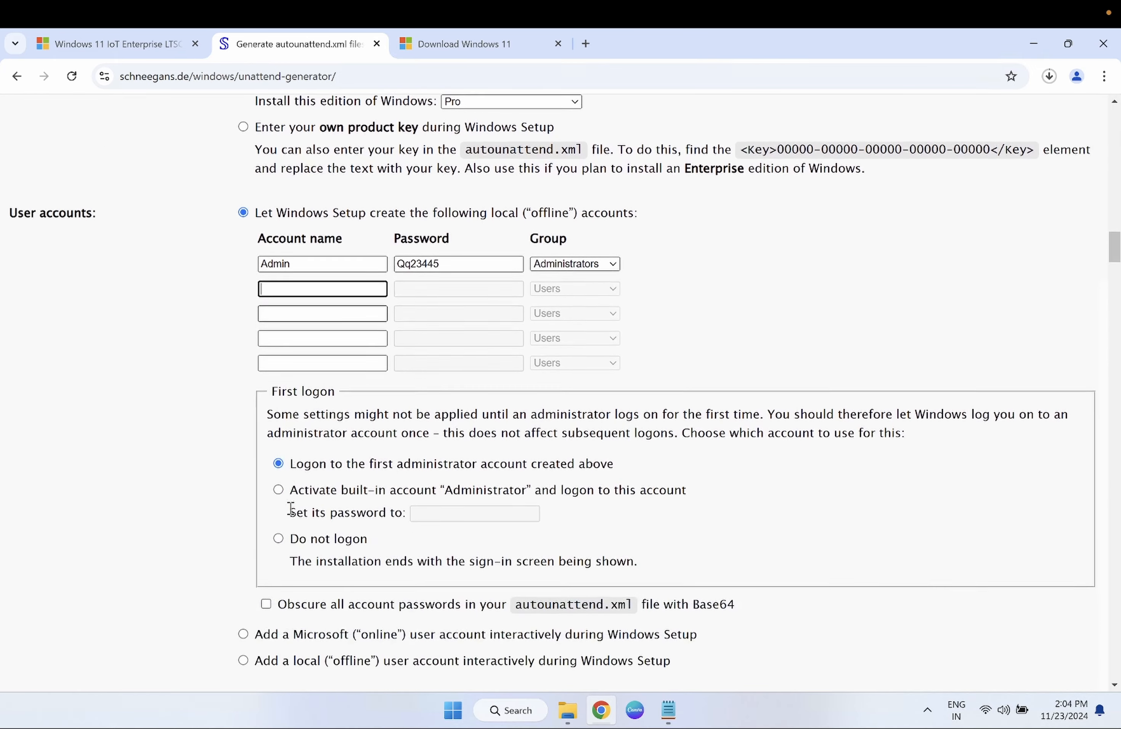
scroll(295, 474, down, 1)
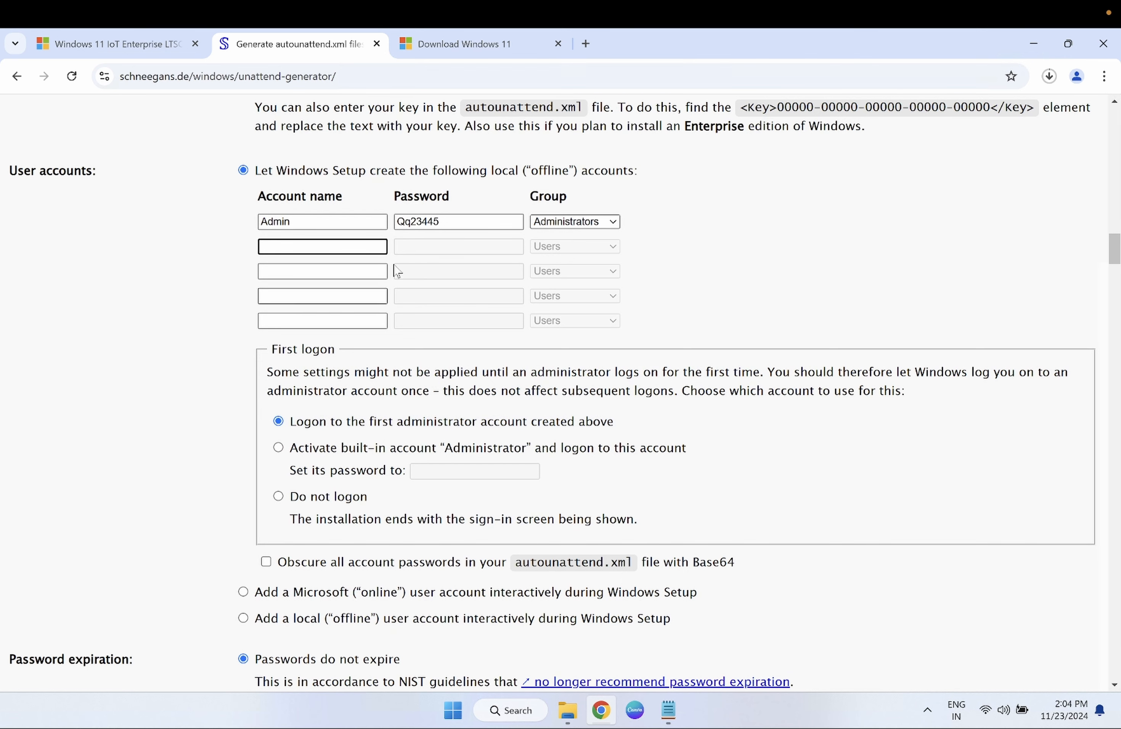
scroll(393, 417, down, 1)
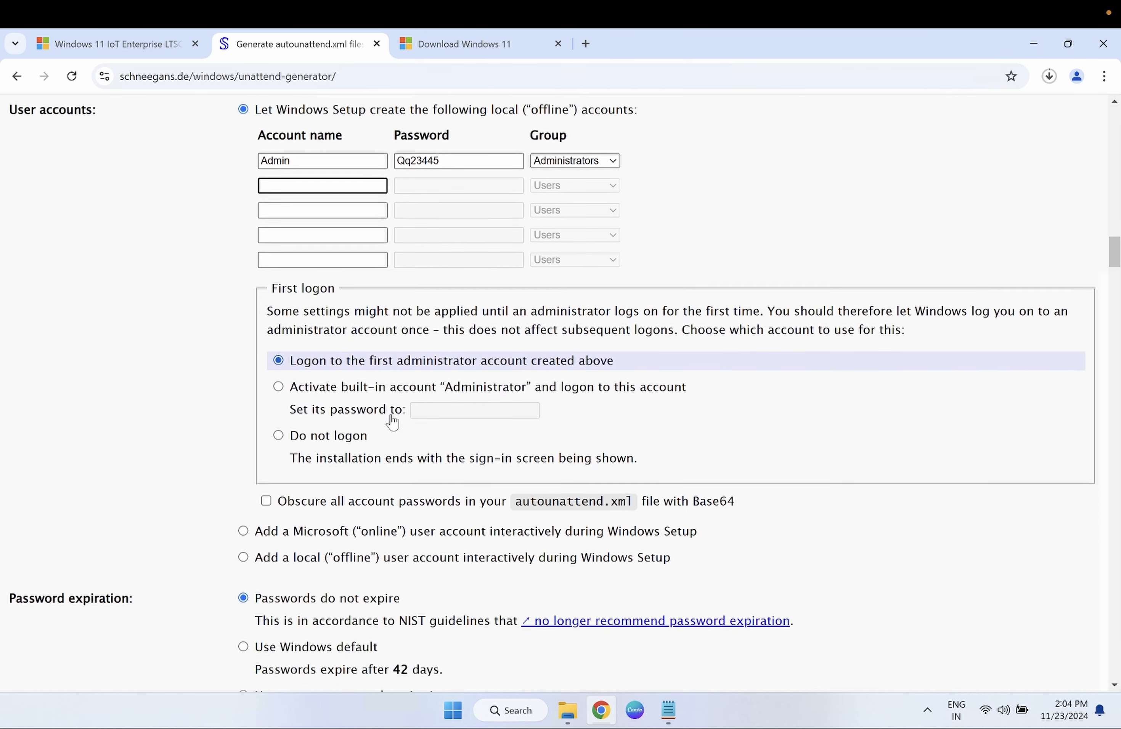
scroll(392, 421, down, 2)
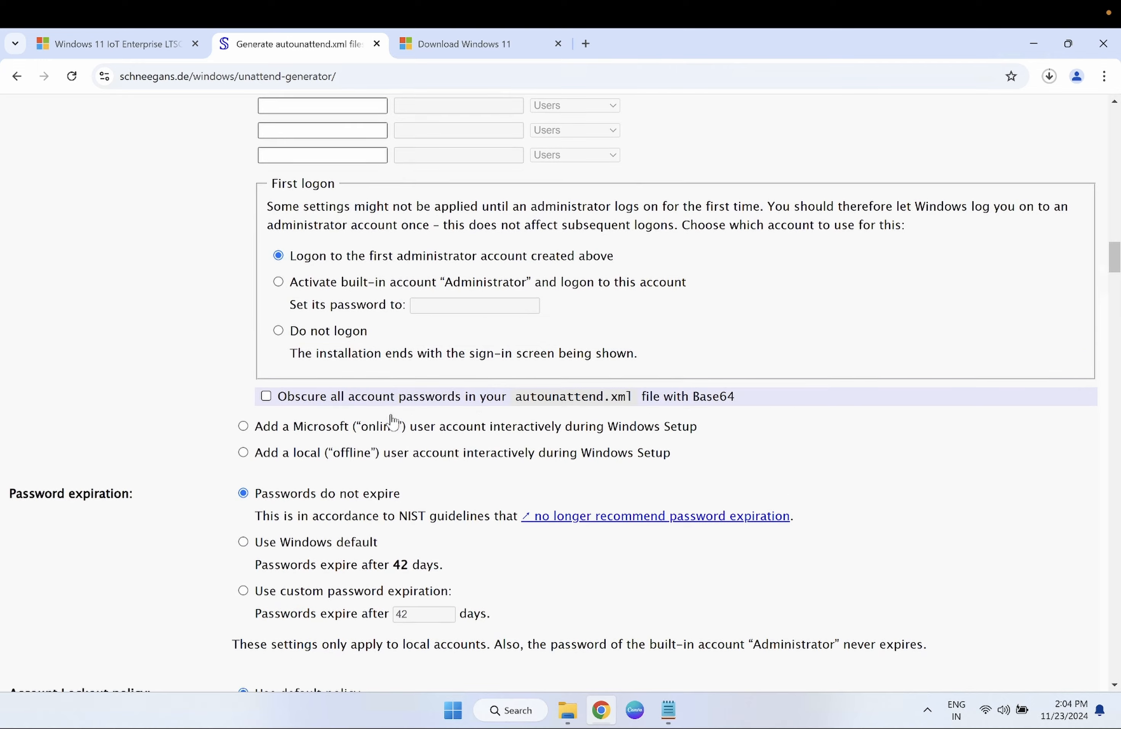
scroll(392, 422, down, 1)
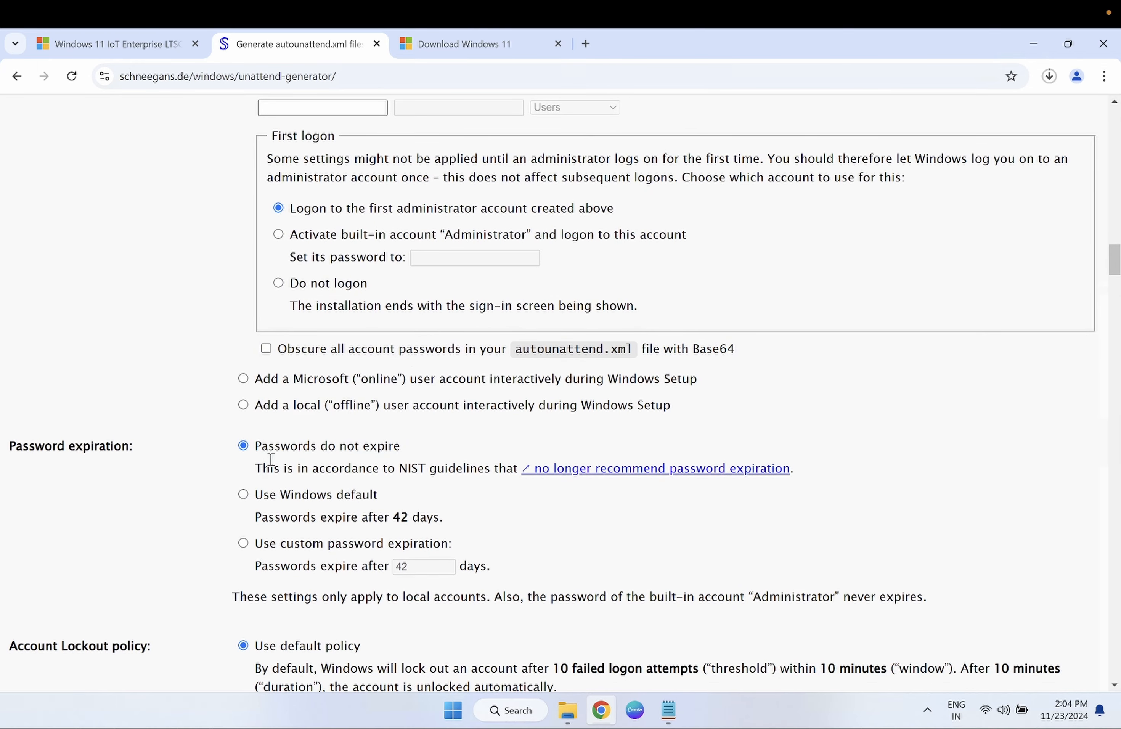
scroll(317, 462, down, 5)
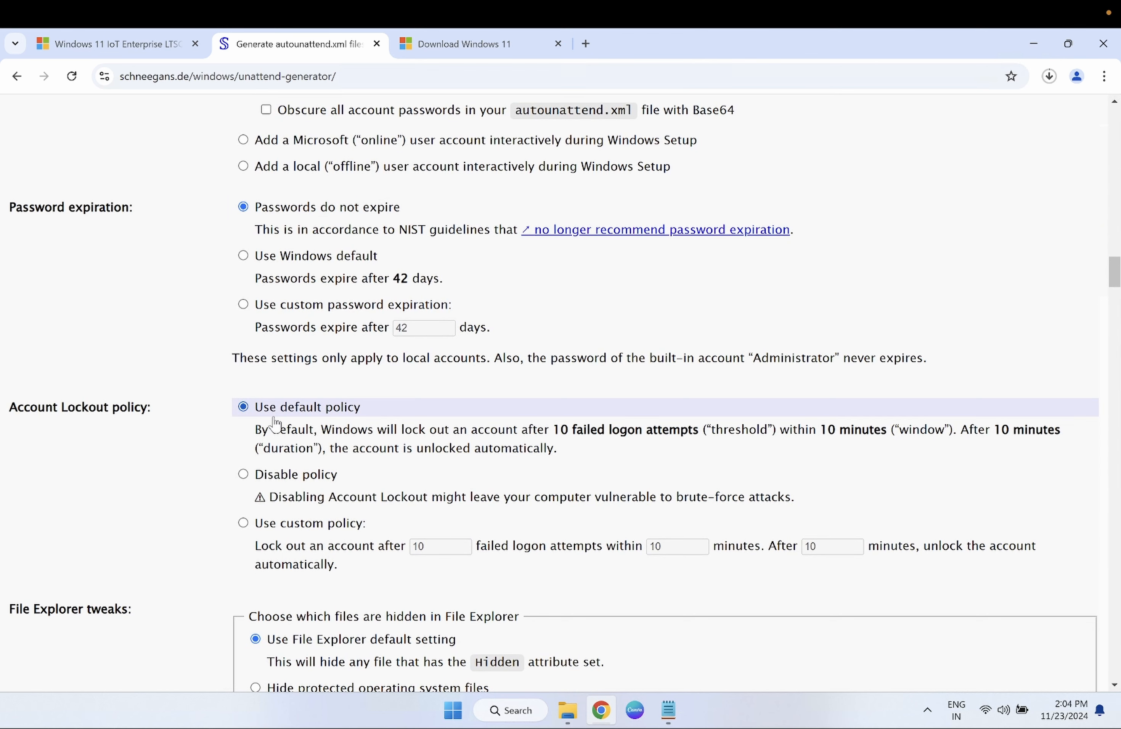
scroll(275, 423, down, 3)
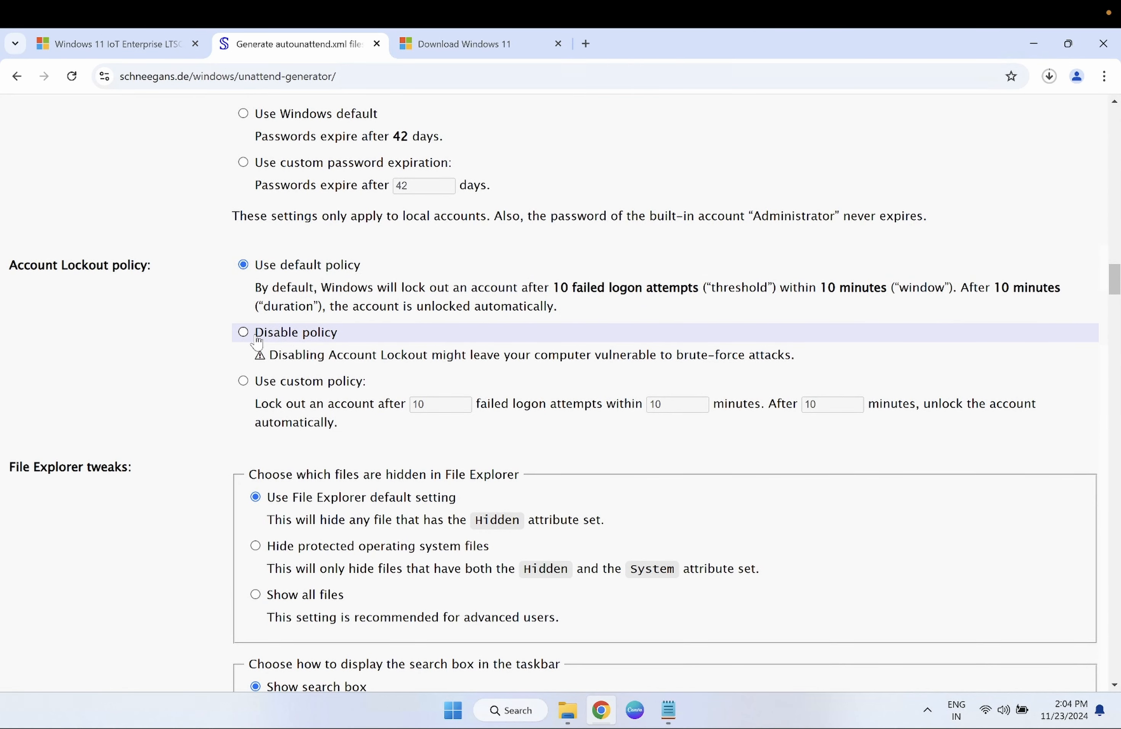
scroll(216, 444, down, 2)
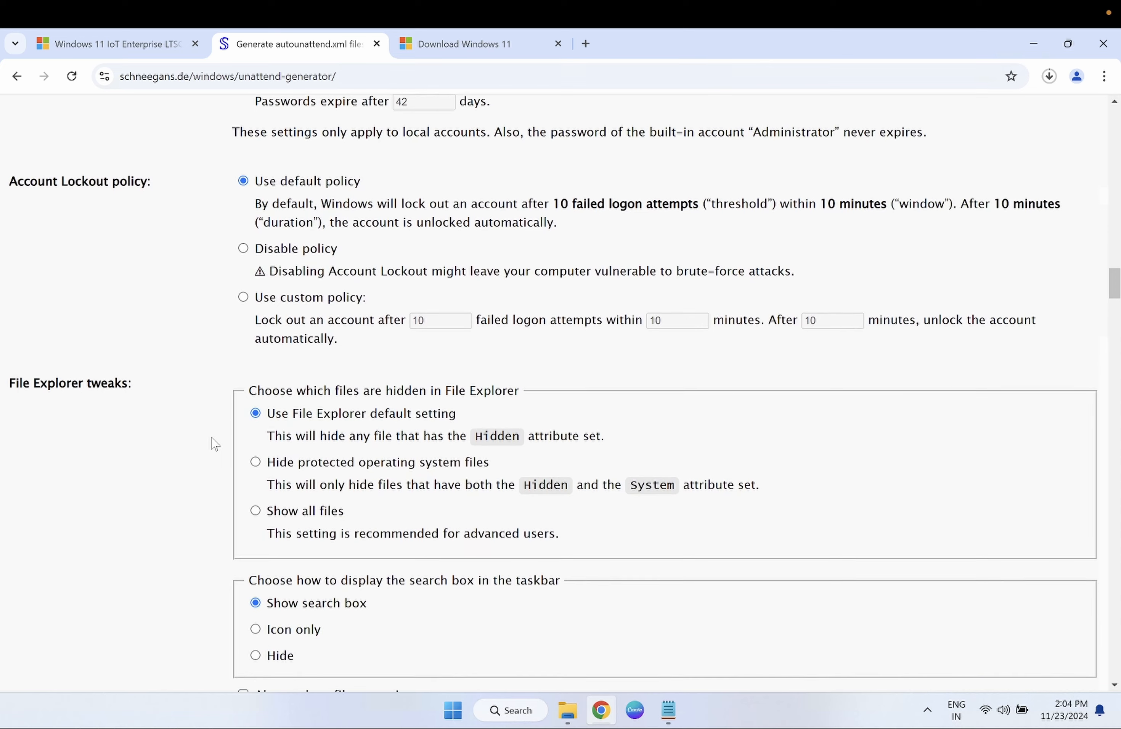
- Scroll through the File Explorer and taskbar tweaks around the Disable widgets option
scroll(216, 444, down, 1)
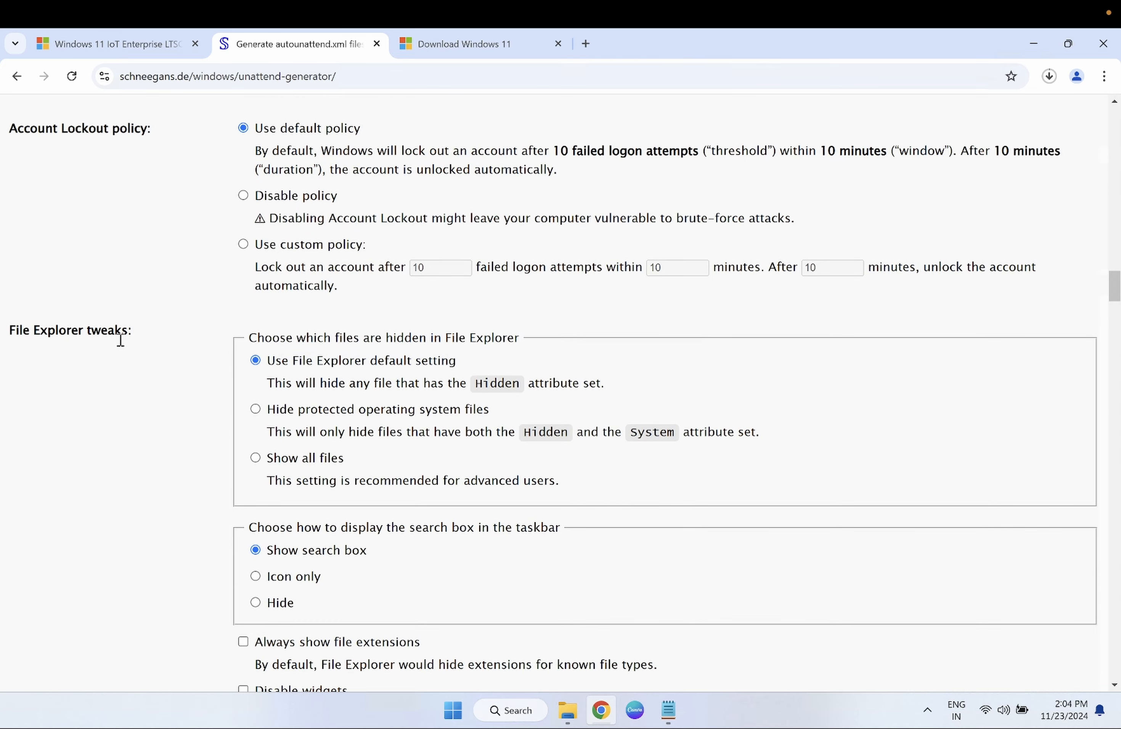
scroll(280, 400, down, 2)
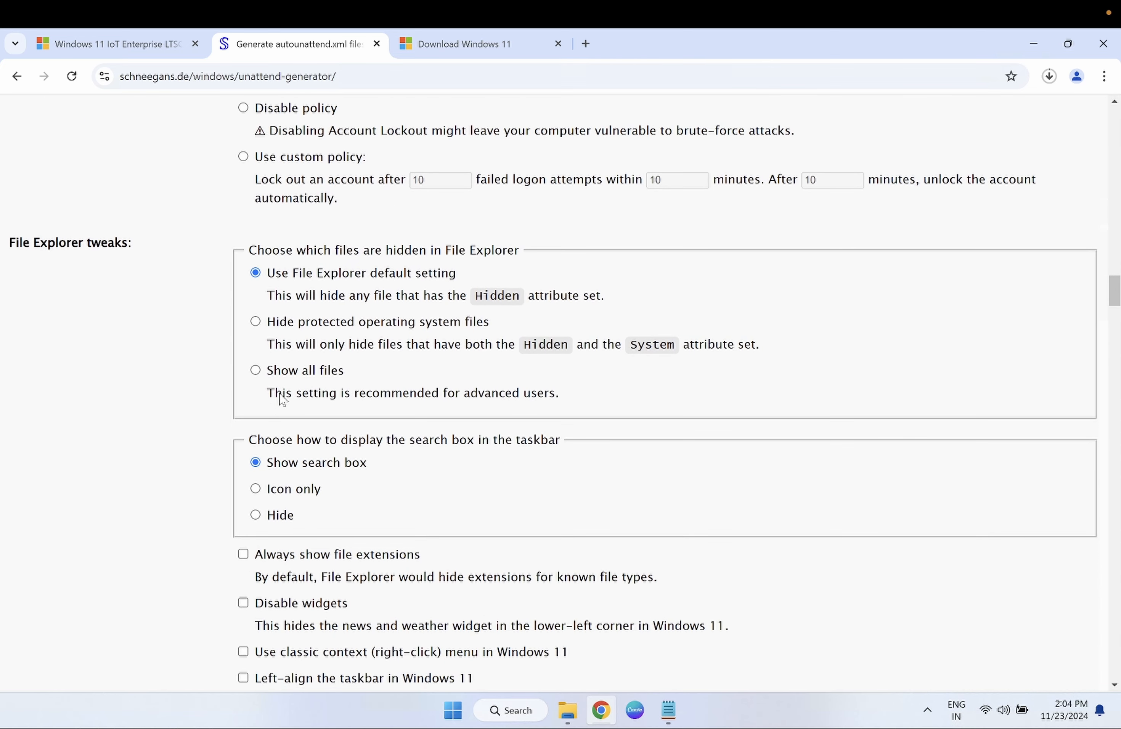
scroll(281, 397, down, 5)
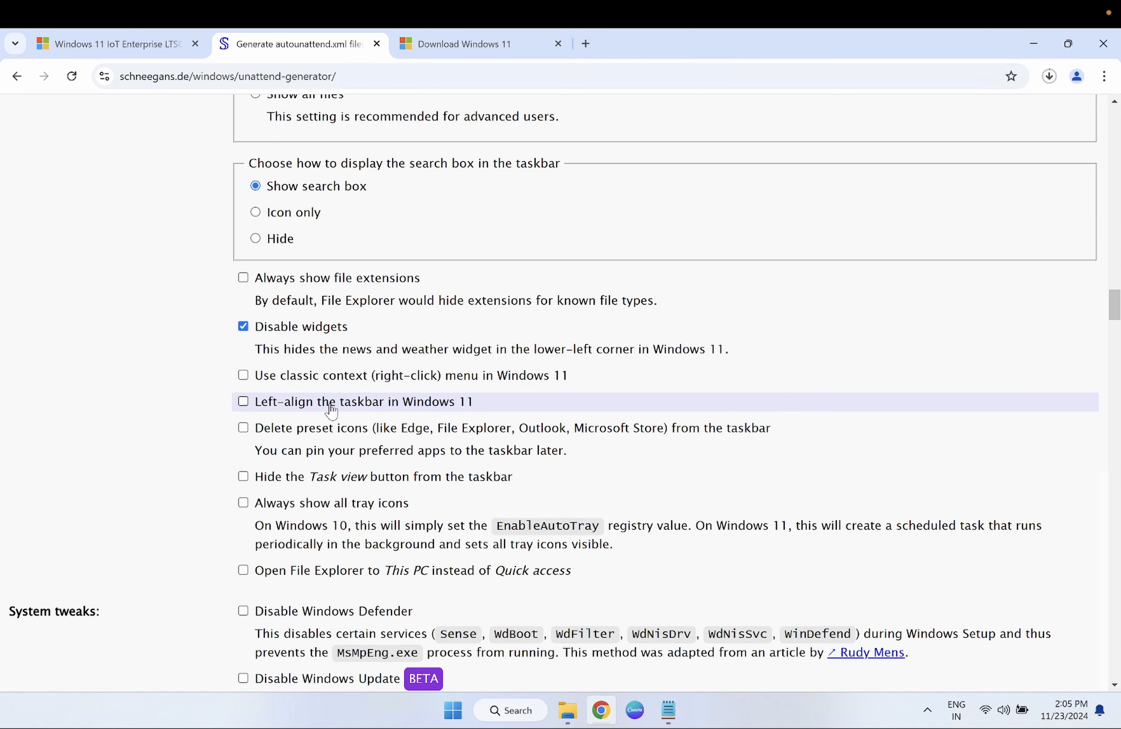
scroll(331, 411, up, 1)
scroll(333, 426, down, 2)
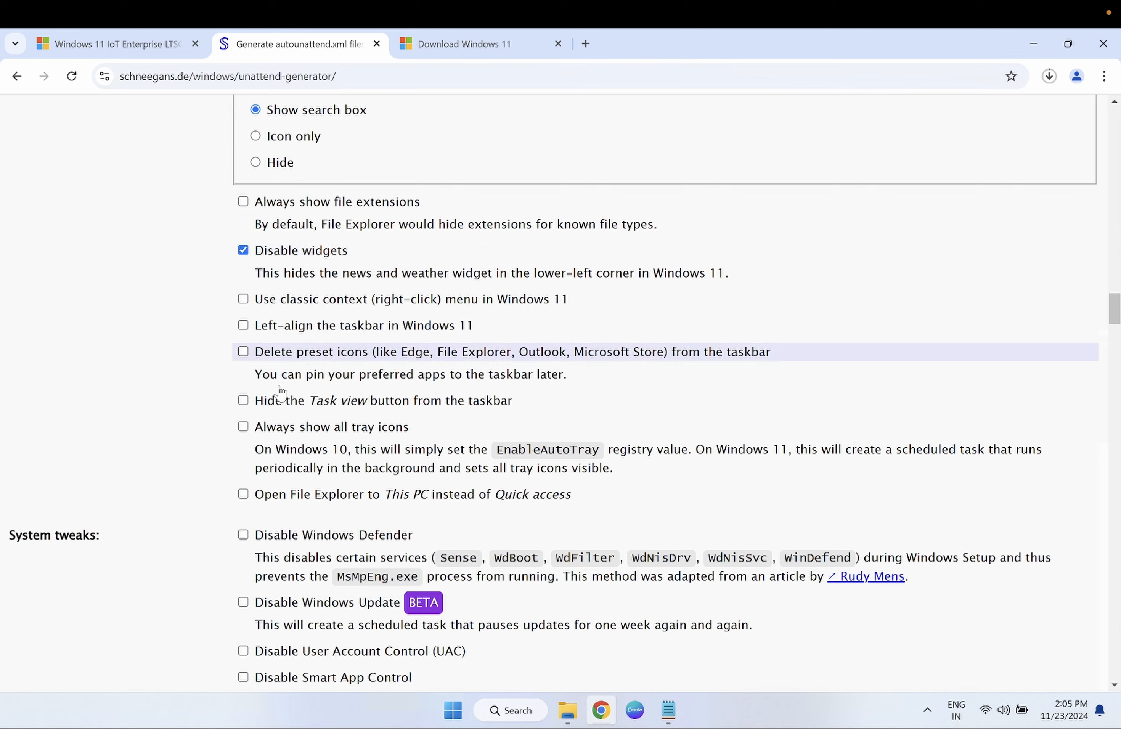
scroll(261, 443, up, 1)
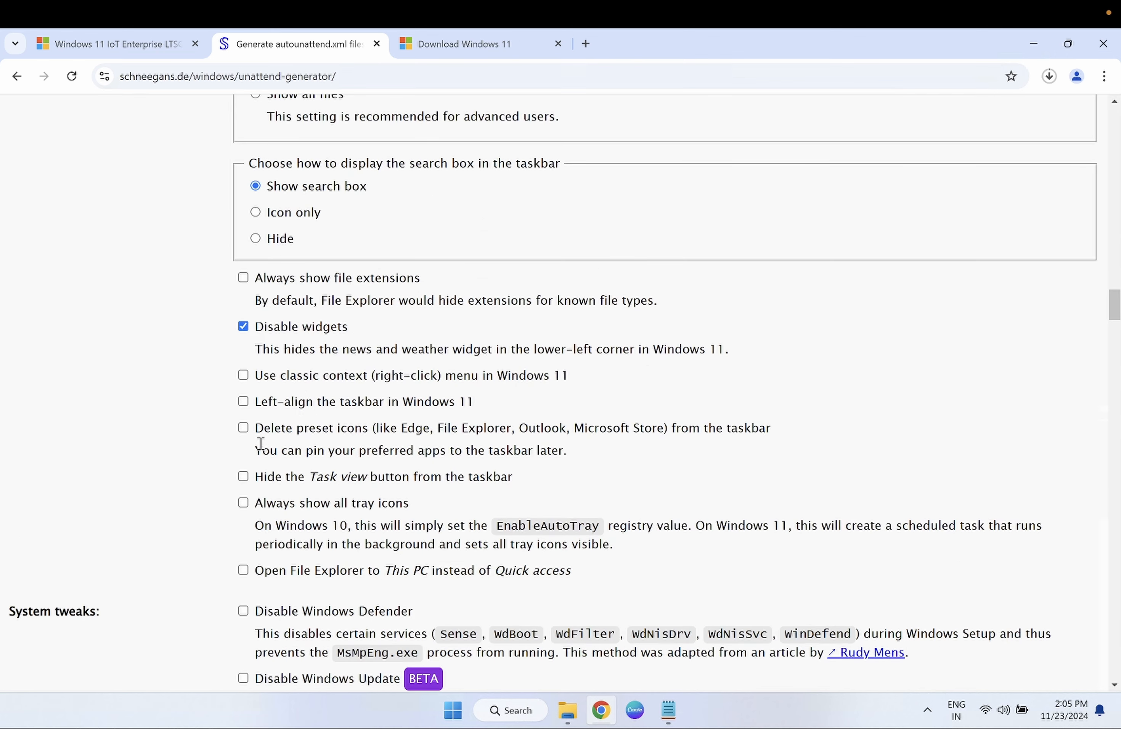
- Scroll through the system tweaks covering Windows Update reboots, app suggestions and Edge options
scroll(260, 443, down, 4)
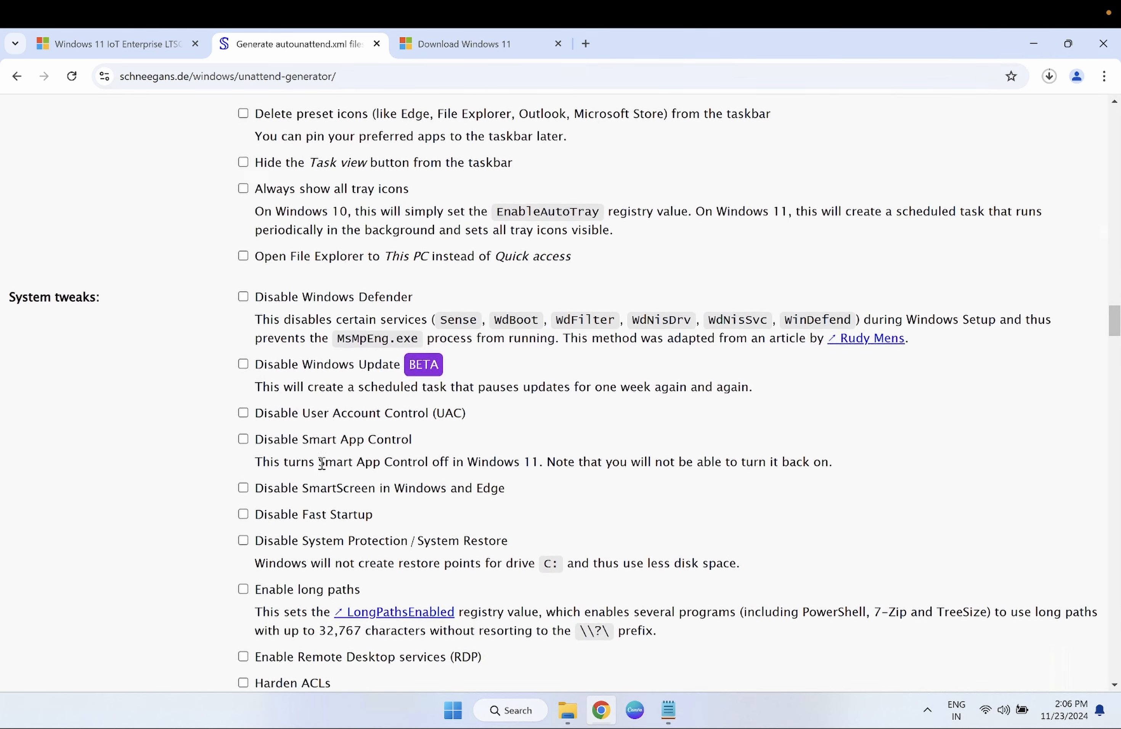
scroll(322, 462, down, 1)
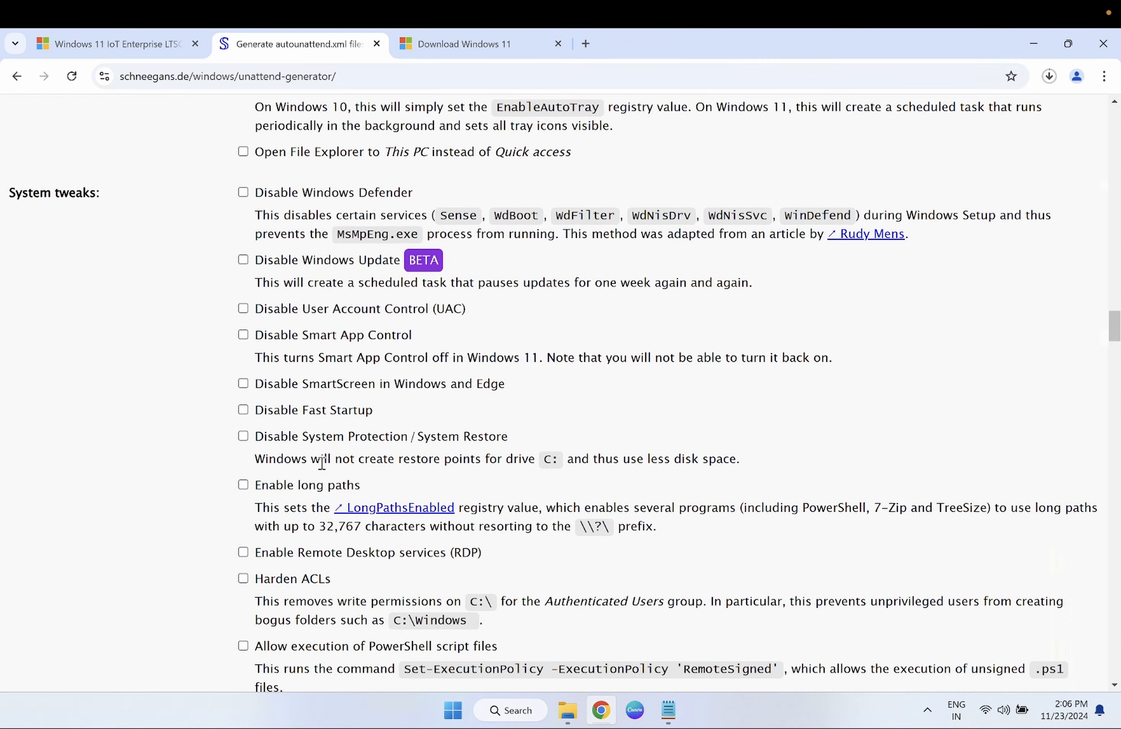
scroll(322, 462, down, 1)
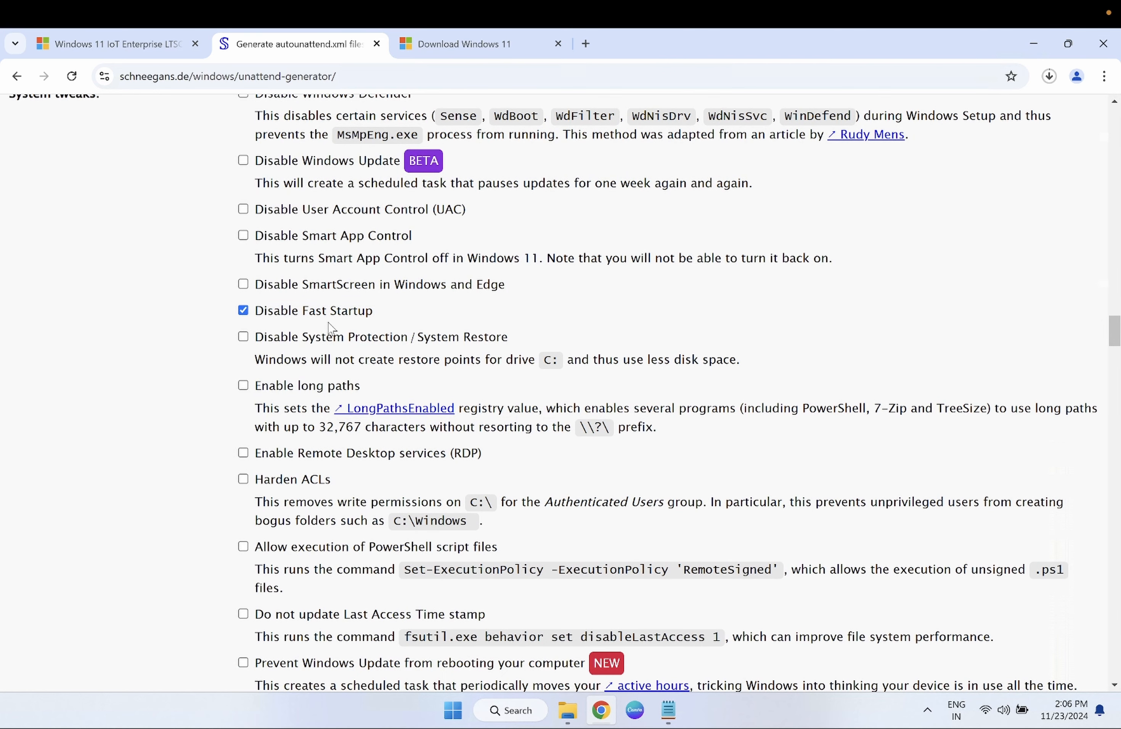
scroll(321, 338, up, 1)
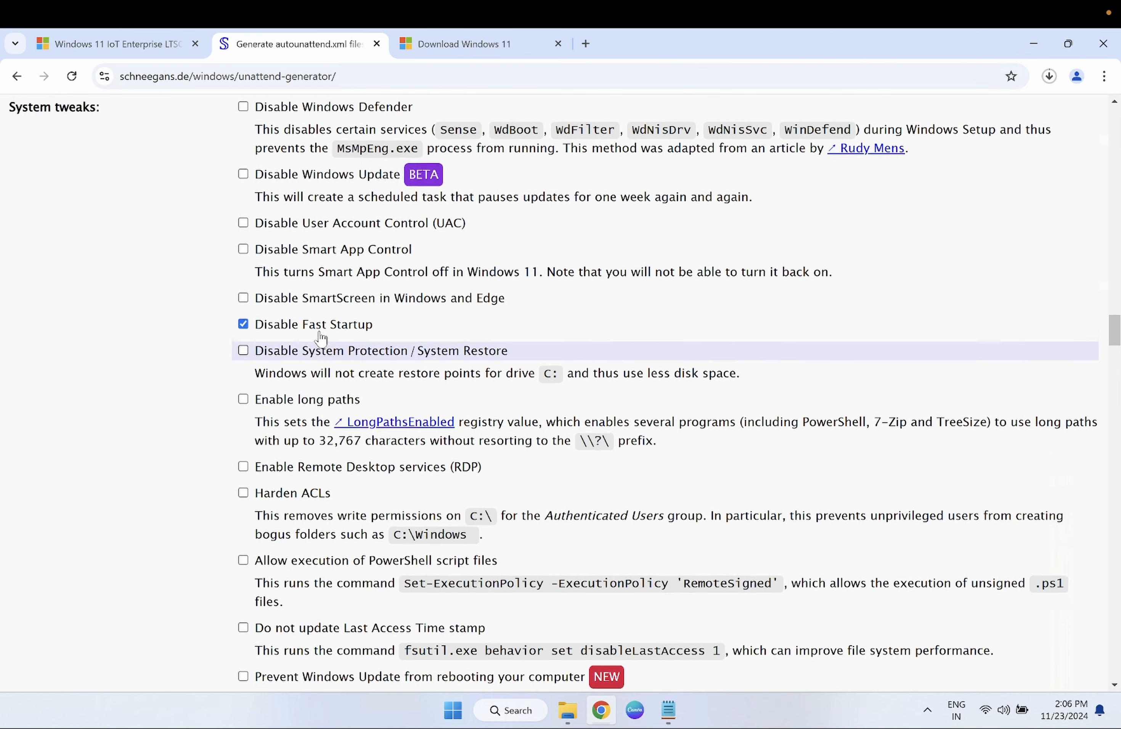
scroll(320, 338, down, 1)
scroll(321, 339, down, 1)
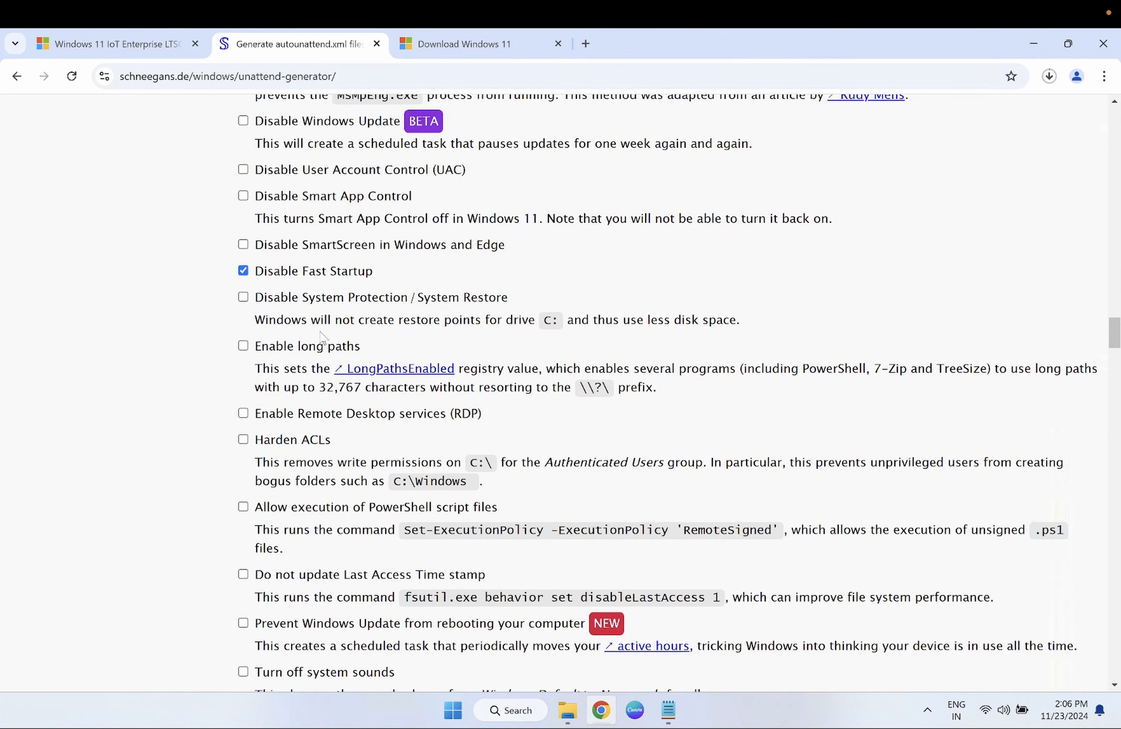
scroll(321, 337, up, 1)
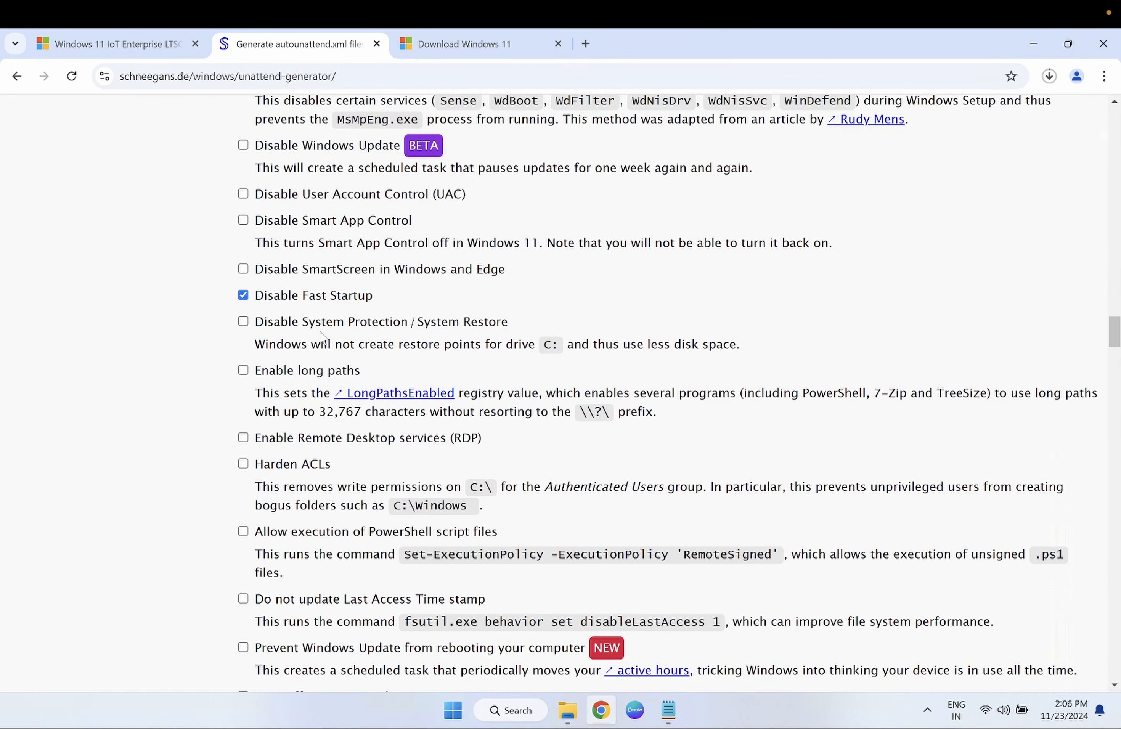
scroll(321, 338, down, 1)
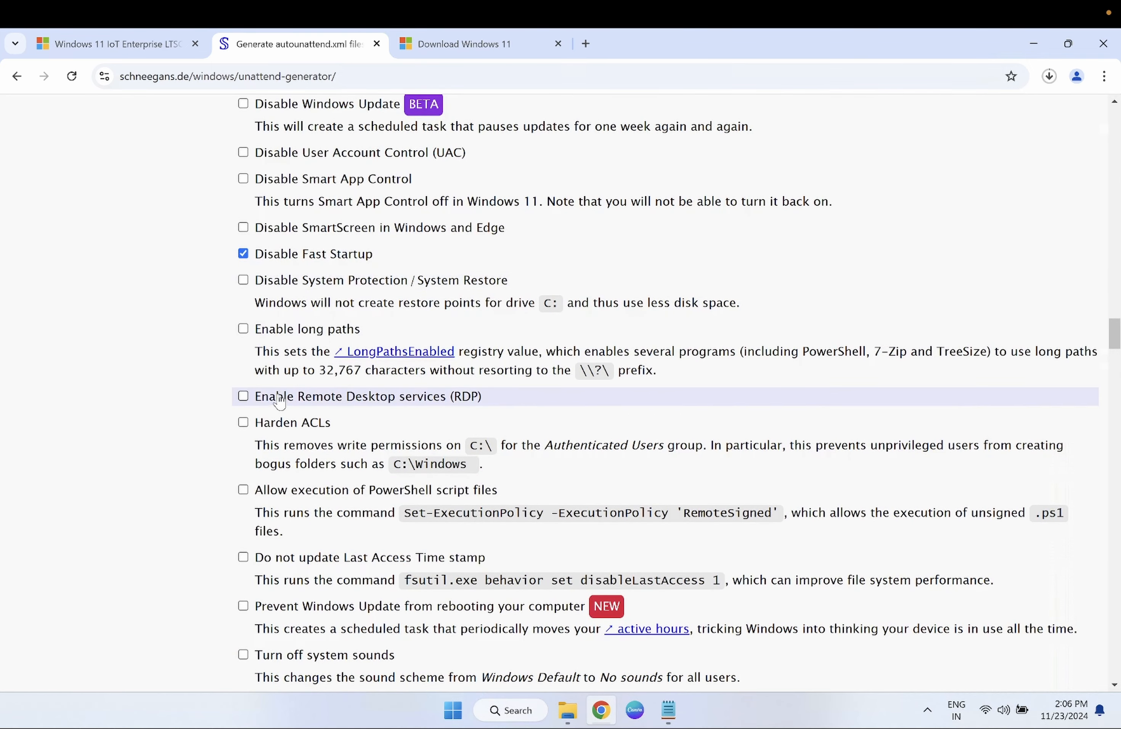
scroll(278, 401, down, 1)
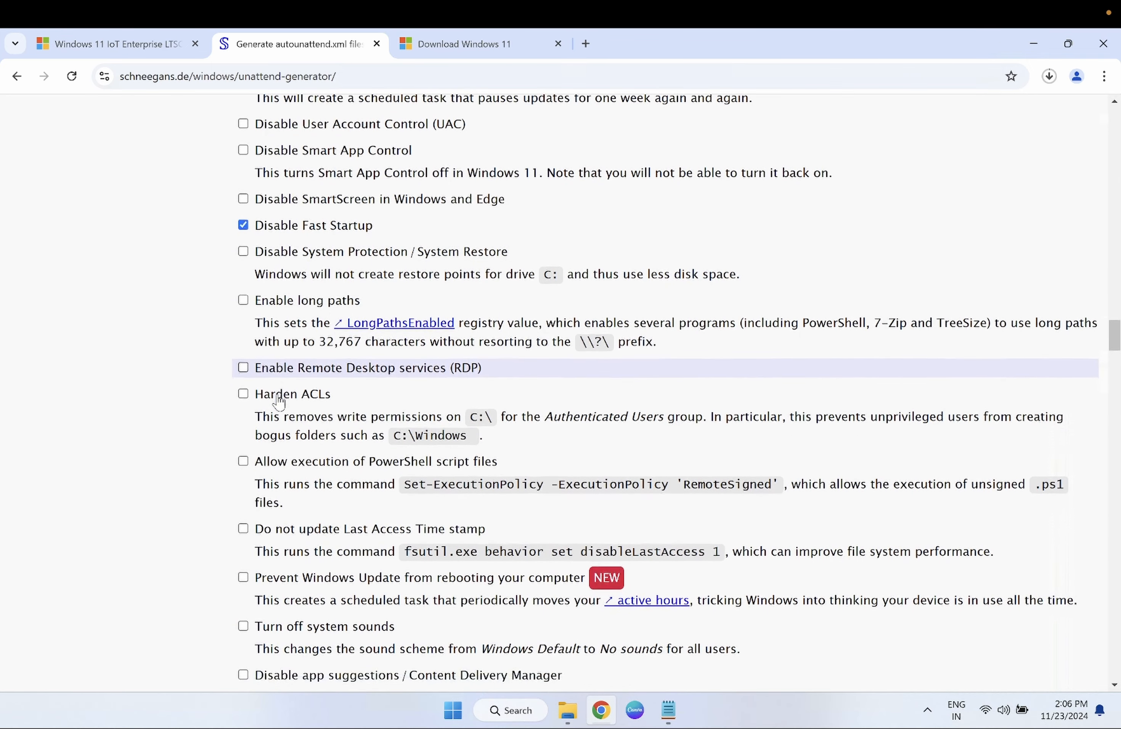
scroll(278, 401, down, 2)
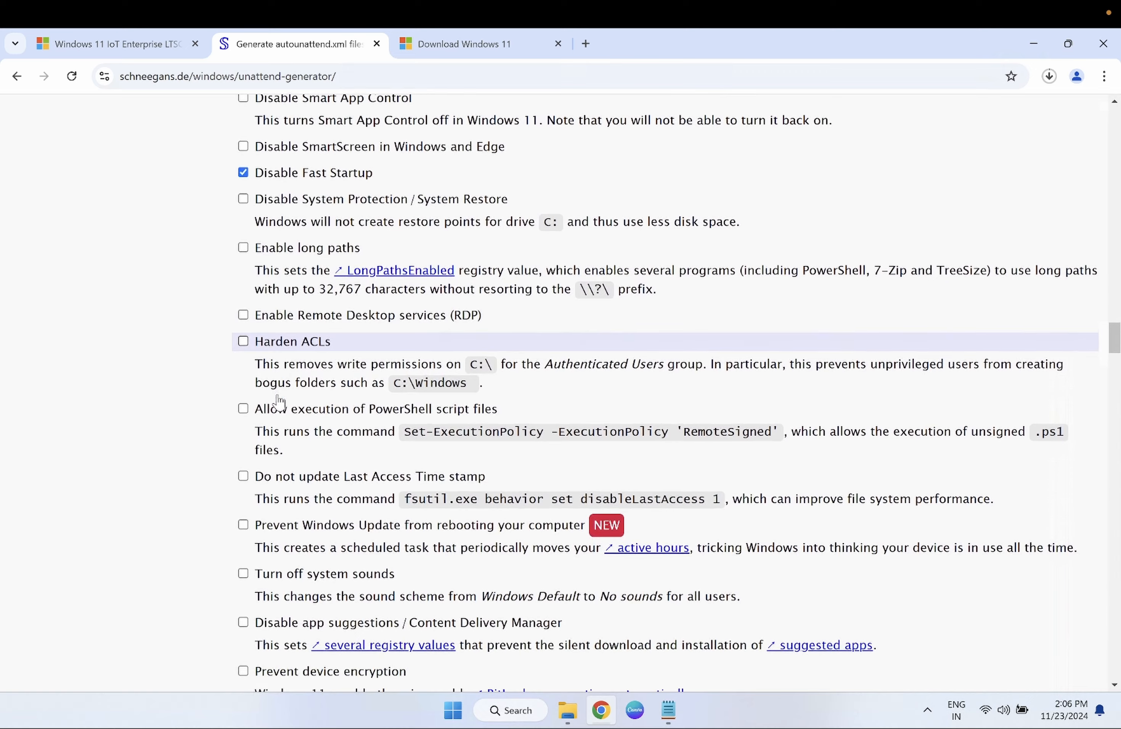
scroll(278, 401, down, 2)
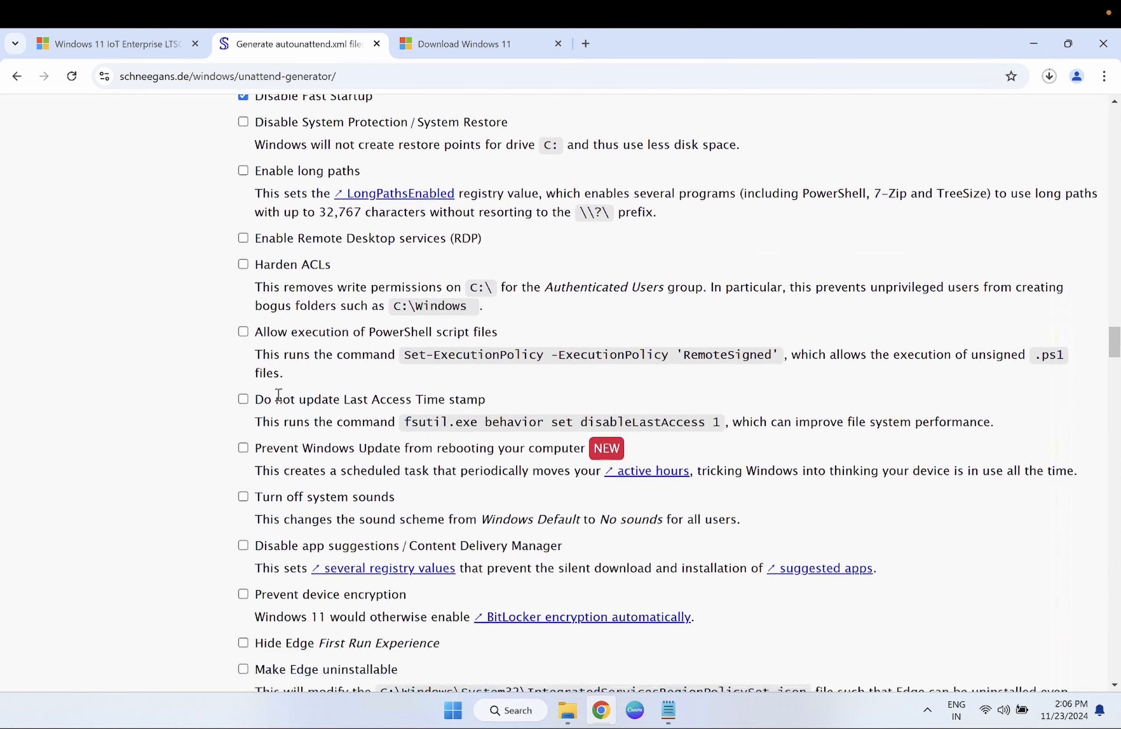
scroll(278, 395, down, 1)
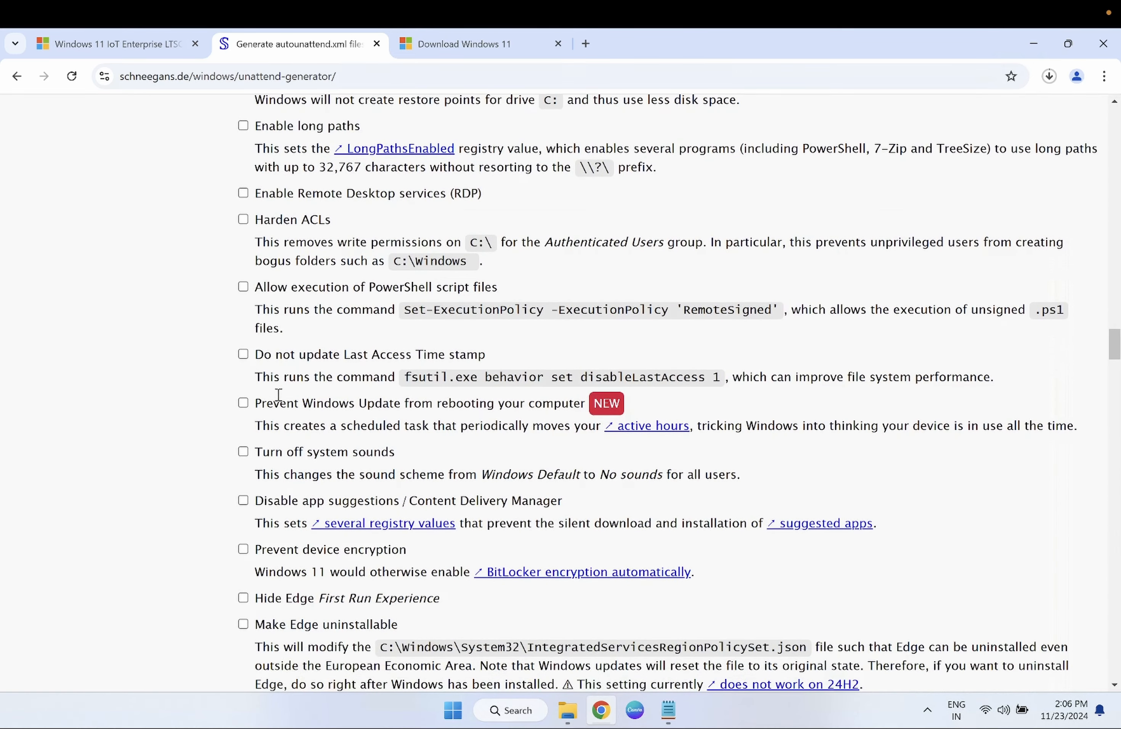
scroll(274, 415, down, 1)
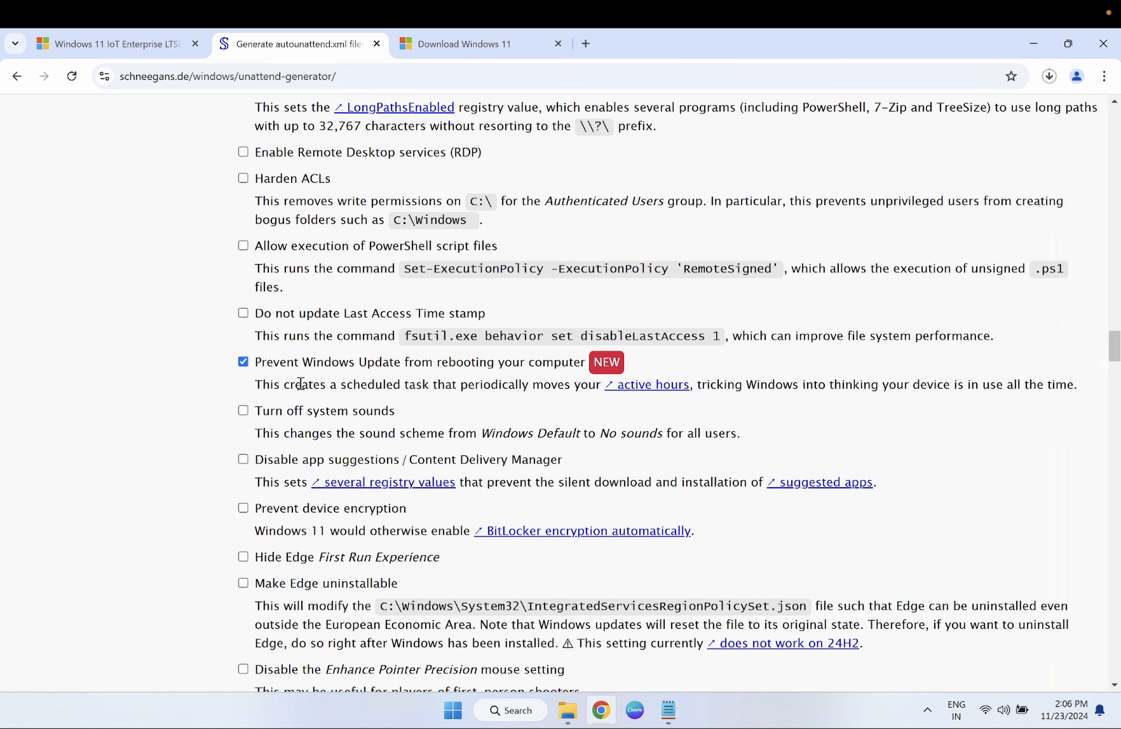
scroll(301, 384, down, 1)
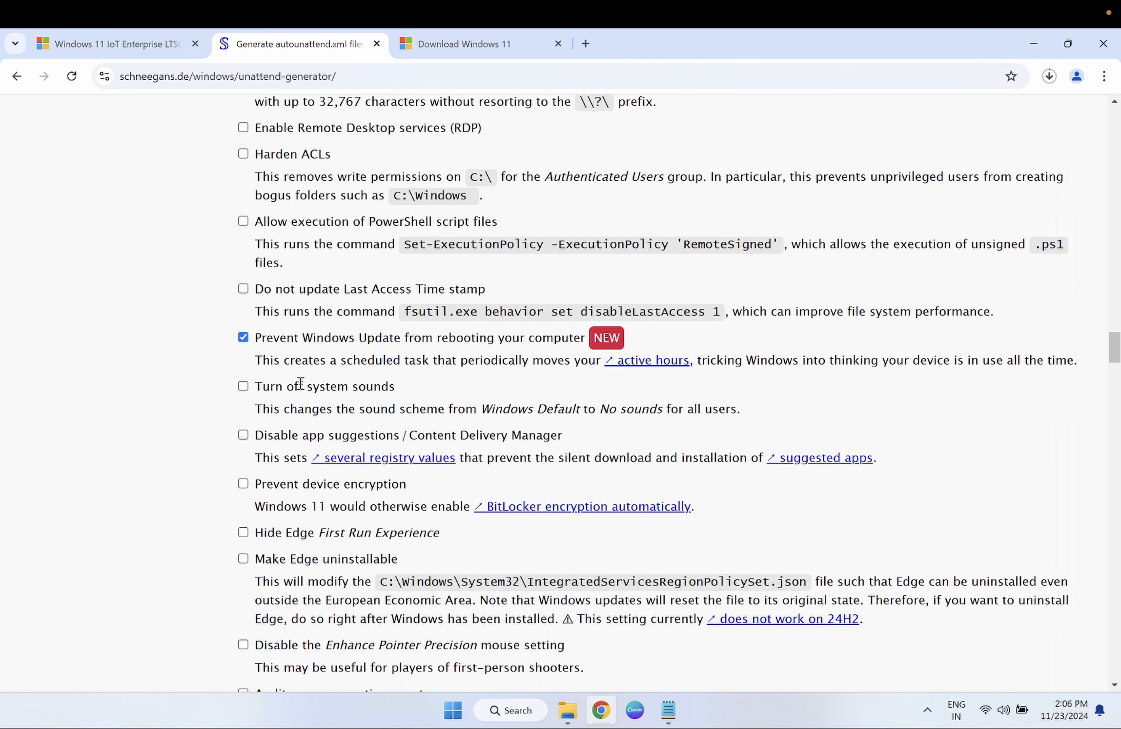
scroll(300, 384, down, 1)
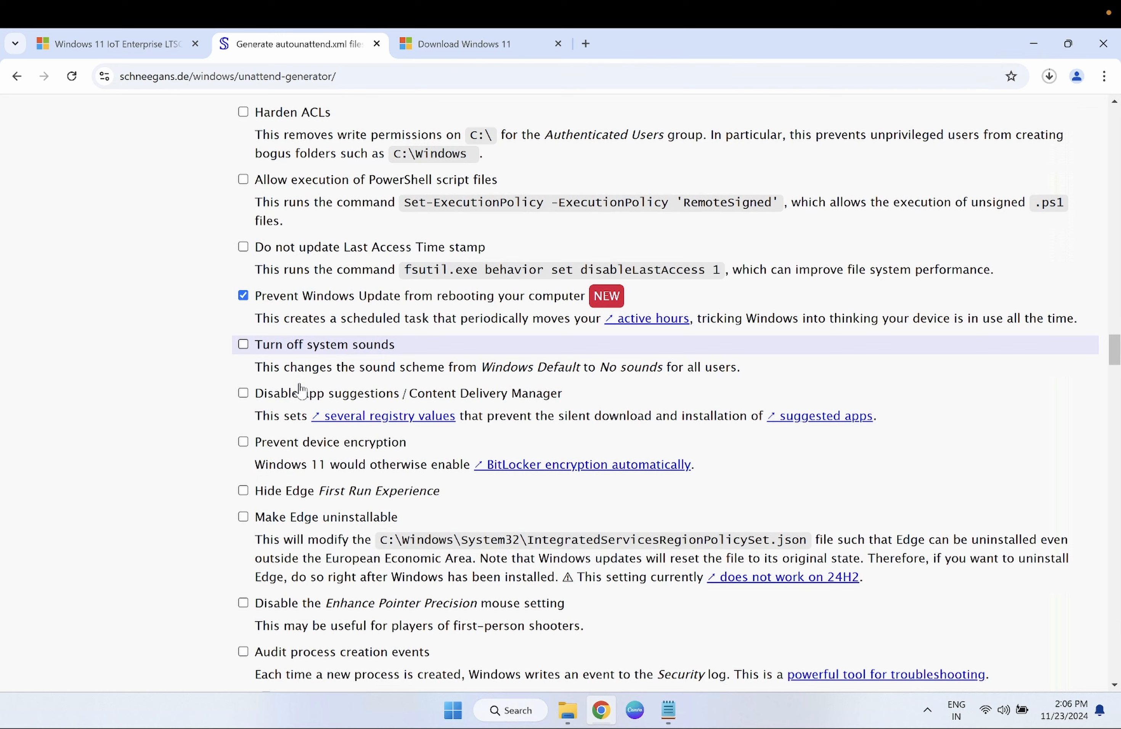
scroll(301, 389, down, 2)
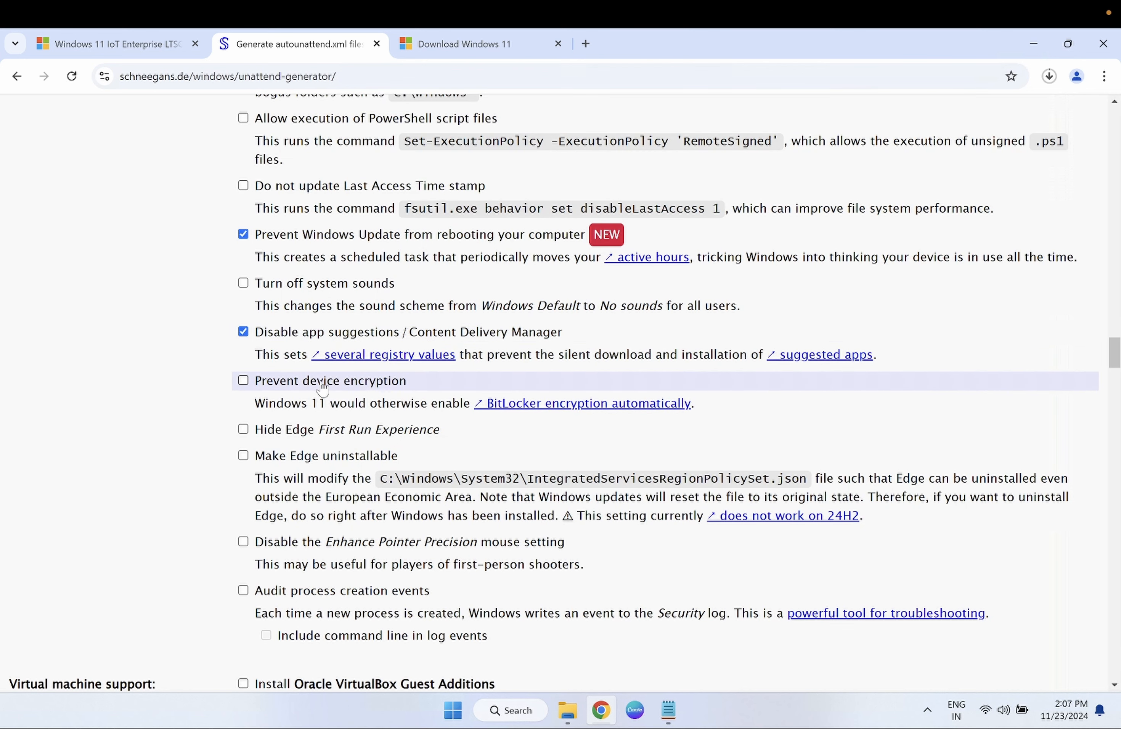
scroll(322, 386, down, 1)
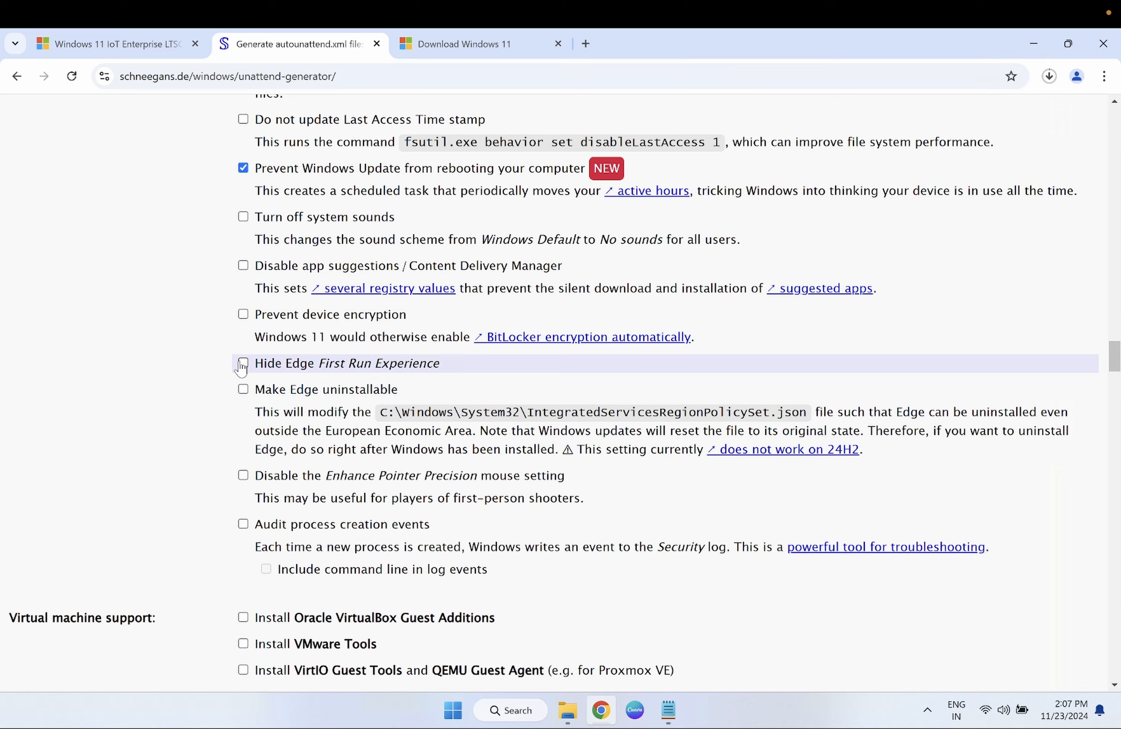
scroll(241, 368, down, 2)
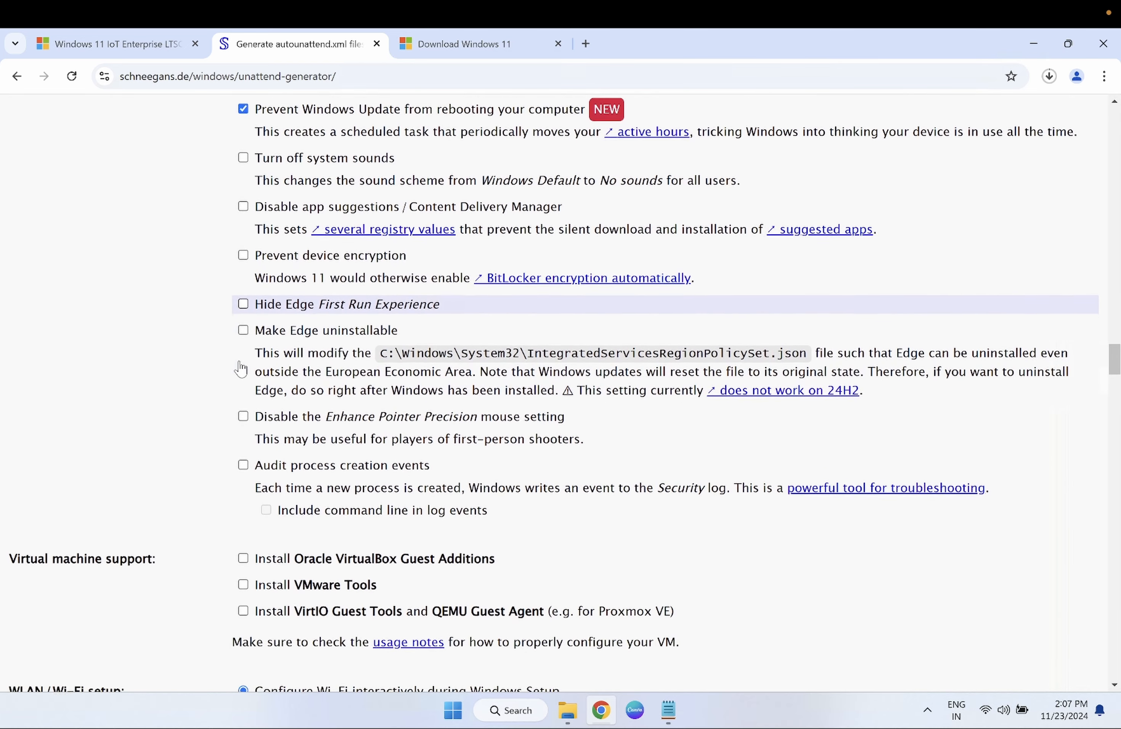
scroll(242, 369, down, 1)
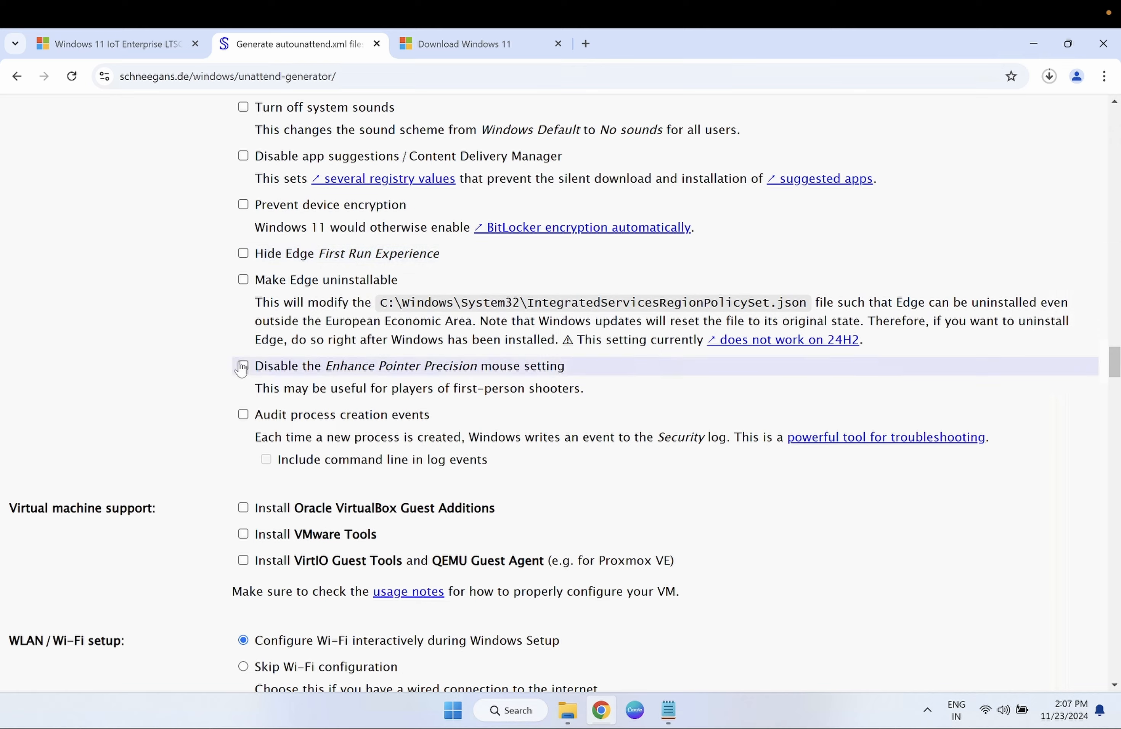
scroll(241, 368, down, 1)
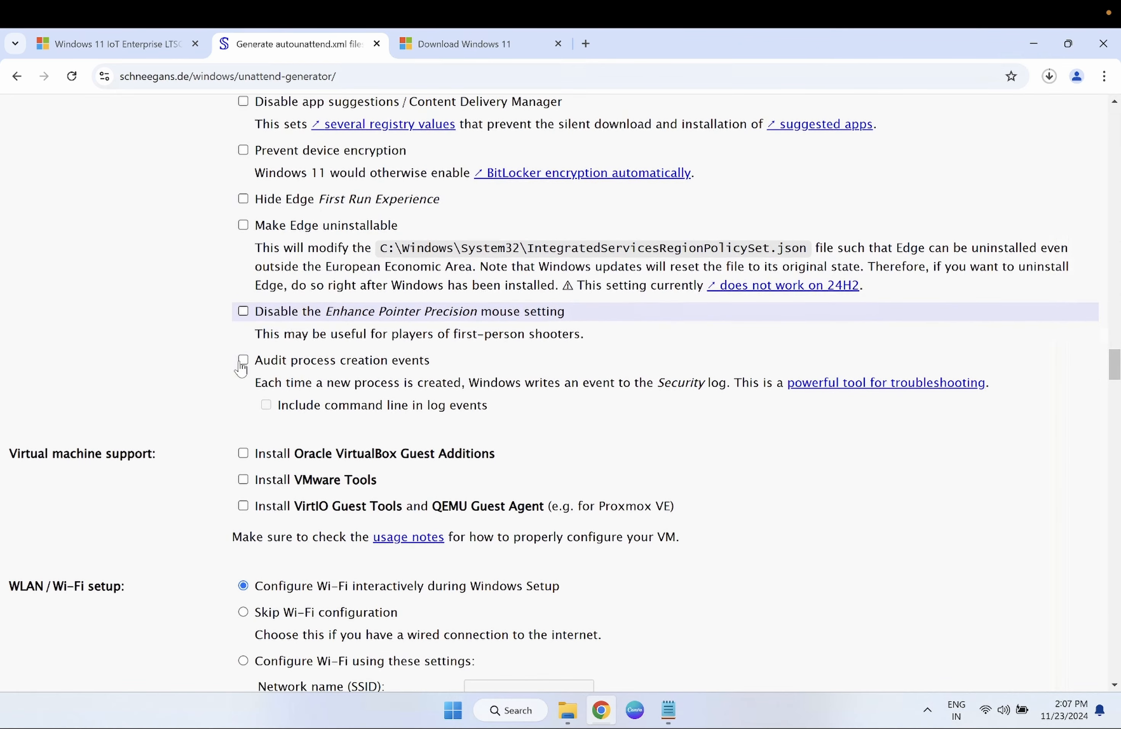
scroll(242, 368, down, 1)
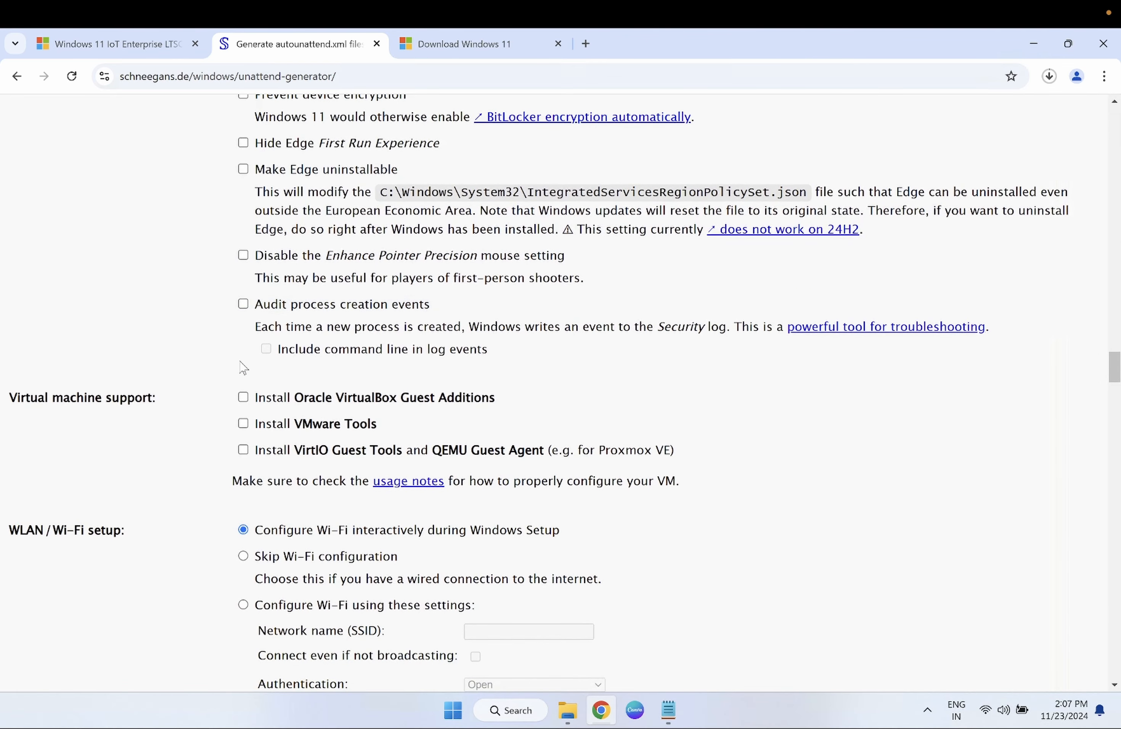
scroll(243, 367, down, 1)
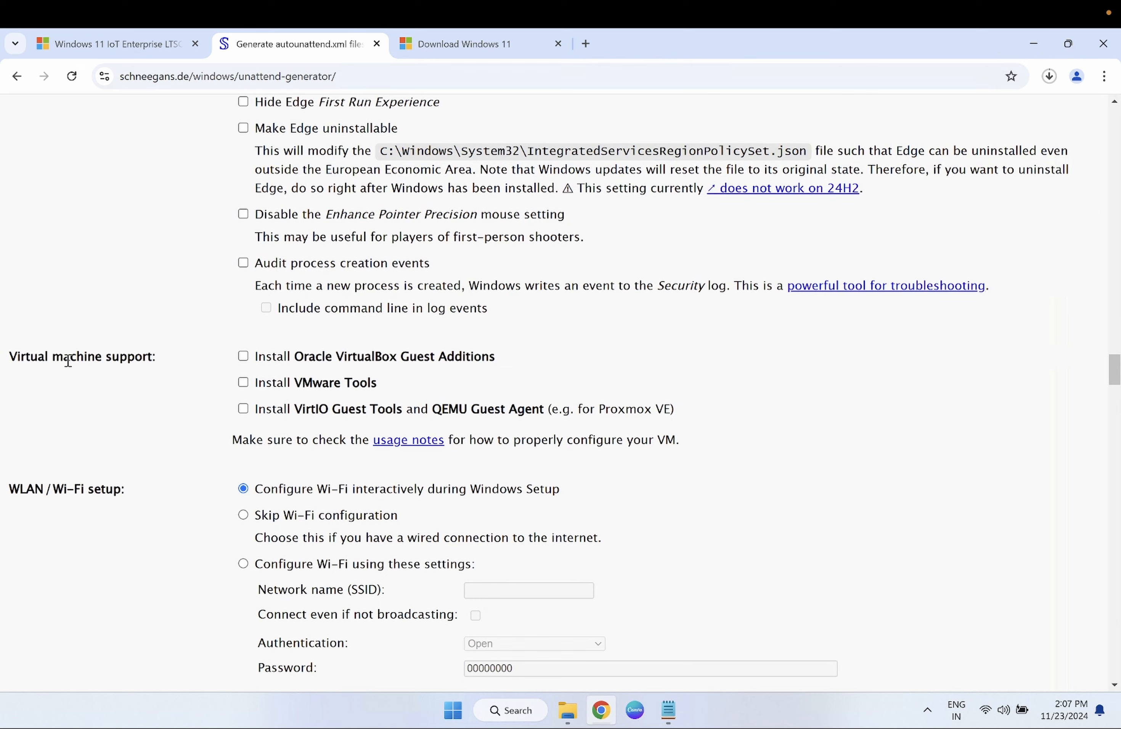
- Scroll past Virtual machine support to the Wi-Fi setup and Express settings sections
drag(68, 360, 143, 361)
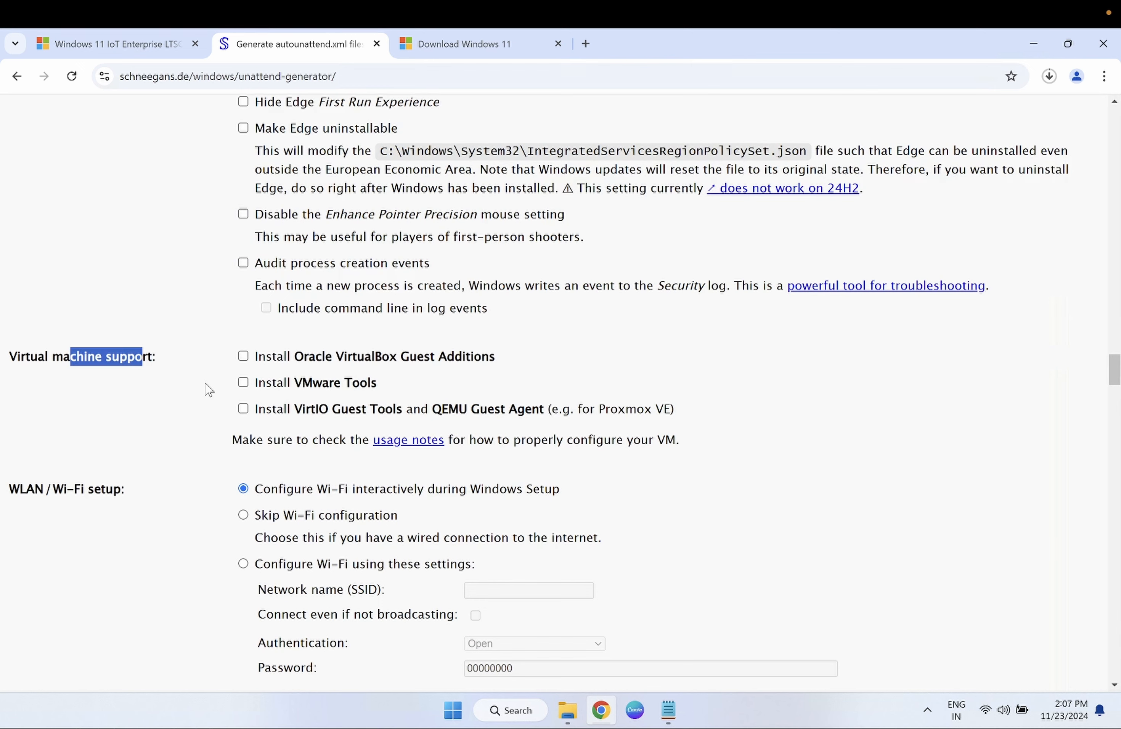
scroll(208, 389, down, 2)
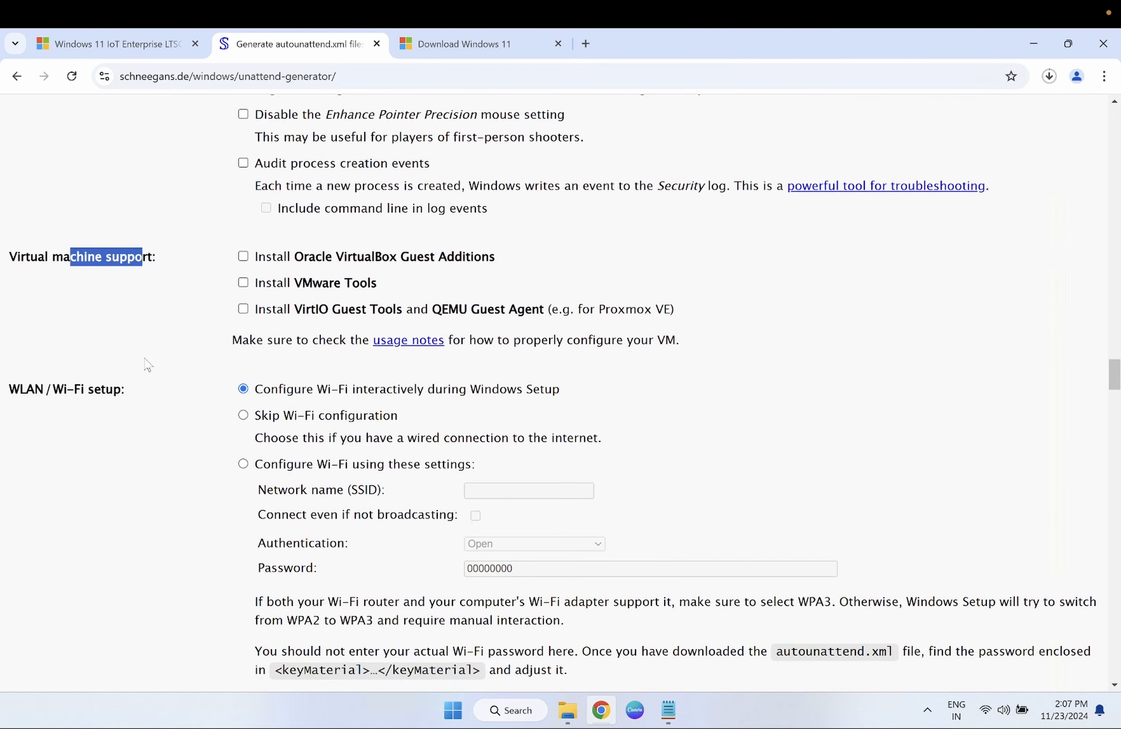
click(164, 267)
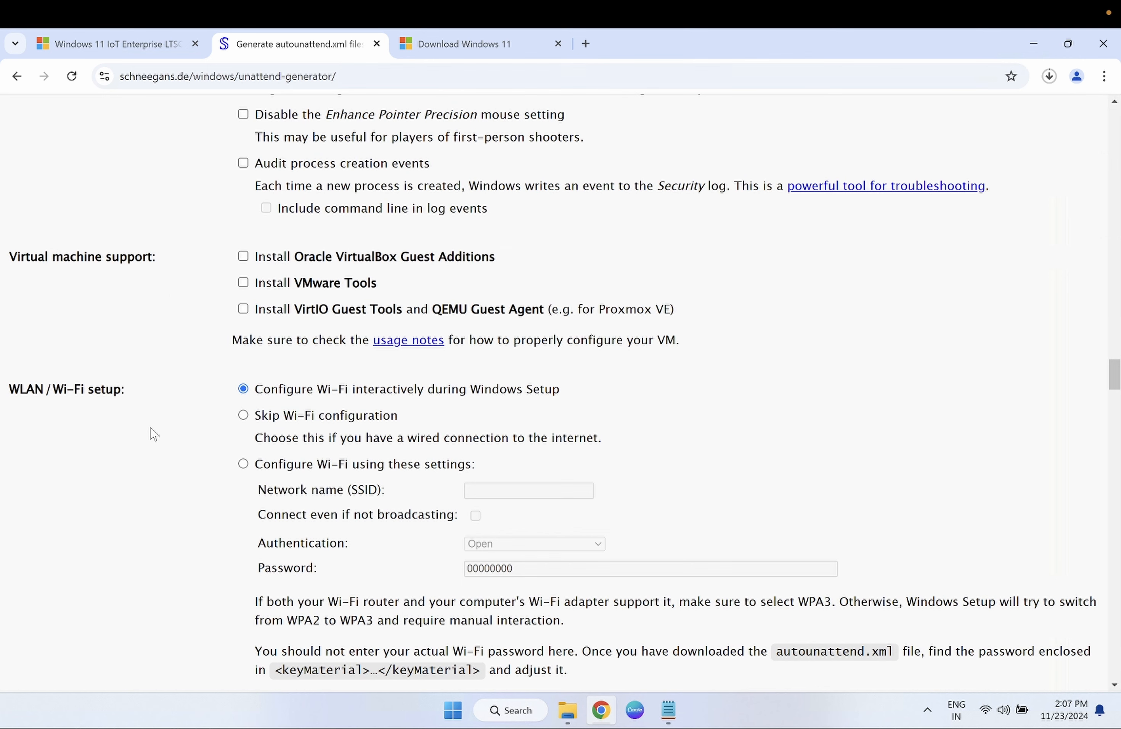
scroll(154, 433, down, 1)
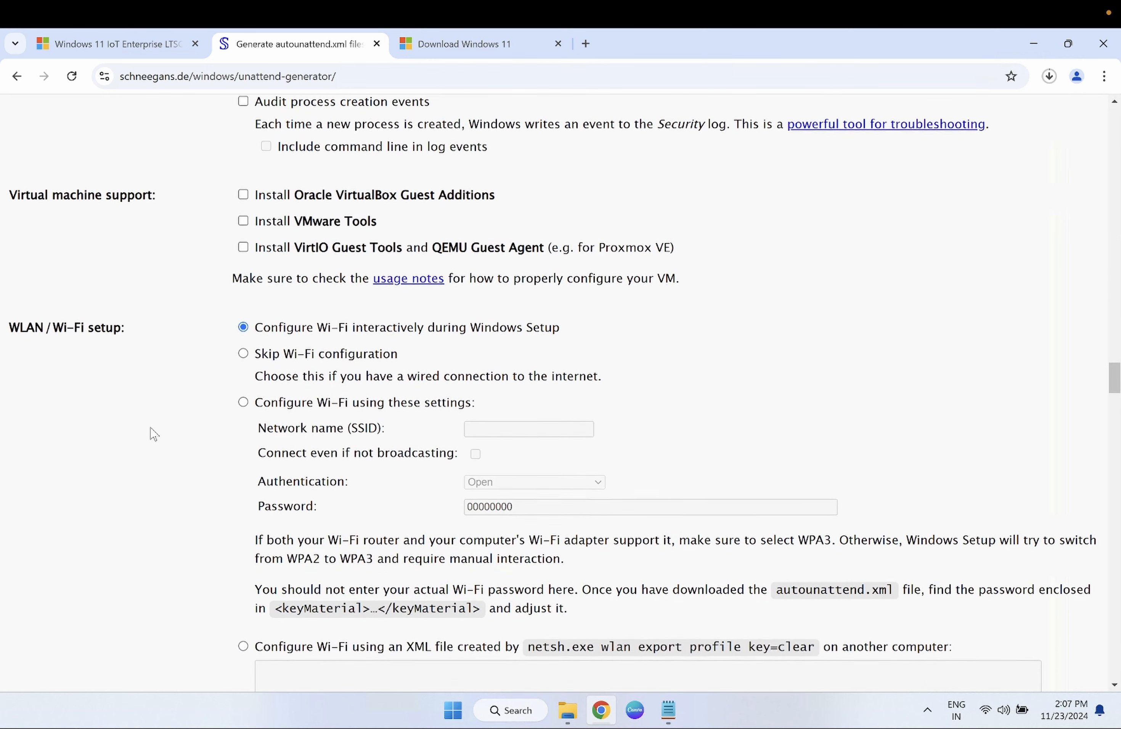
scroll(154, 433, down, 2)
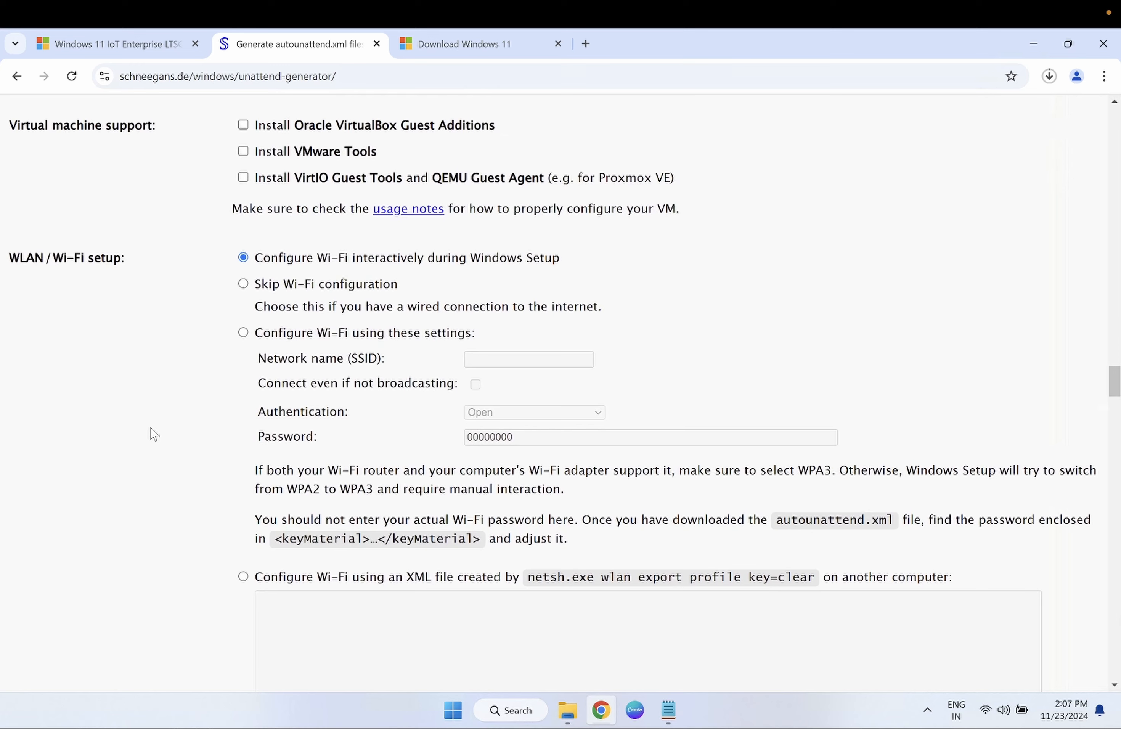
scroll(154, 433, down, 1)
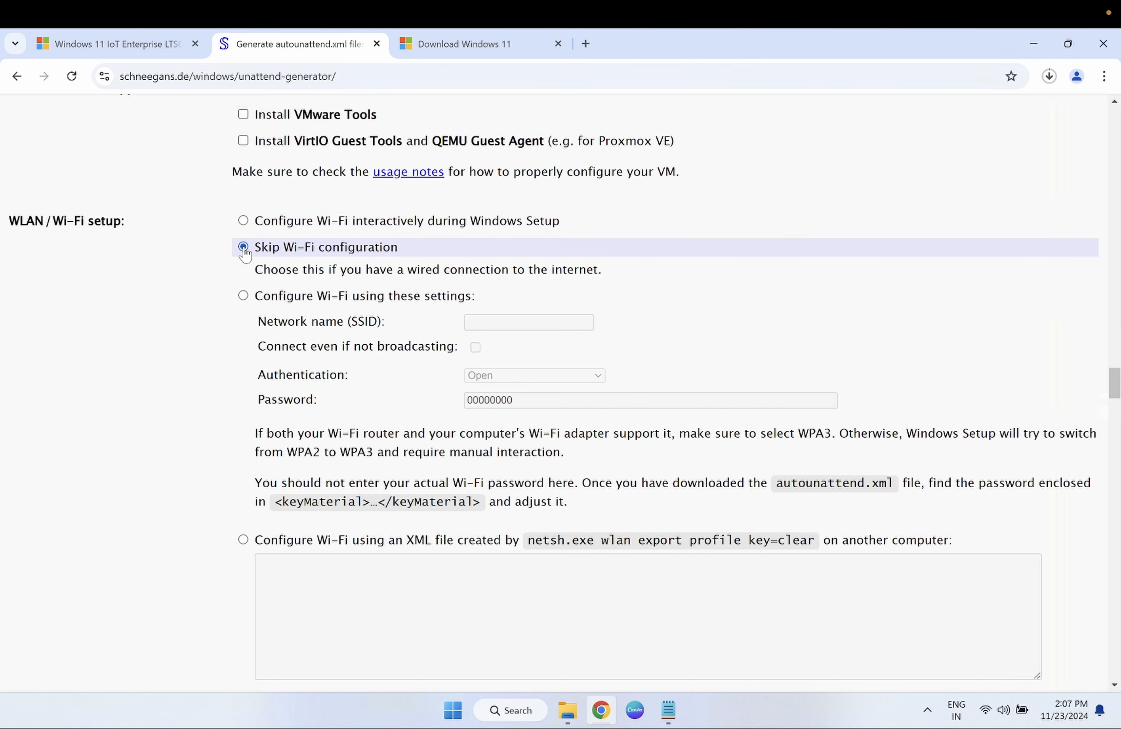
scroll(253, 355, down, 2)
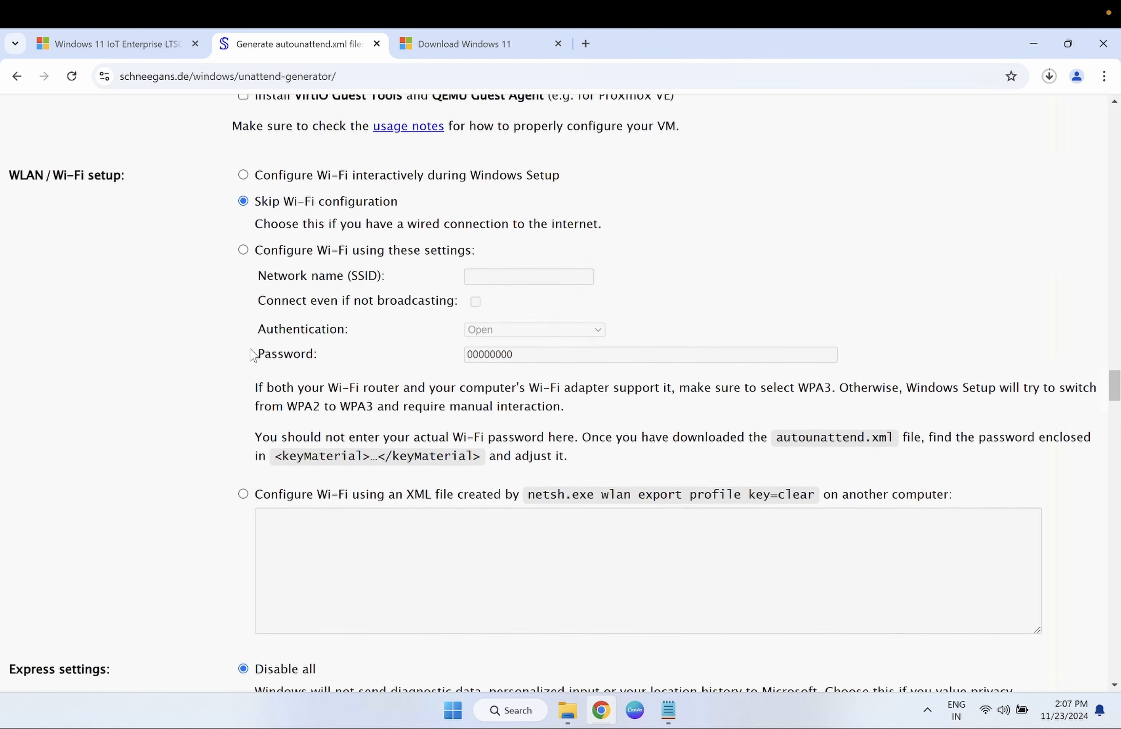
scroll(253, 355, down, 2)
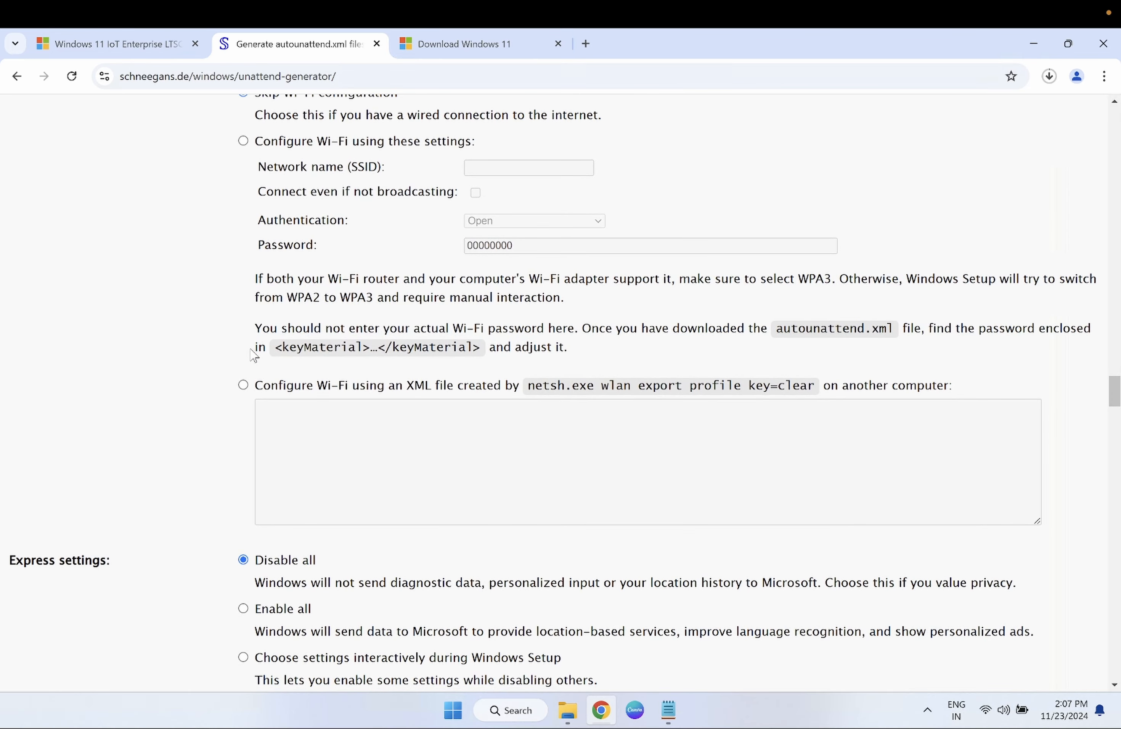
scroll(253, 354, down, 1)
scroll(253, 355, down, 1)
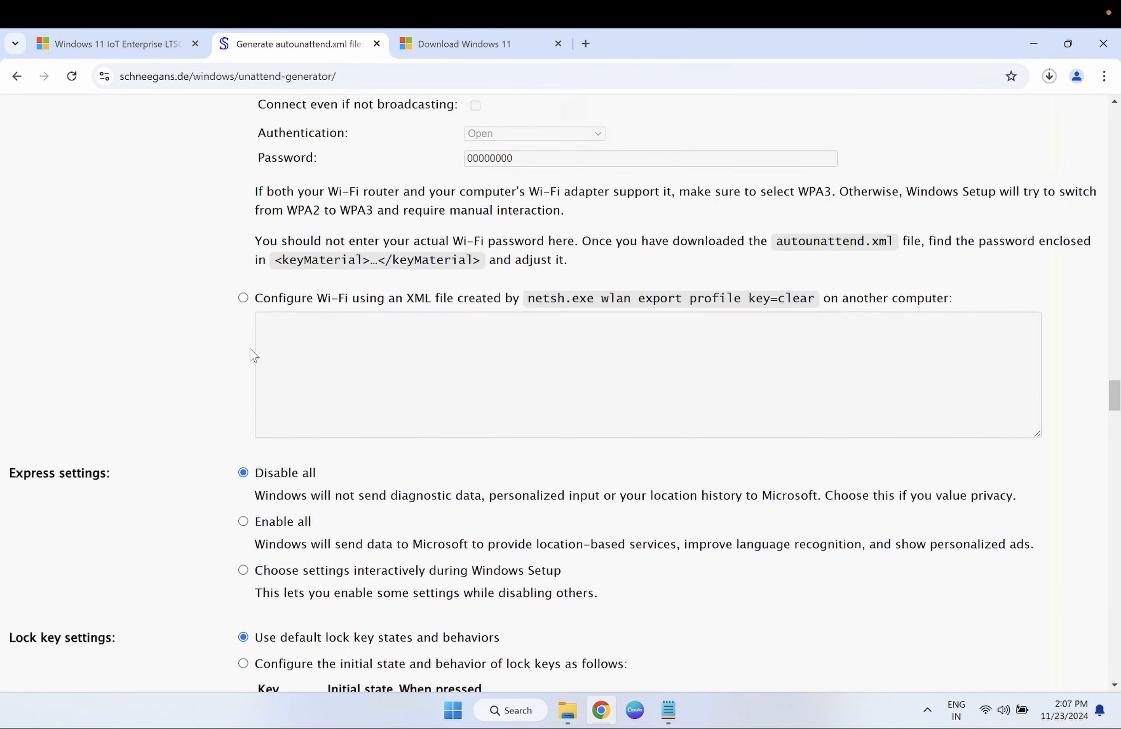
scroll(253, 355, down, 3)
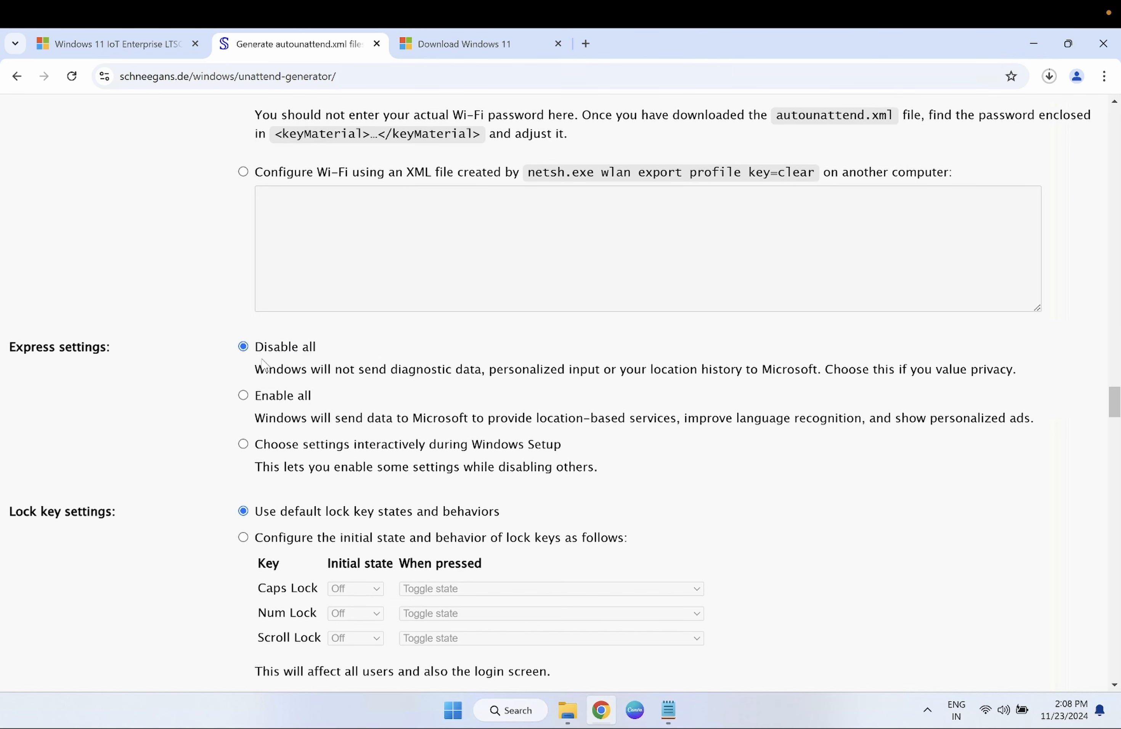
scroll(263, 364, down, 2)
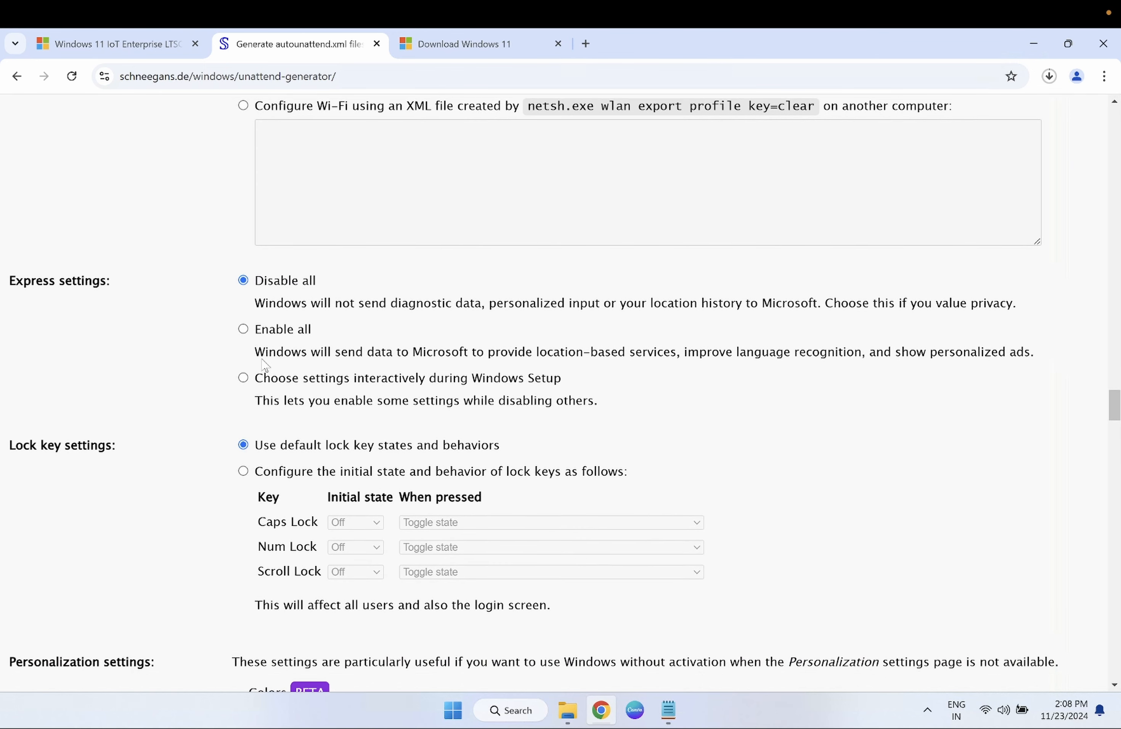
scroll(262, 364, down, 1)
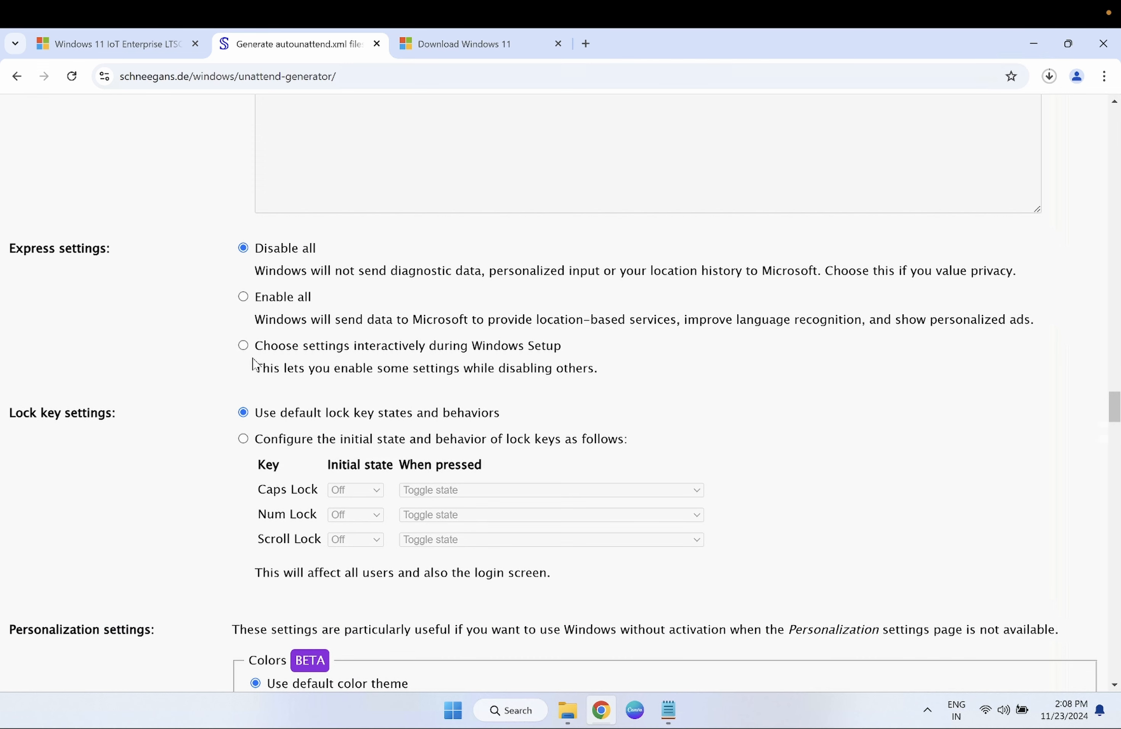
scroll(253, 364, down, 2)
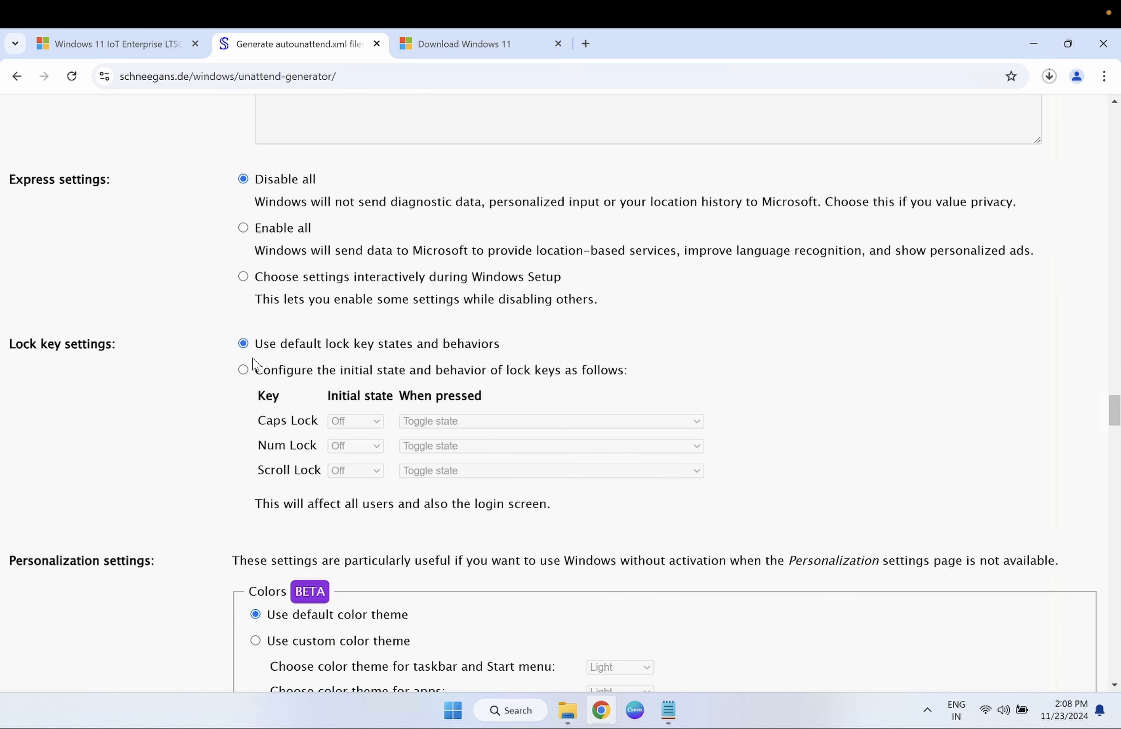
scroll(253, 365, down, 1)
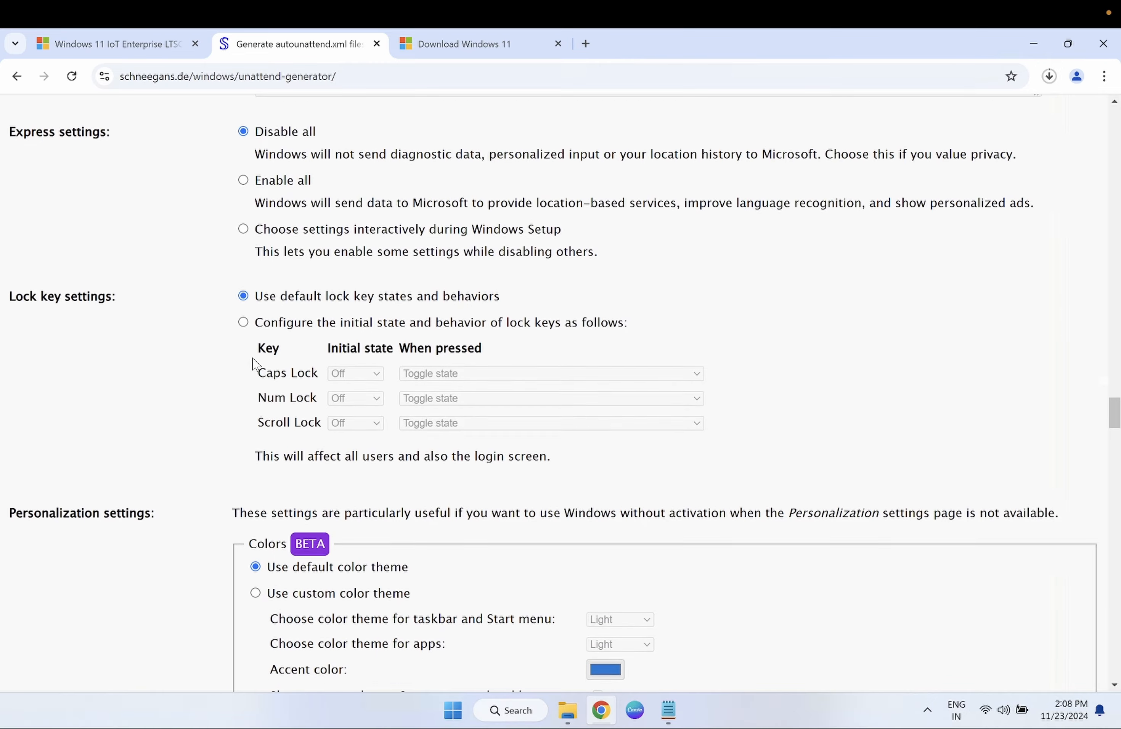
scroll(253, 364, down, 2)
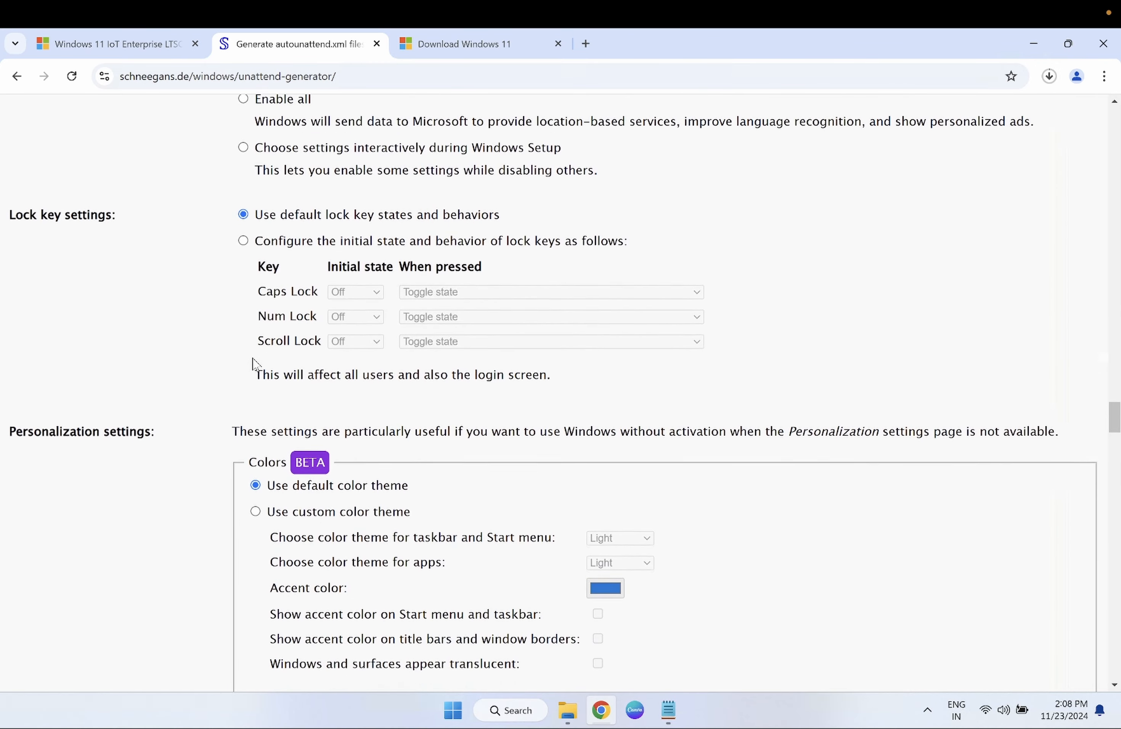
scroll(253, 365, down, 2)
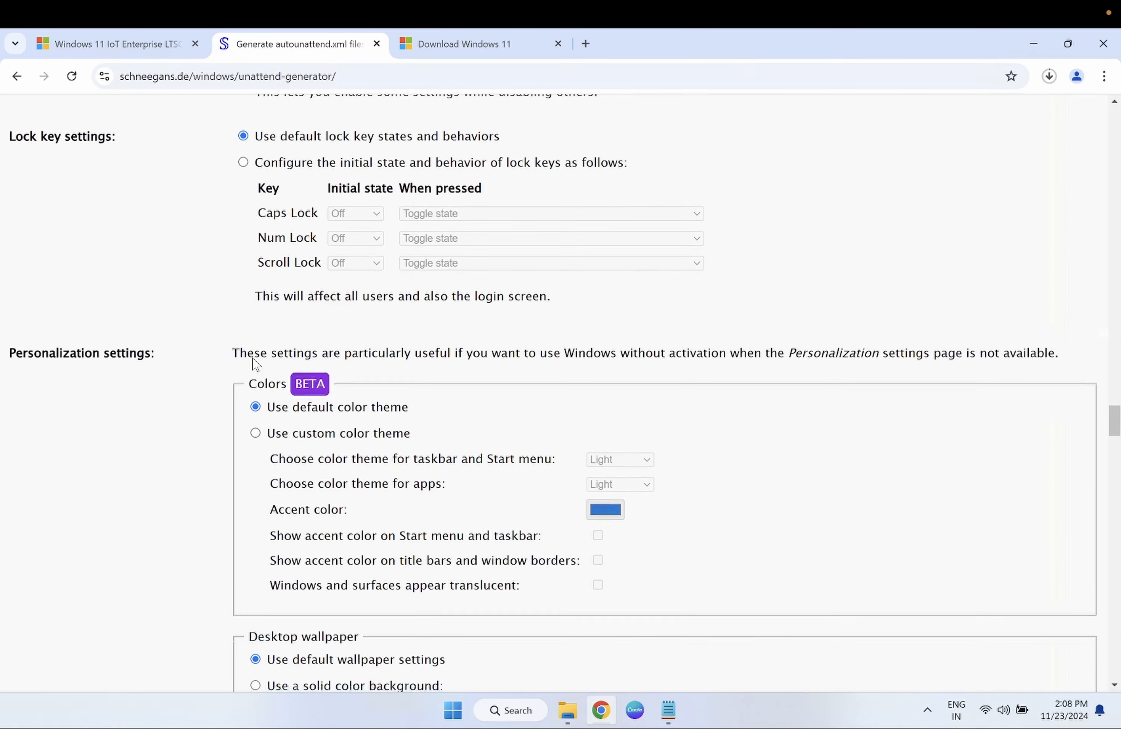
scroll(253, 364, down, 1)
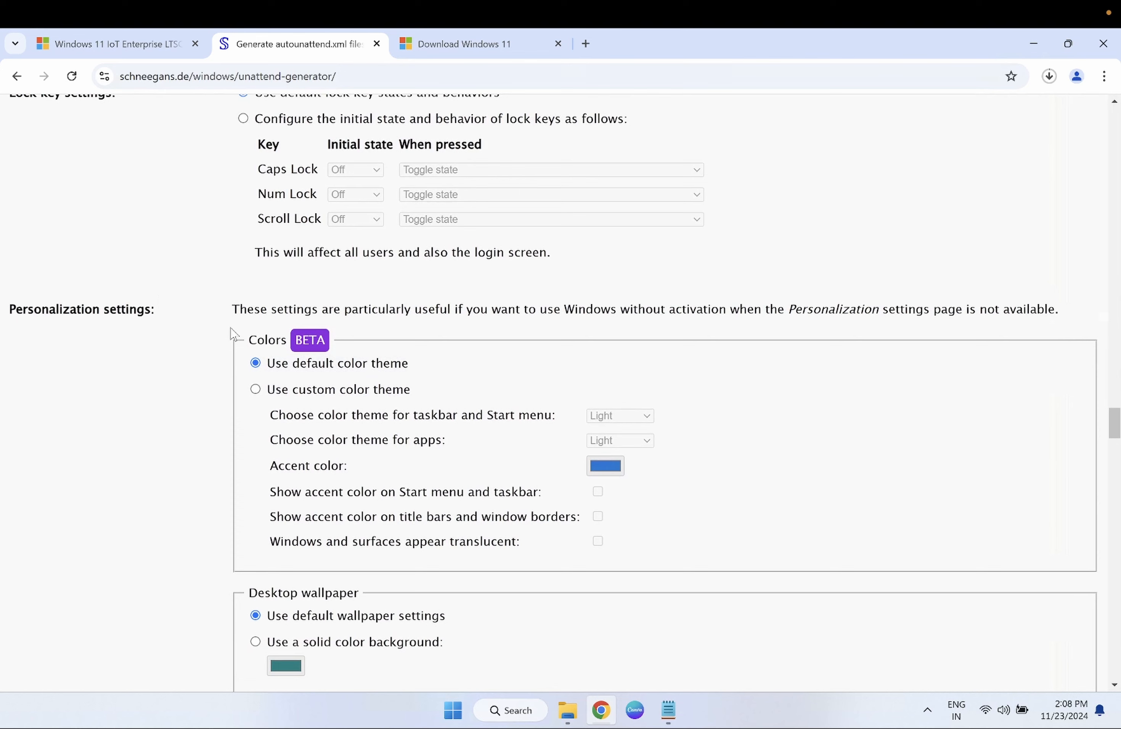
scroll(280, 431, down, 3)
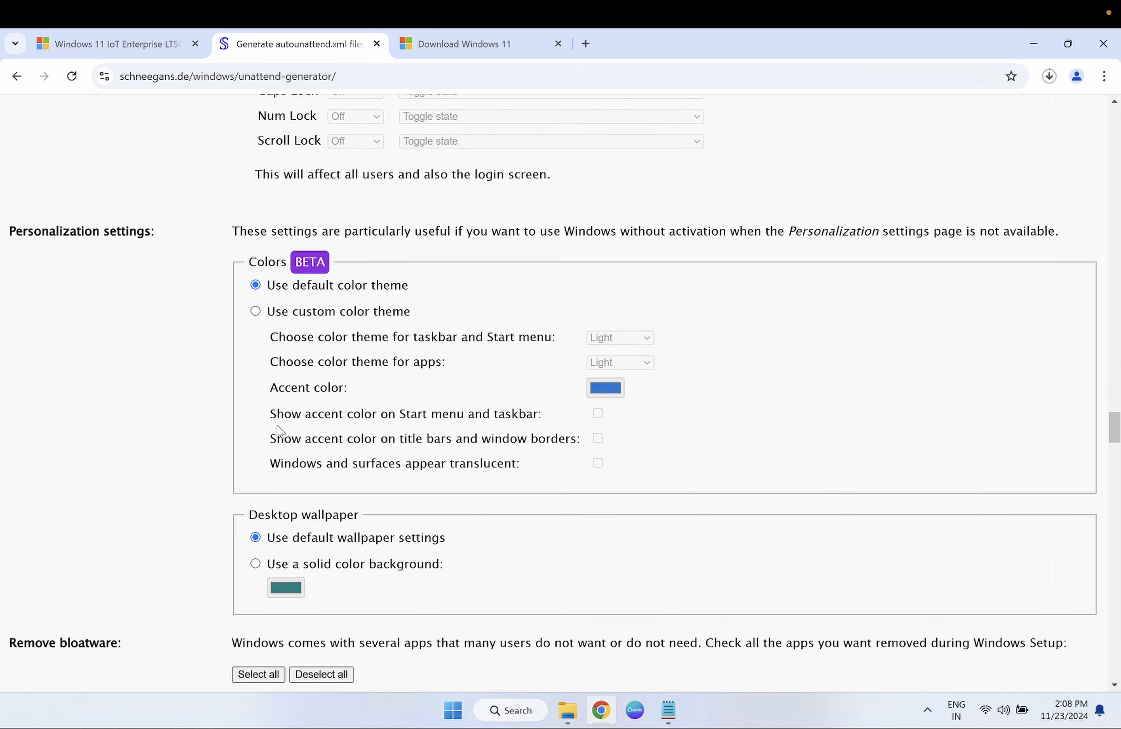
scroll(279, 431, down, 4)
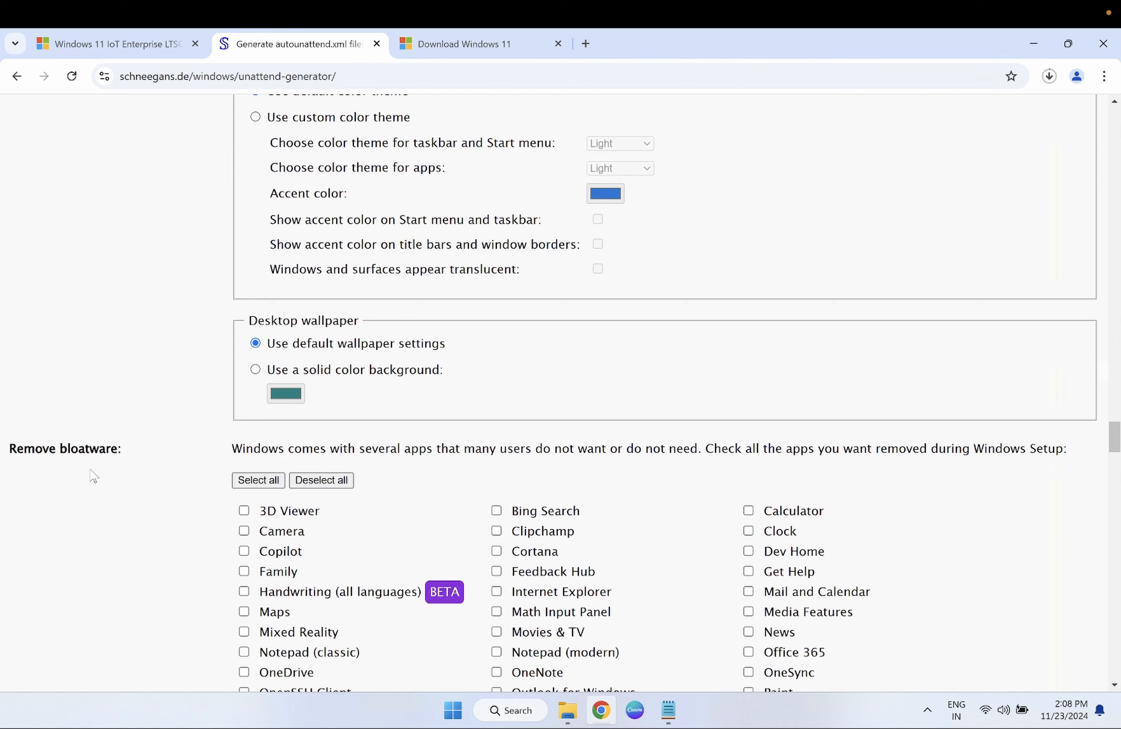
- Tick Copilot, Maps, OneDrive, OpenSSH Client, Skype, Teams and Xbox Apps under Remove bloatware
drag(113, 451, 16, 452)
scroll(251, 492, down, 2)
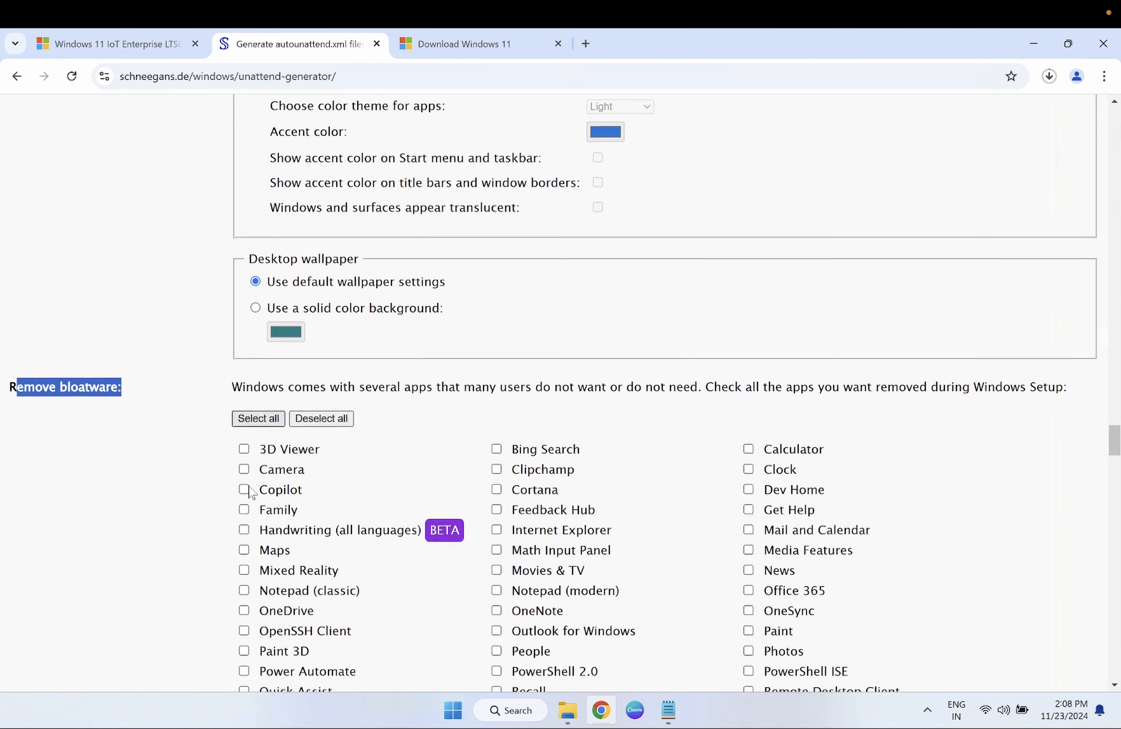
scroll(269, 462, down, 2)
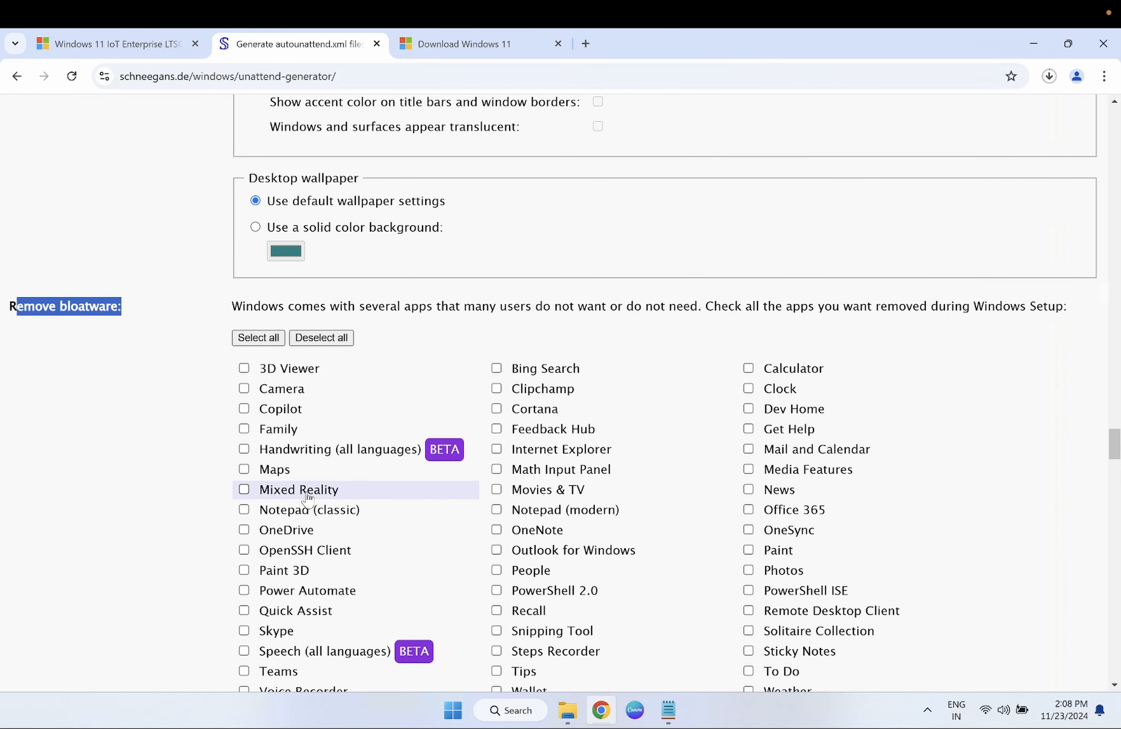
scroll(308, 498, down, 1)
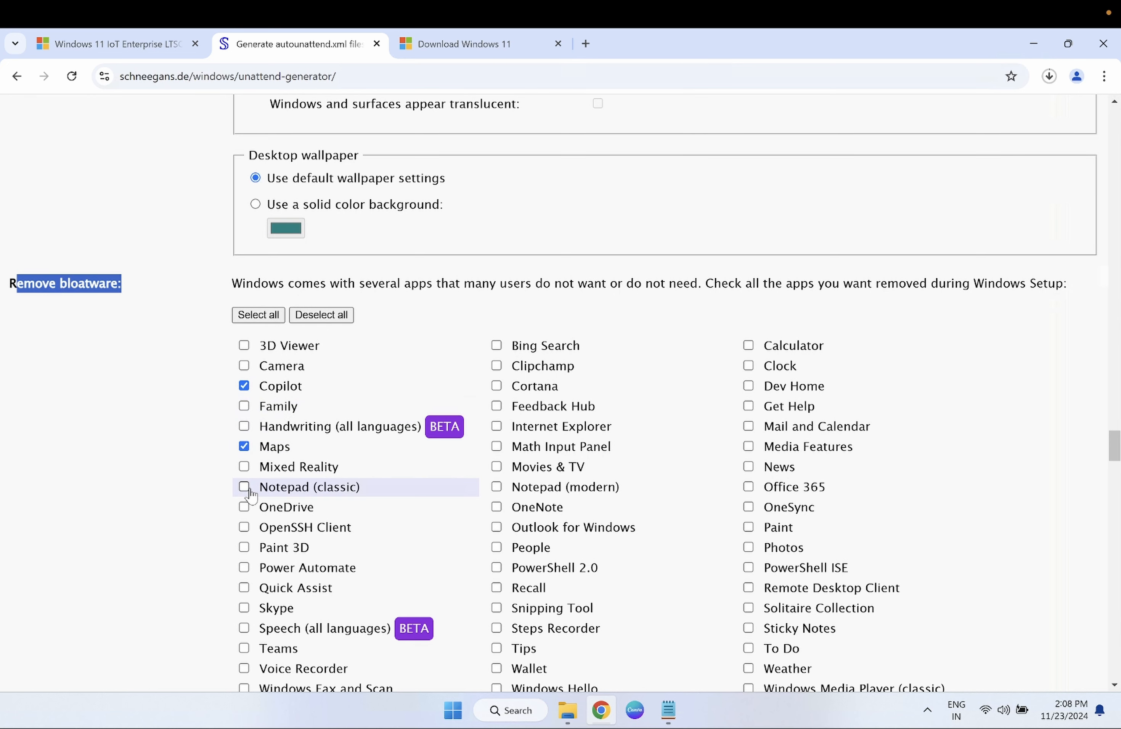
scroll(254, 495, down, 1)
click(244, 477)
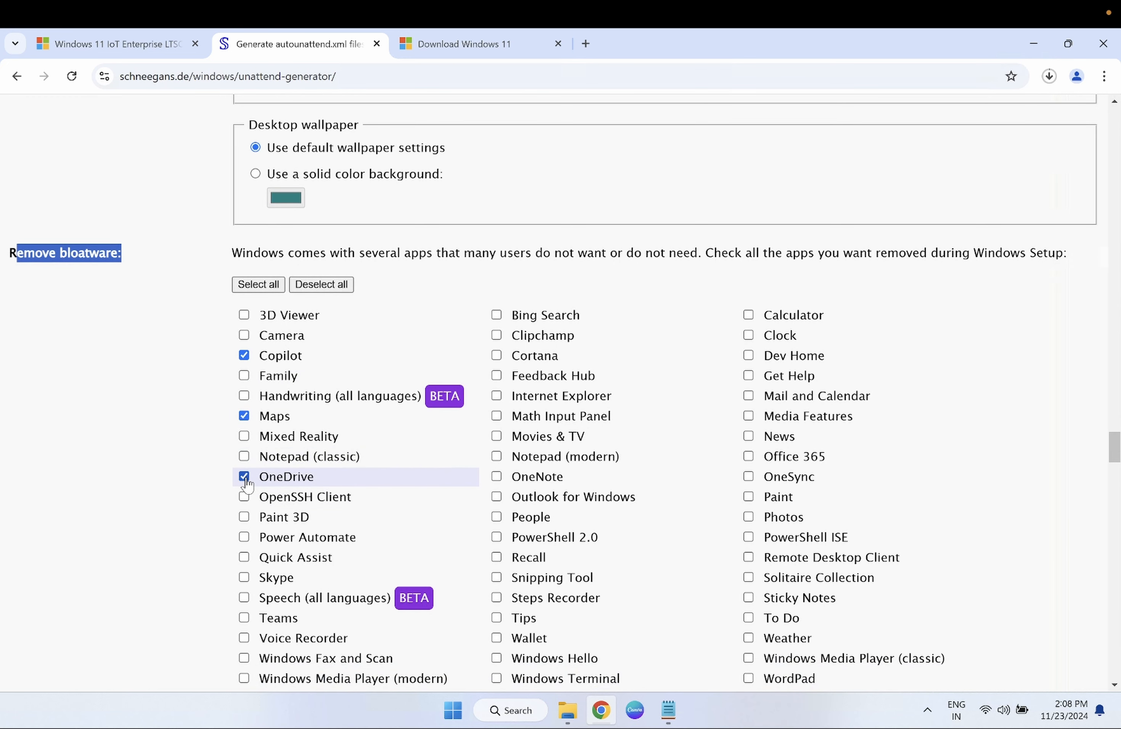
scroll(246, 525, down, 3)
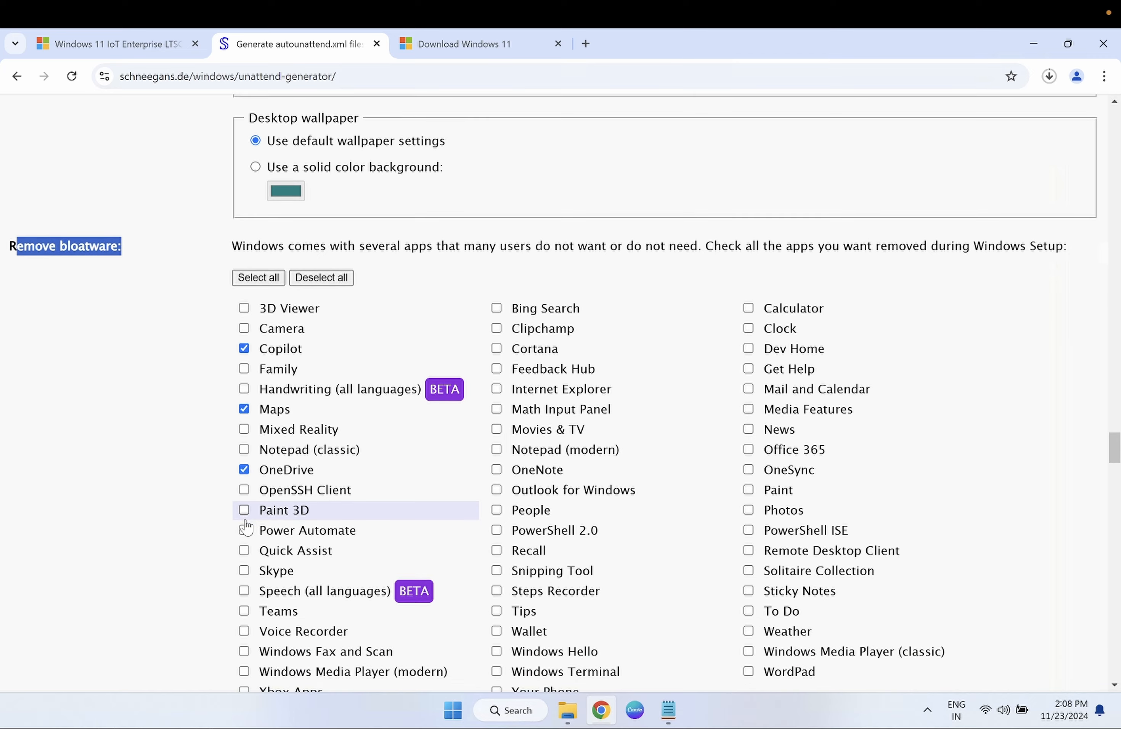
scroll(245, 526, down, 1)
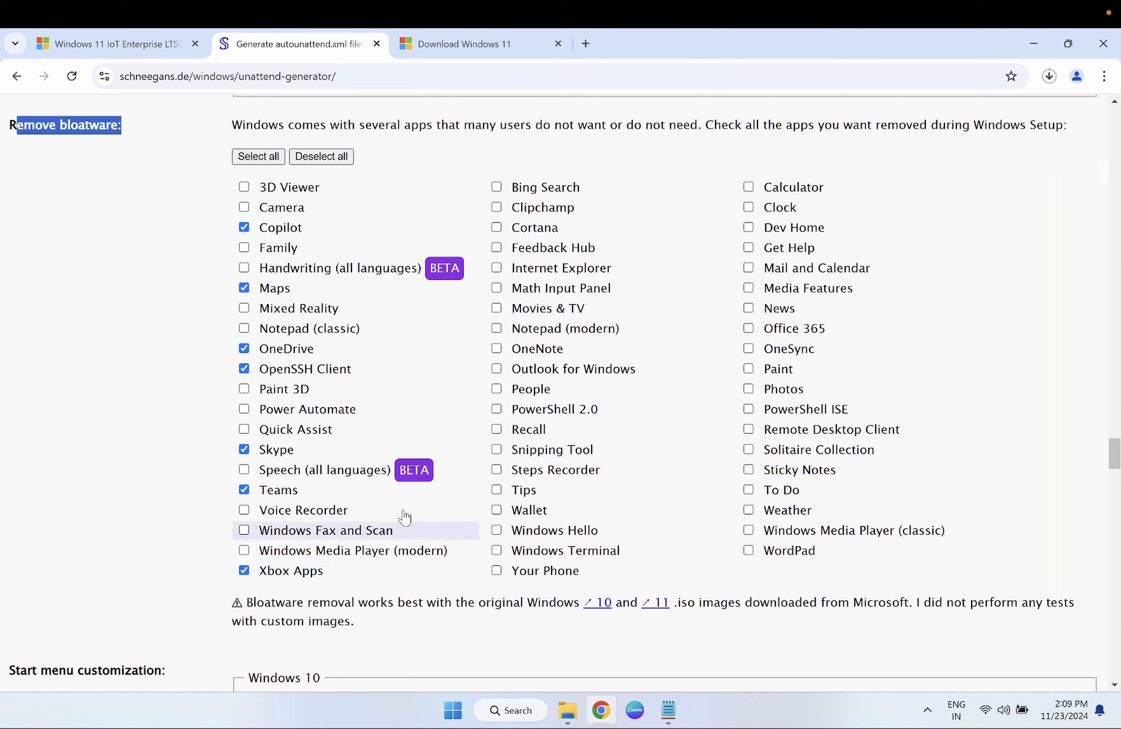
- Add Bing Search, Clipchamp, Cortana, Feedback Hub, Get Help, News and Office 365 to the removal checklist
scroll(421, 505, up, 1)
scroll(421, 505, up, 1)
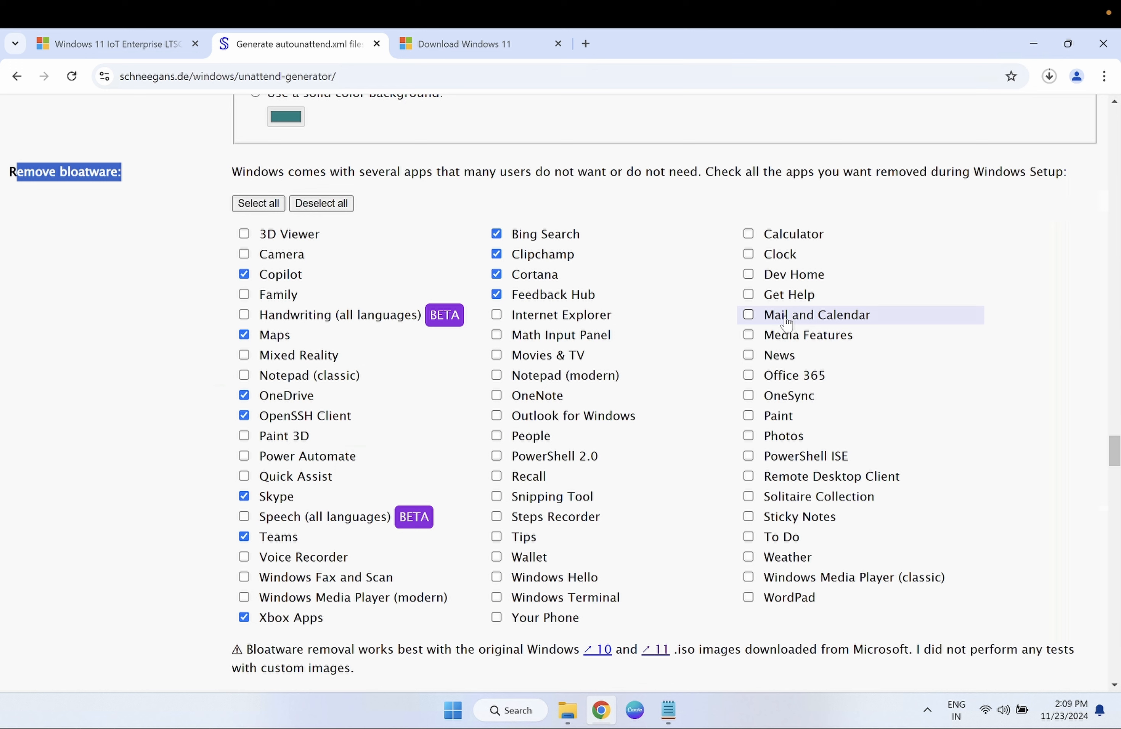
click(749, 296)
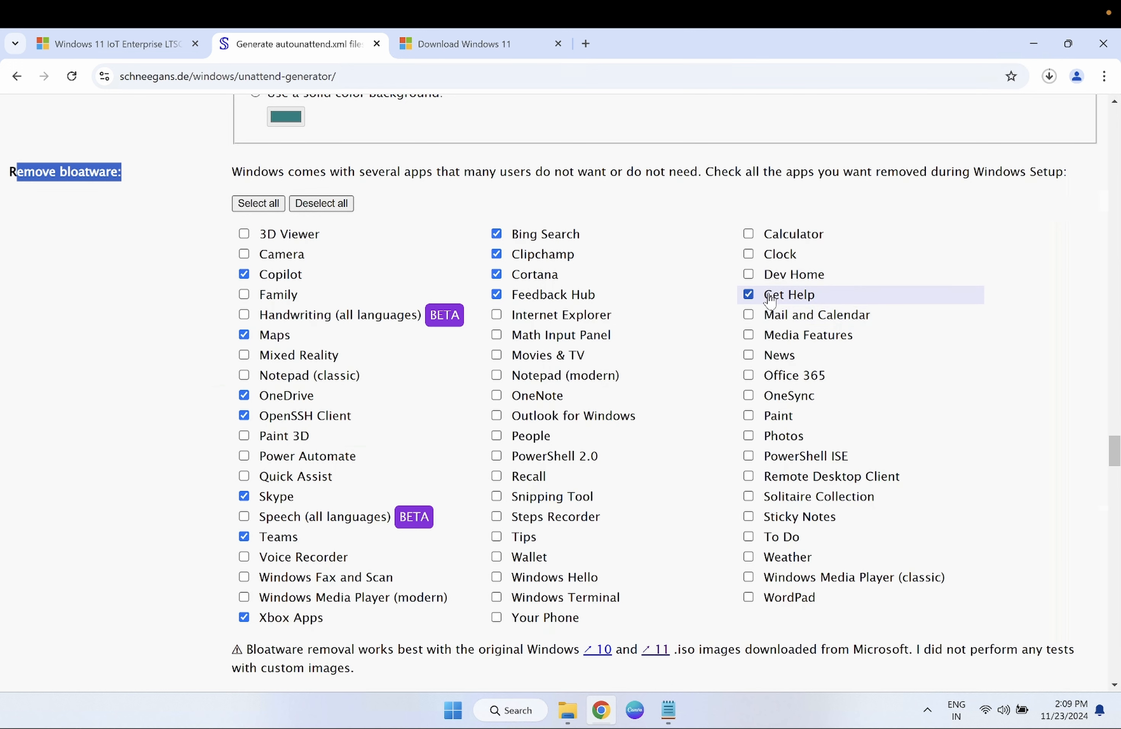
scroll(768, 325, down, 1)
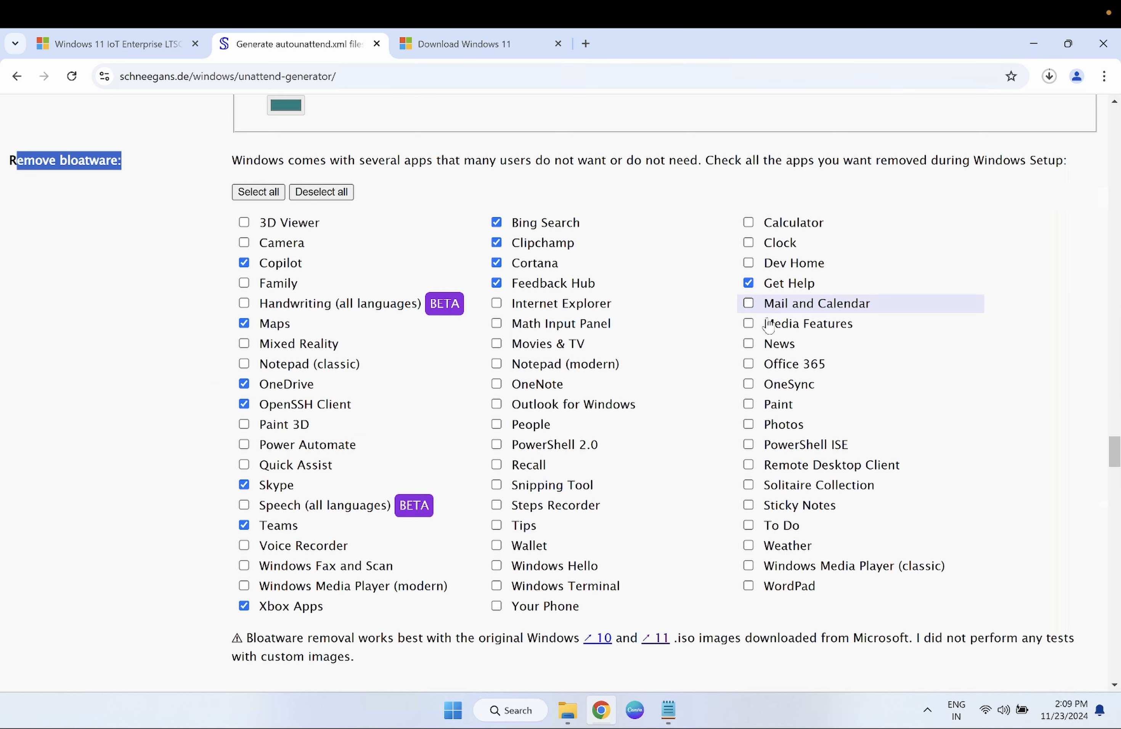
click(748, 344)
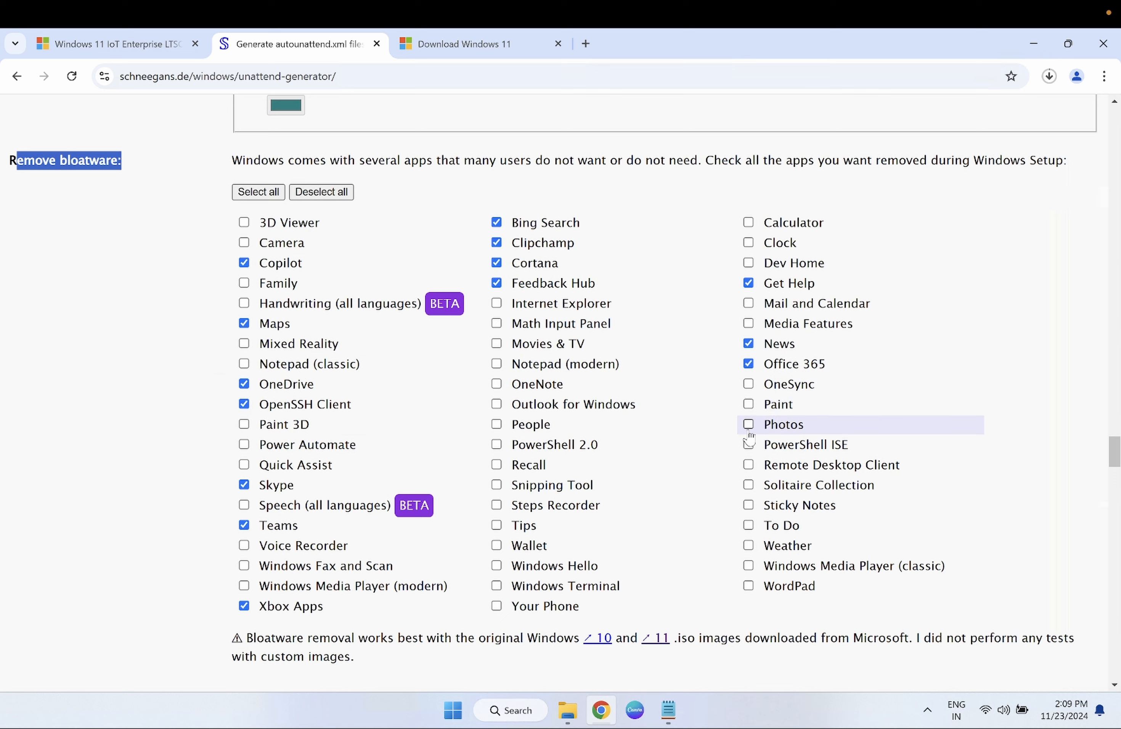
scroll(661, 555, down, 1)
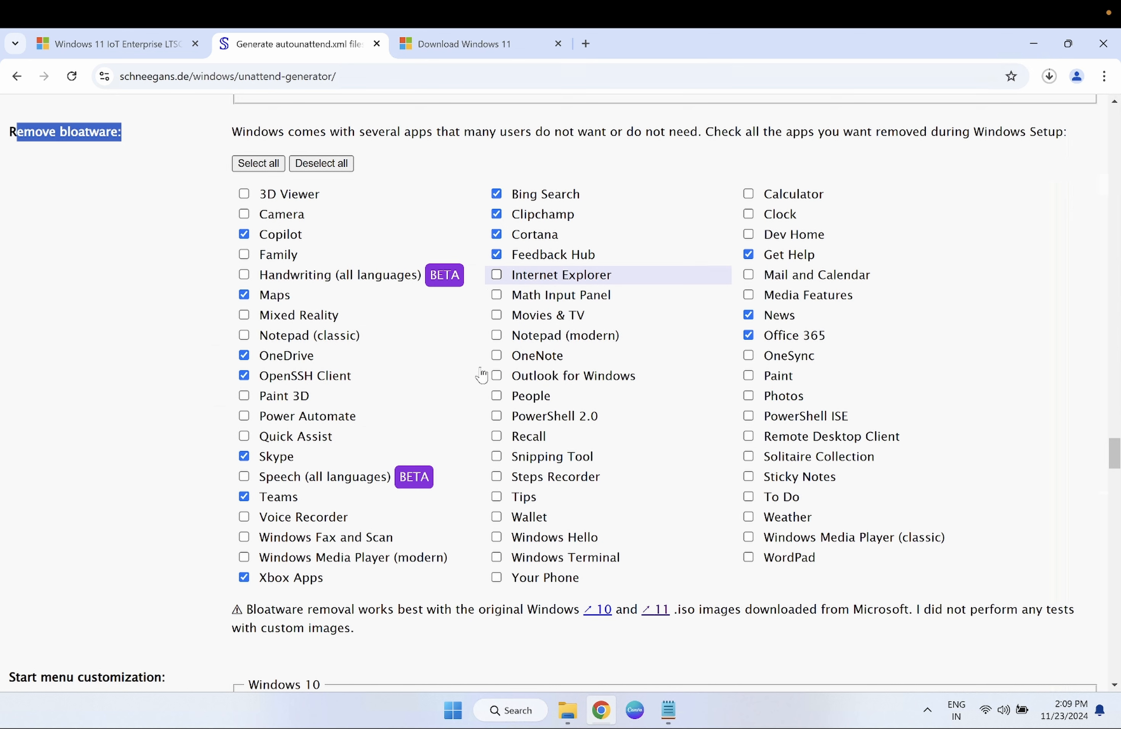
scroll(345, 262, up, 1)
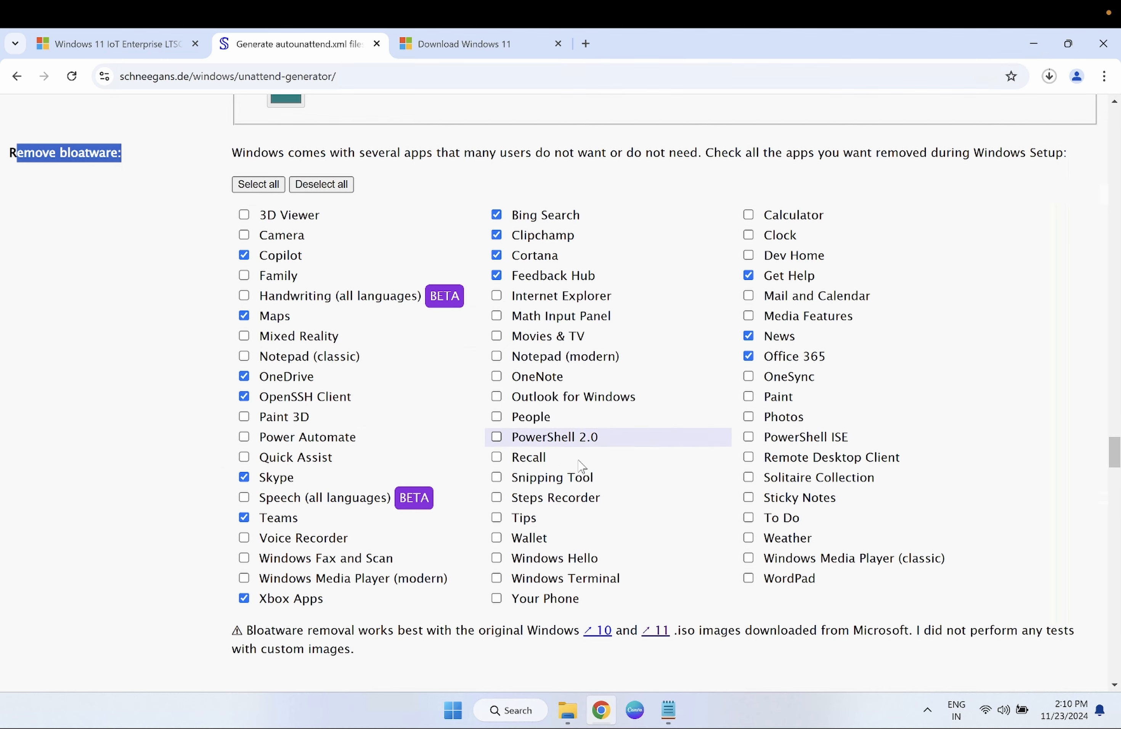
scroll(734, 488, down, 3)
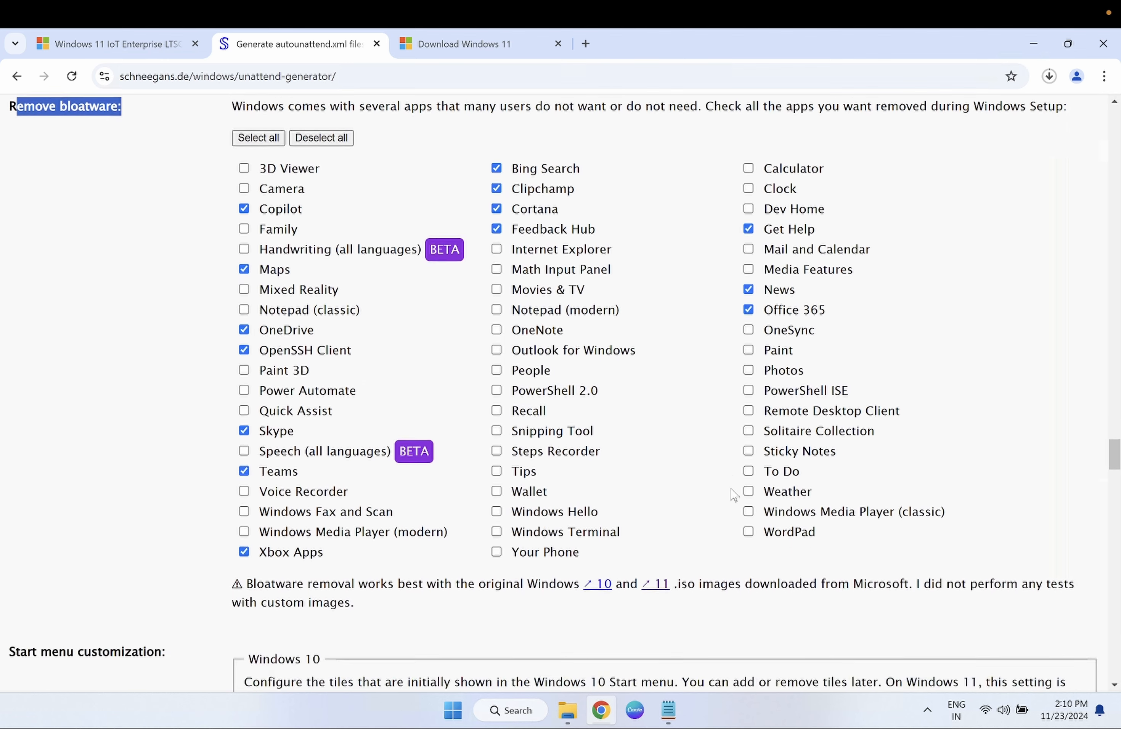
scroll(734, 495, down, 1)
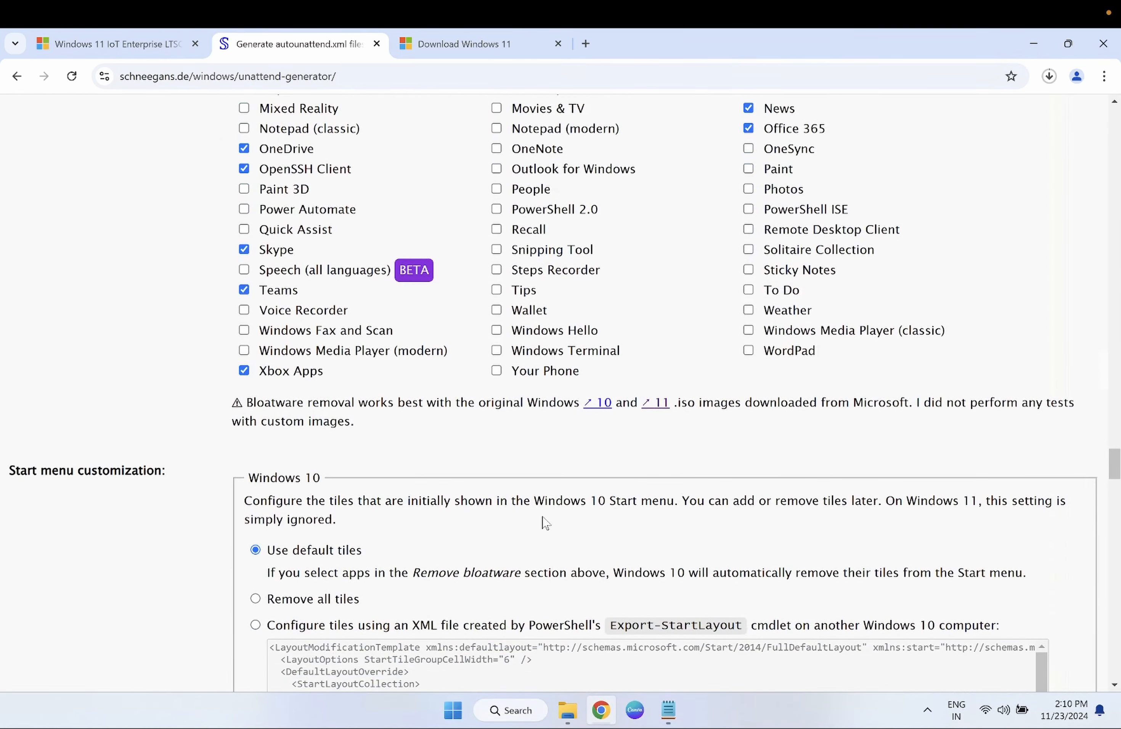
scroll(544, 523, down, 5)
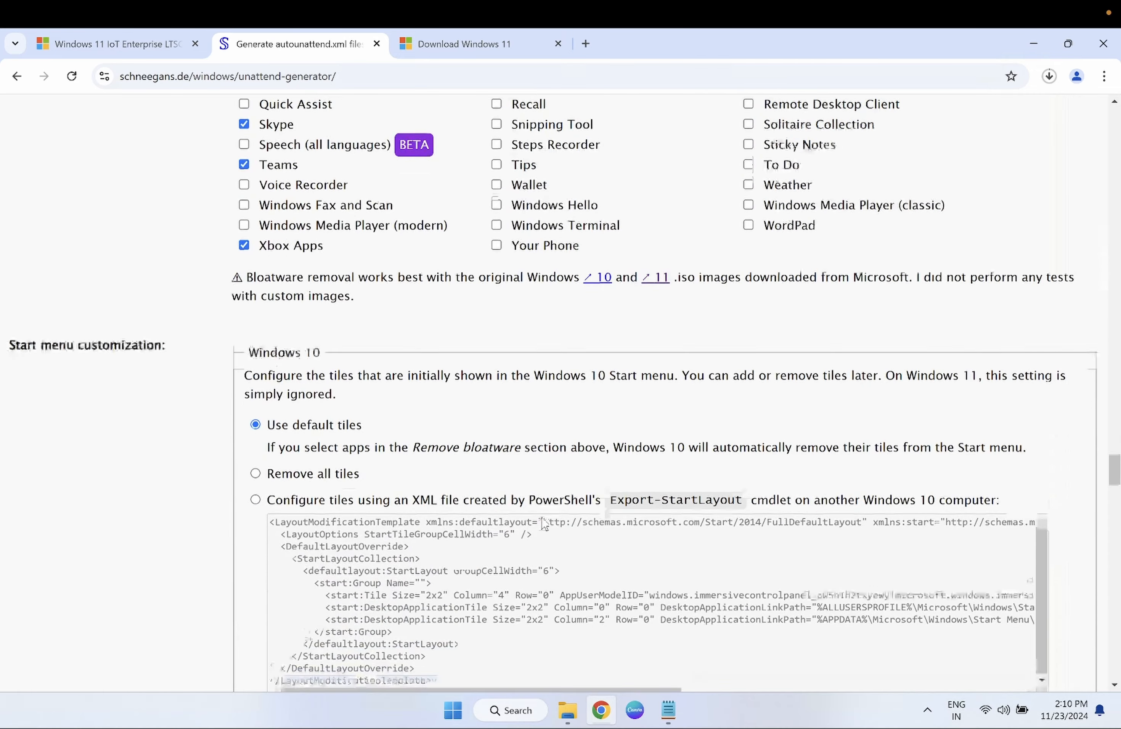
scroll(544, 524, down, 1)
scroll(544, 523, down, 4)
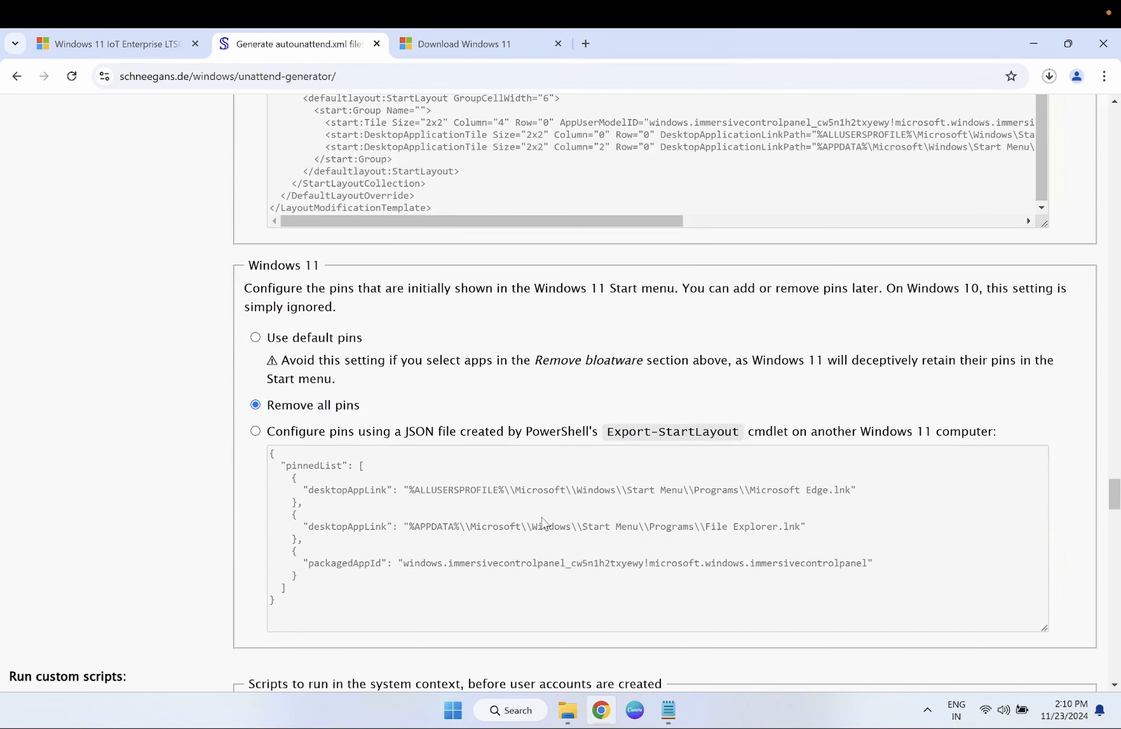
scroll(544, 521, down, 1)
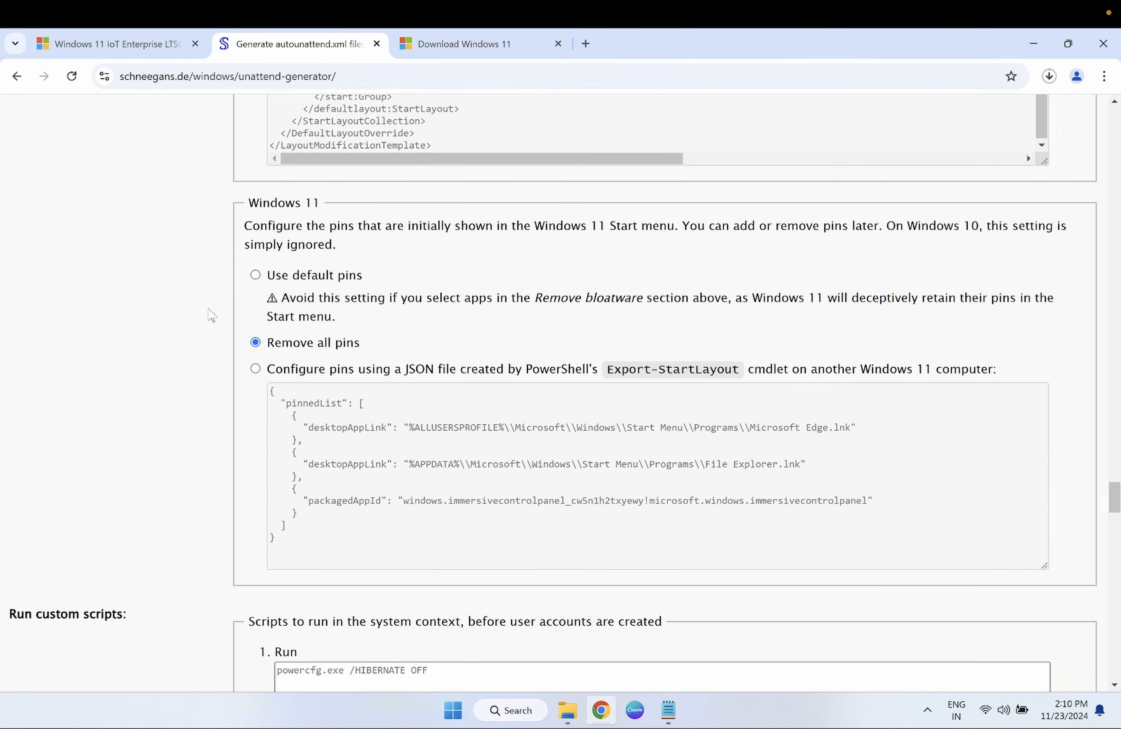
scroll(307, 362, down, 3)
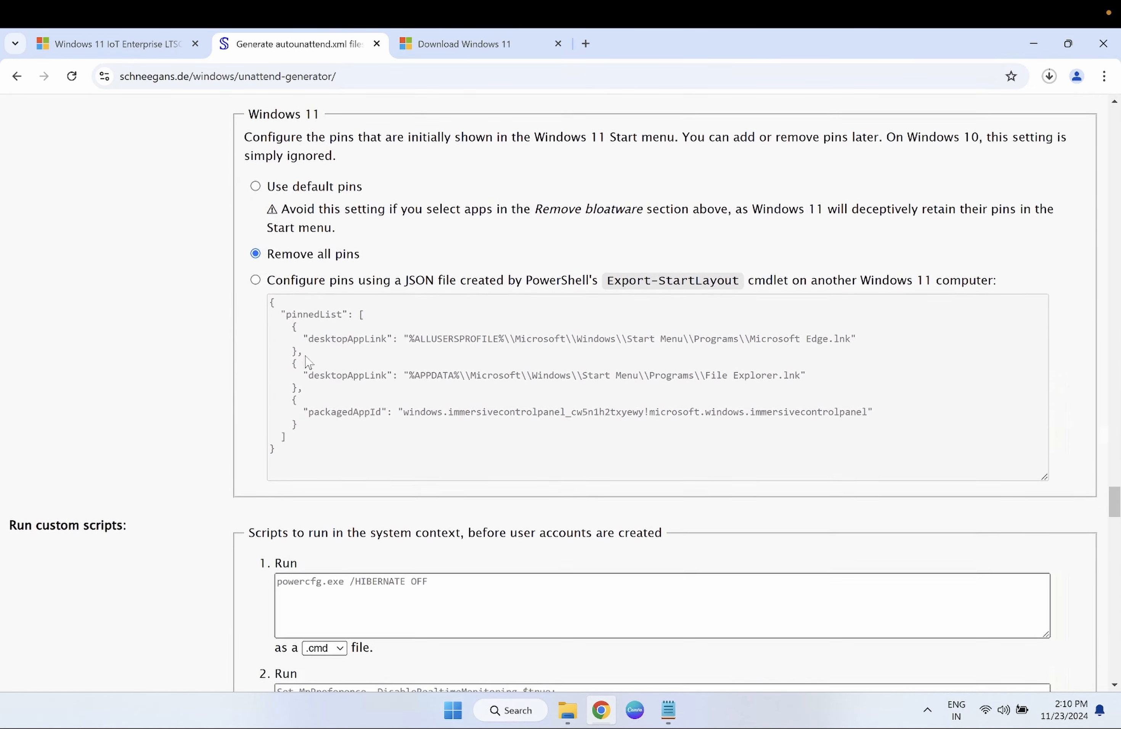
scroll(307, 362, down, 3)
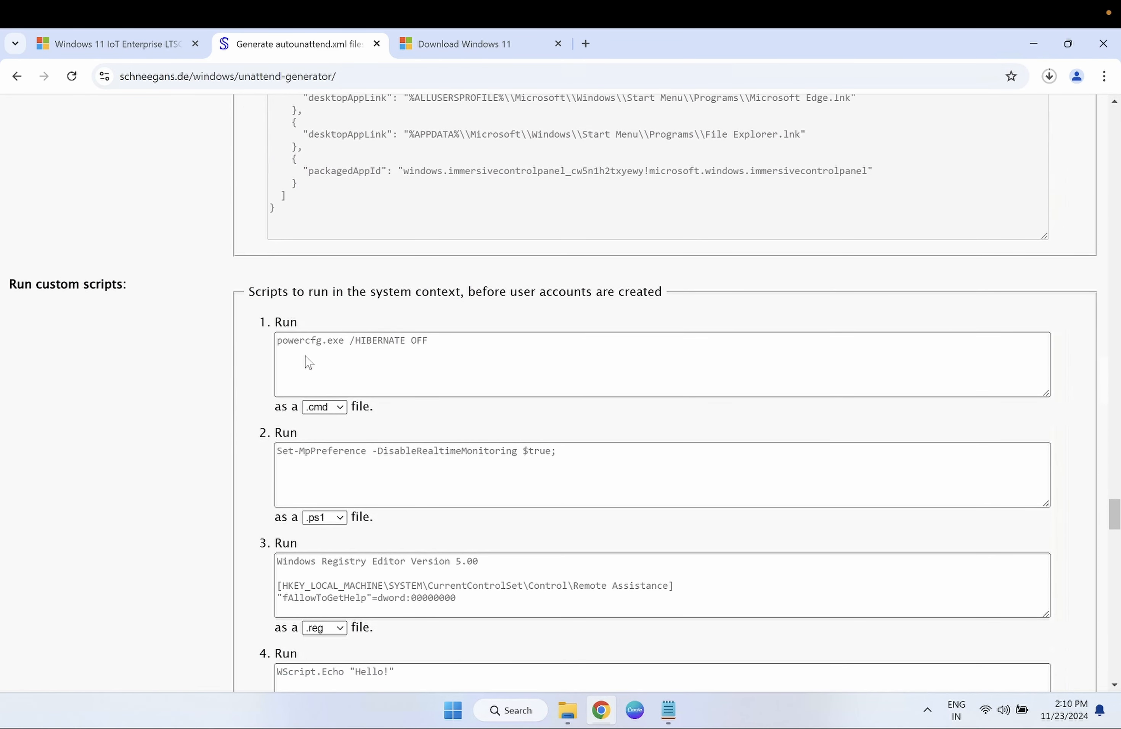
scroll(306, 356, down, 10)
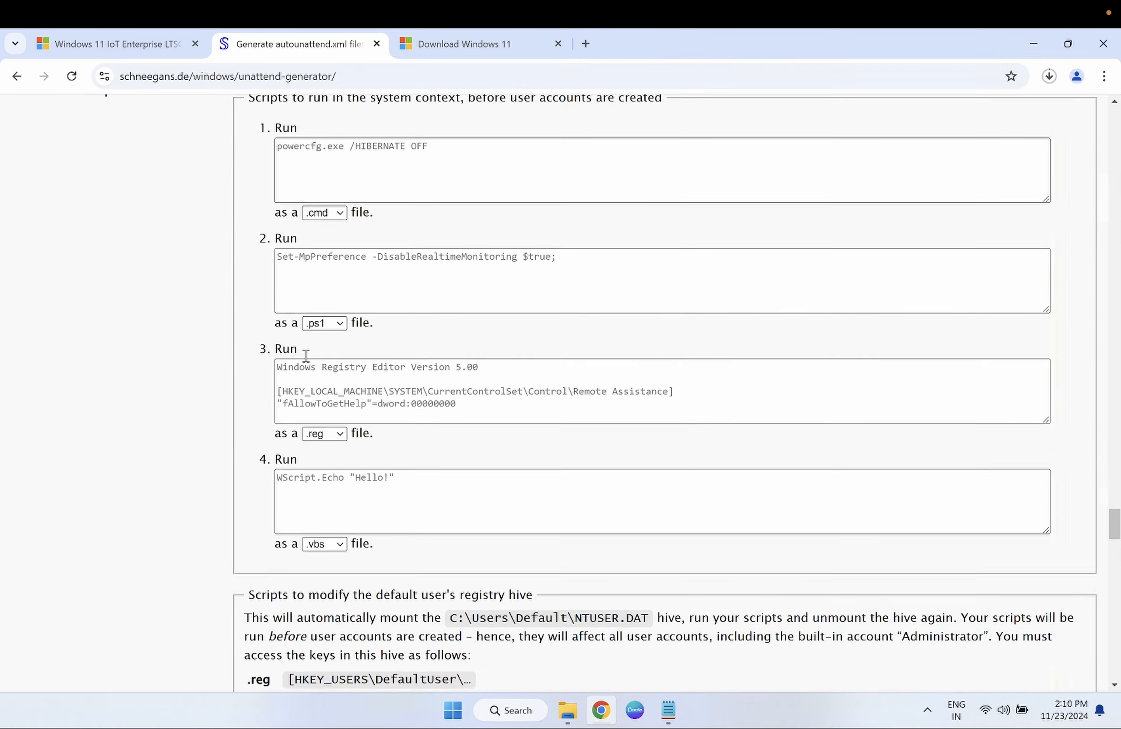
scroll(306, 356, down, 5)
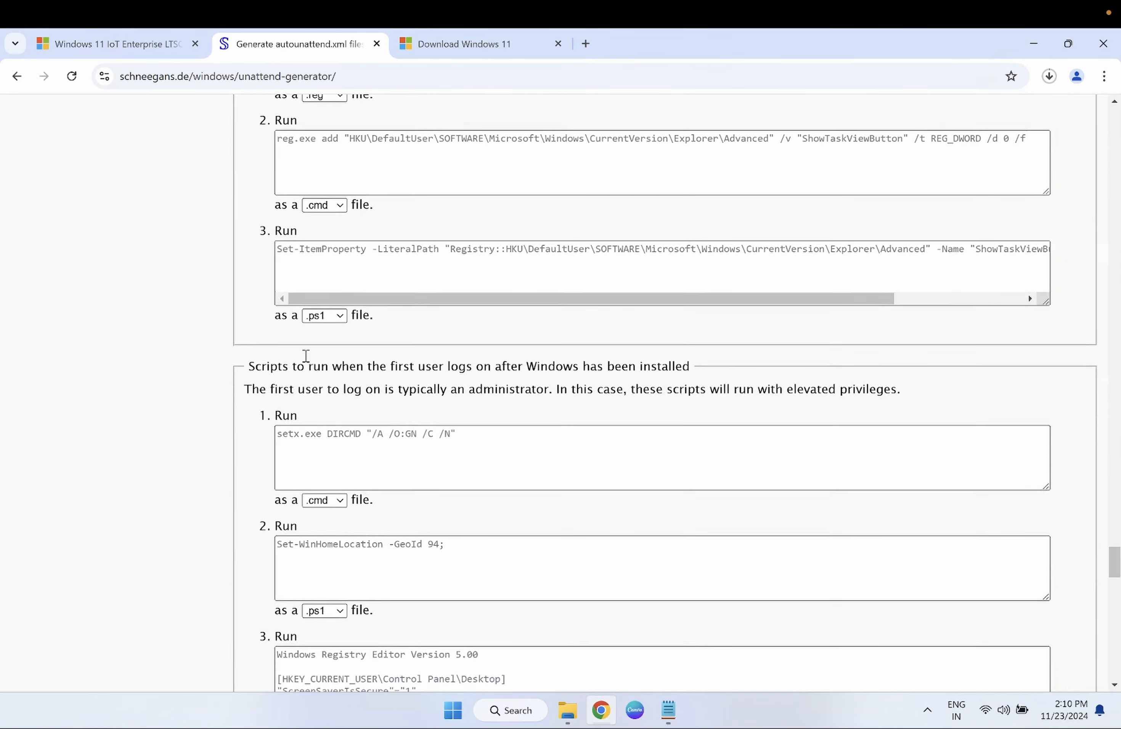
scroll(306, 356, down, 12)
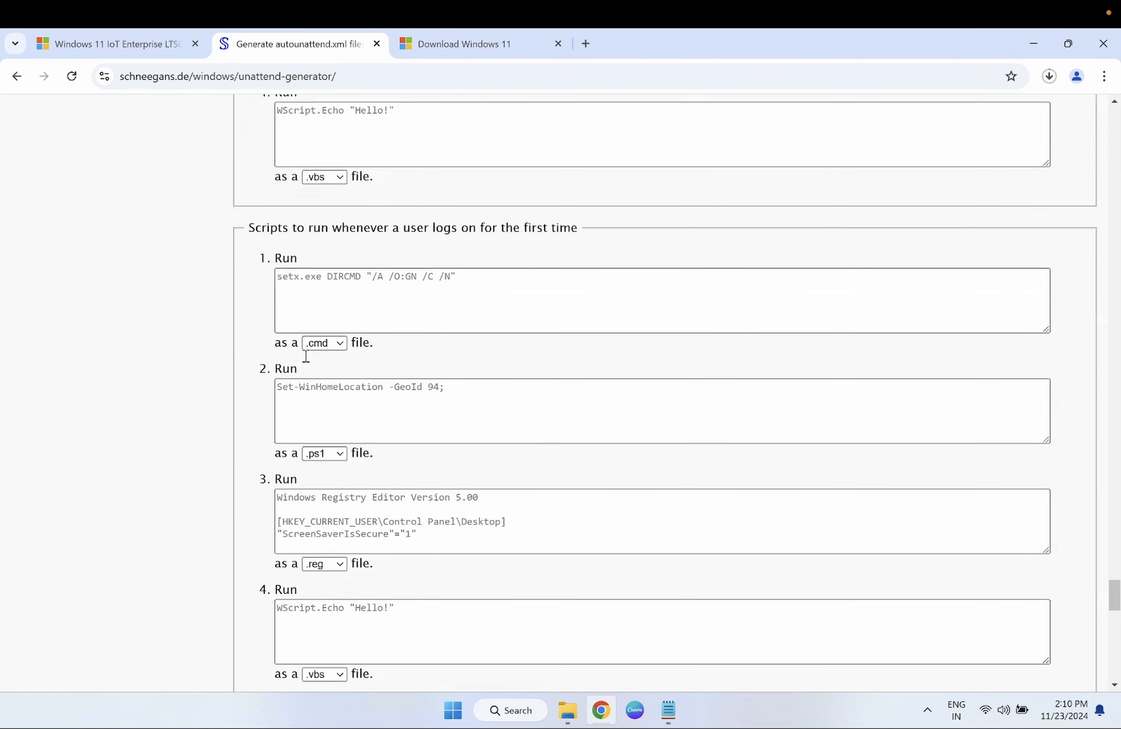
scroll(306, 356, down, 6)
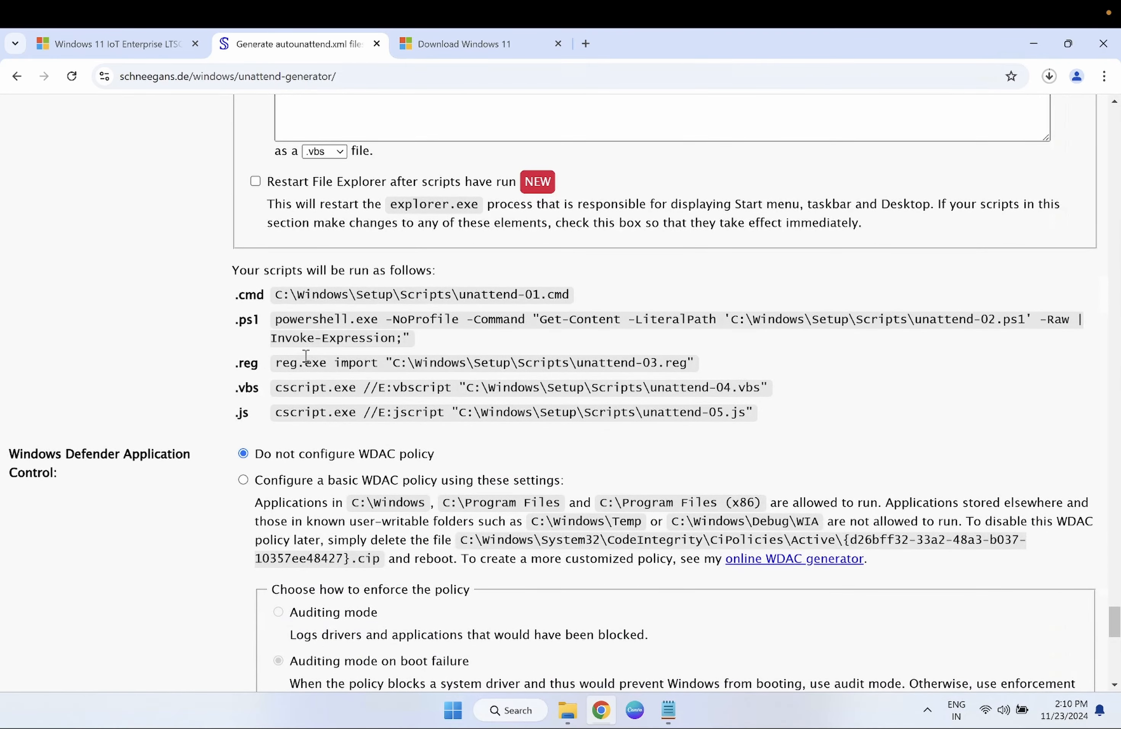
scroll(306, 356, down, 3)
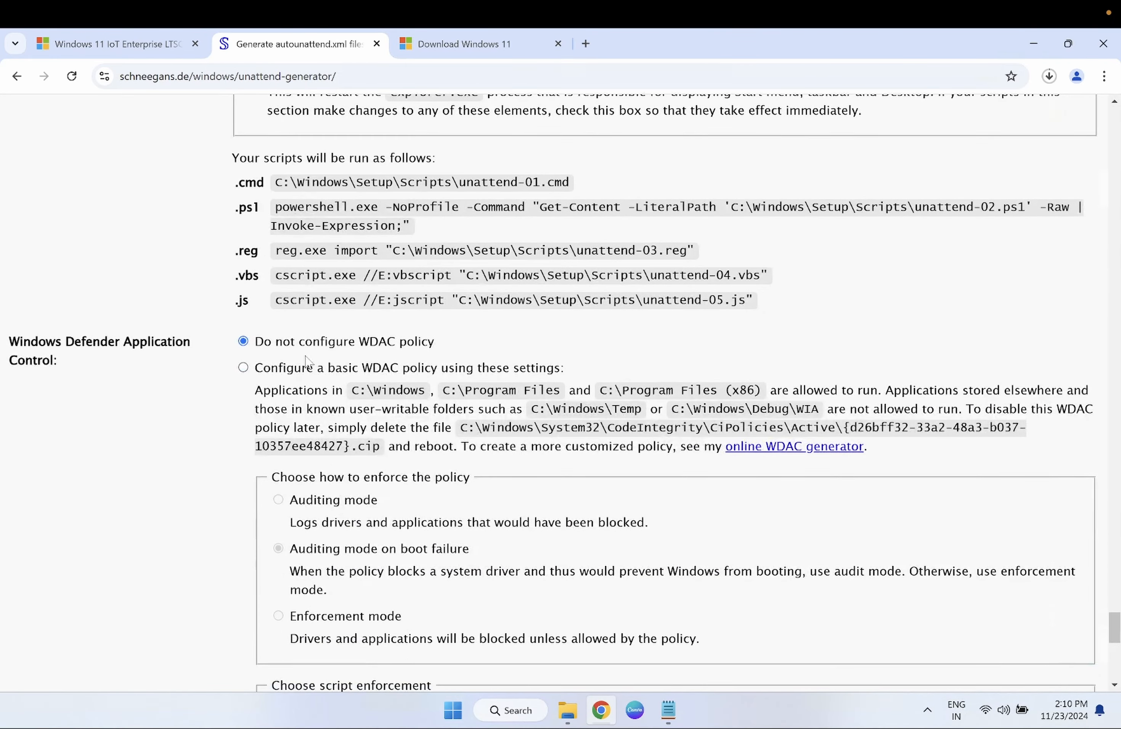
scroll(305, 362, down, 10)
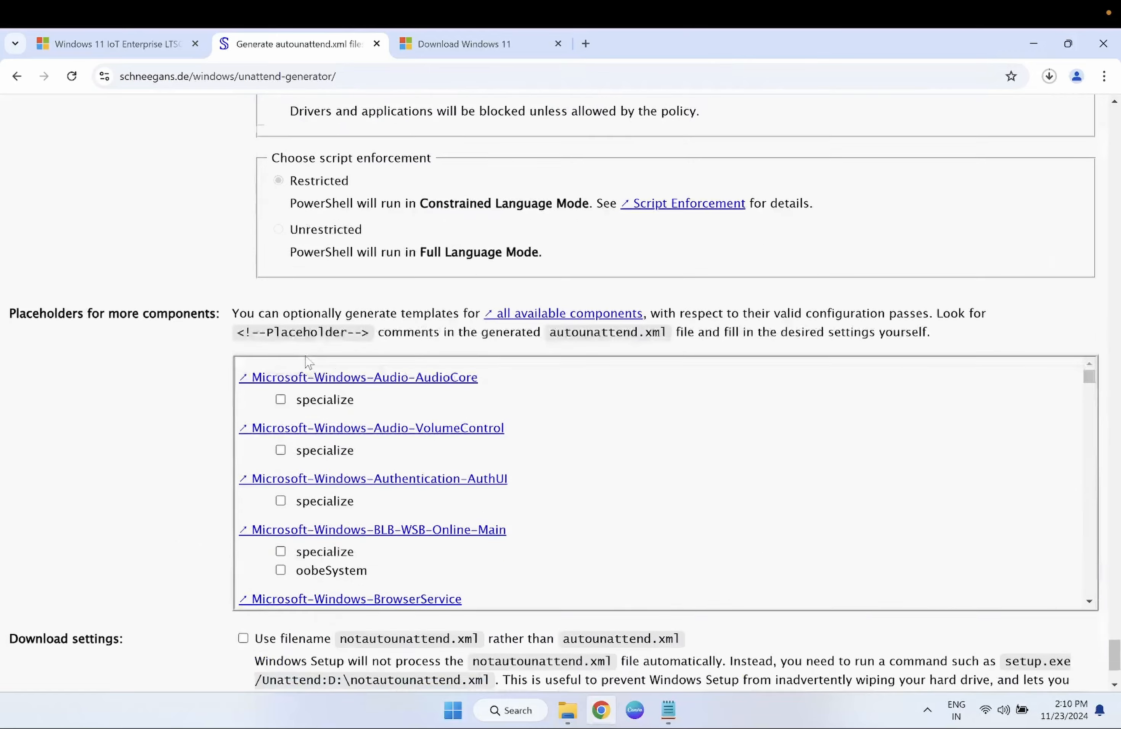
scroll(306, 362, down, 3)
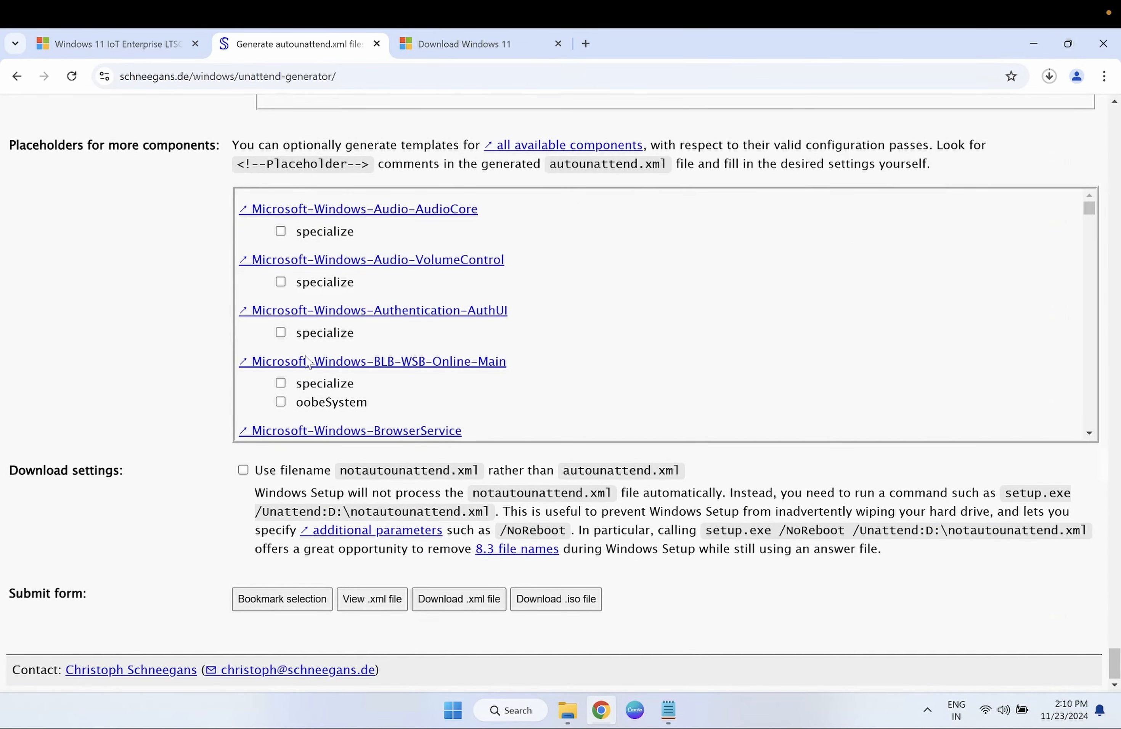
scroll(344, 484, up, 20)
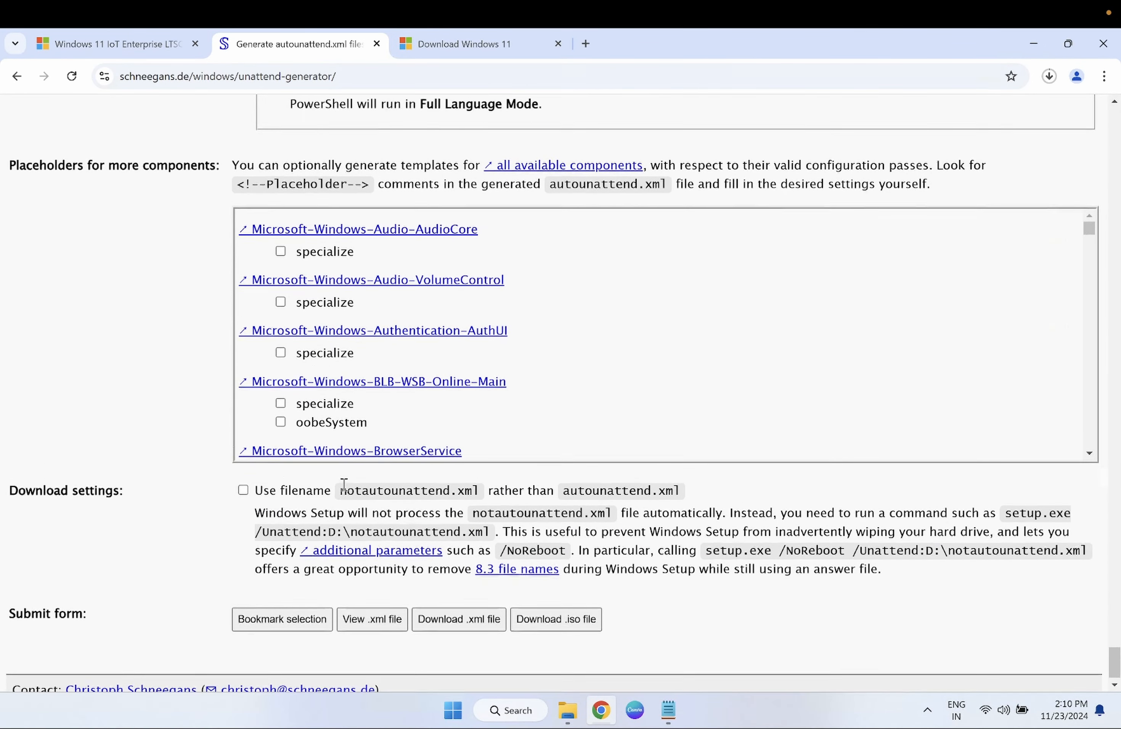
scroll(344, 484, up, 10)
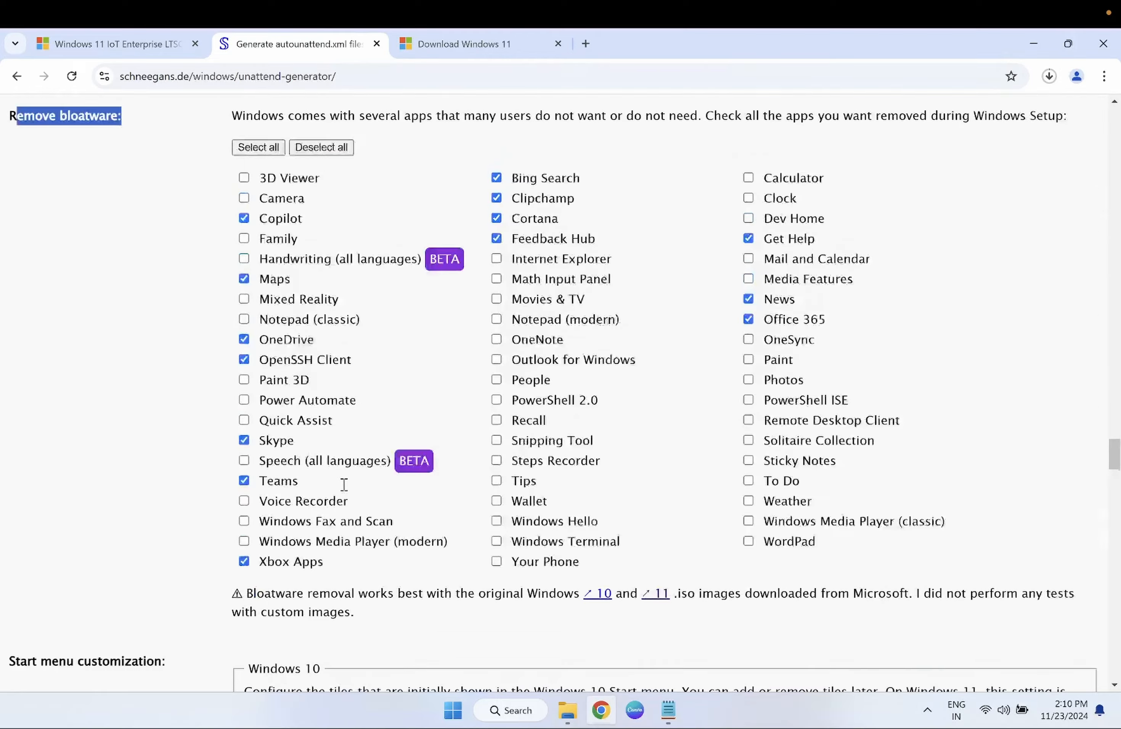
scroll(344, 484, down, 15)
scroll(344, 483, down, 20)
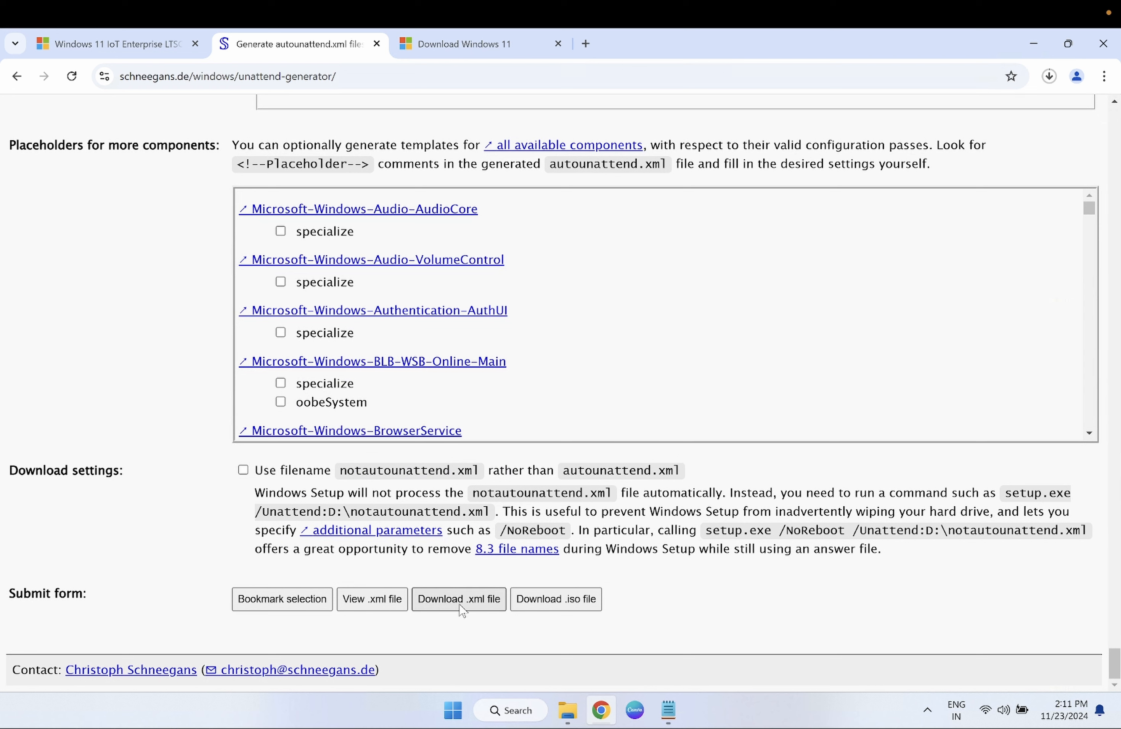
- Download autounattend.xml and check Chrome's download history shows it done at 17.5 KB
click(474, 602)
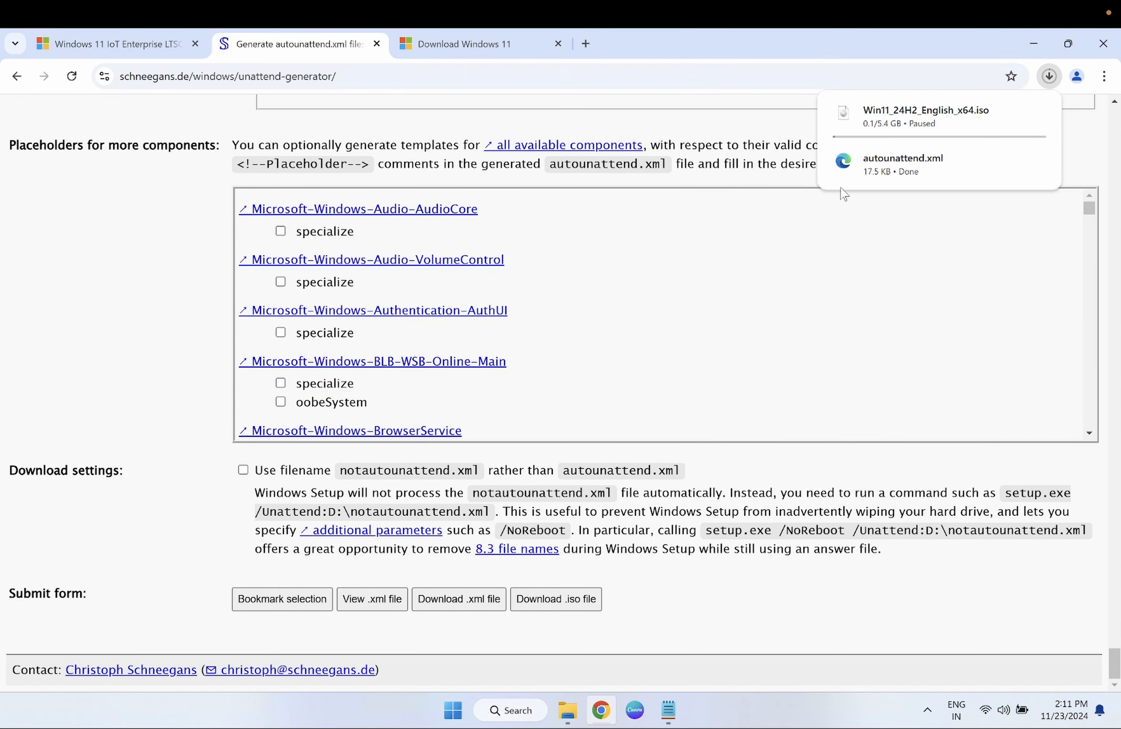
mouse_move(944, 184)
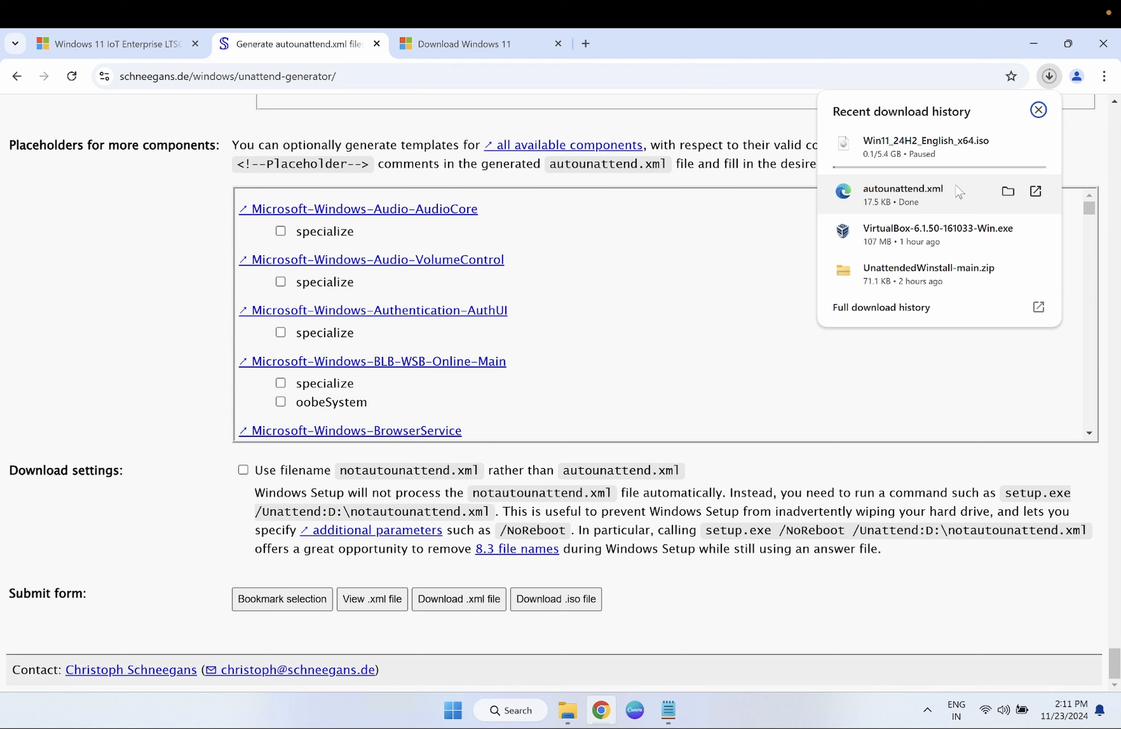
click(488, 207)
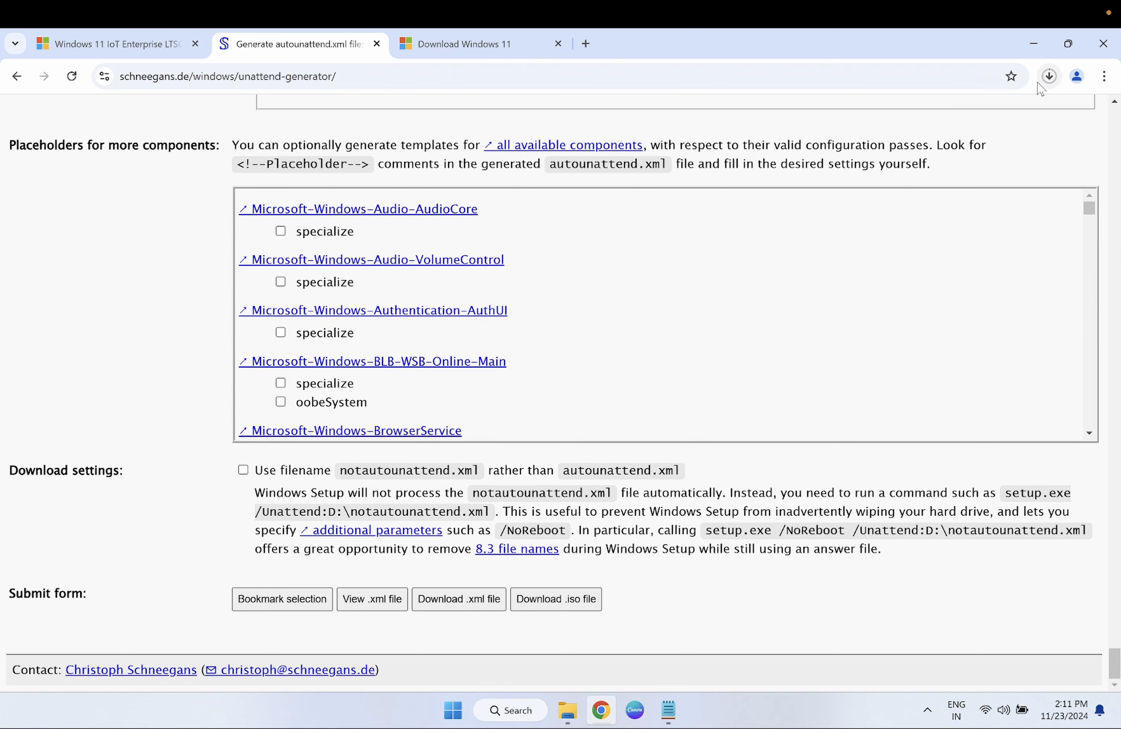
click(1050, 77)
mouse_move(911, 201)
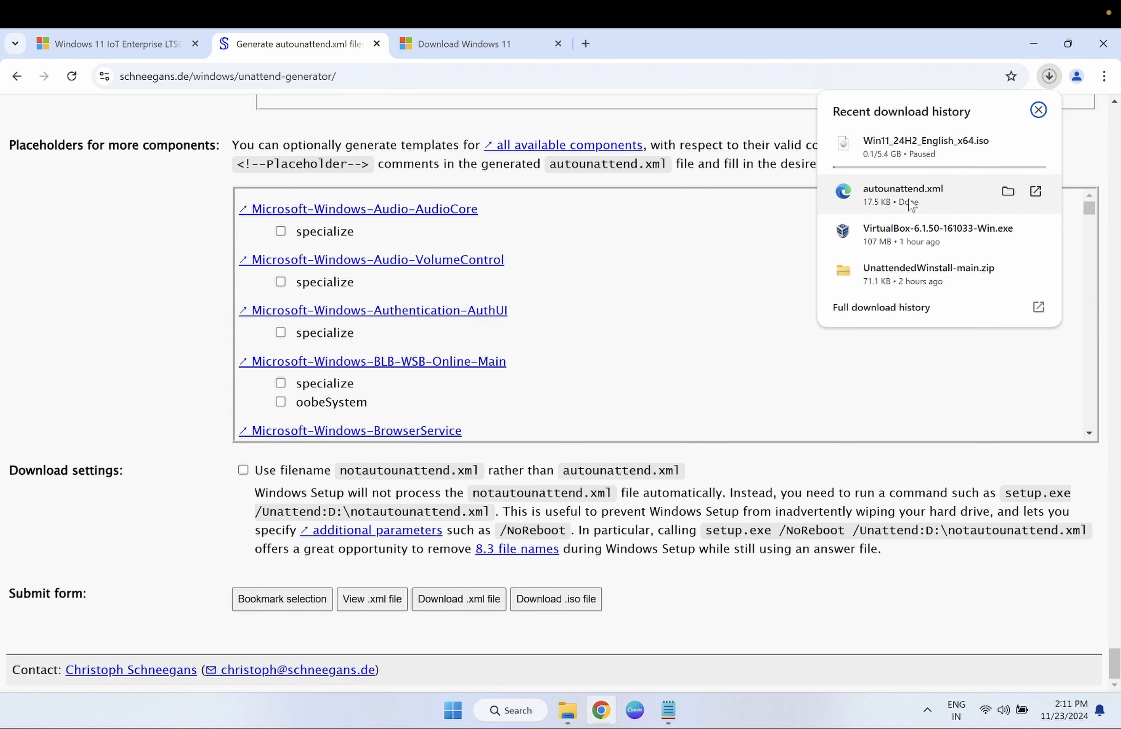
click(586, 43)
- Search Google for 'rufus download' in a new tab and go to rufus.ie
click(585, 43)
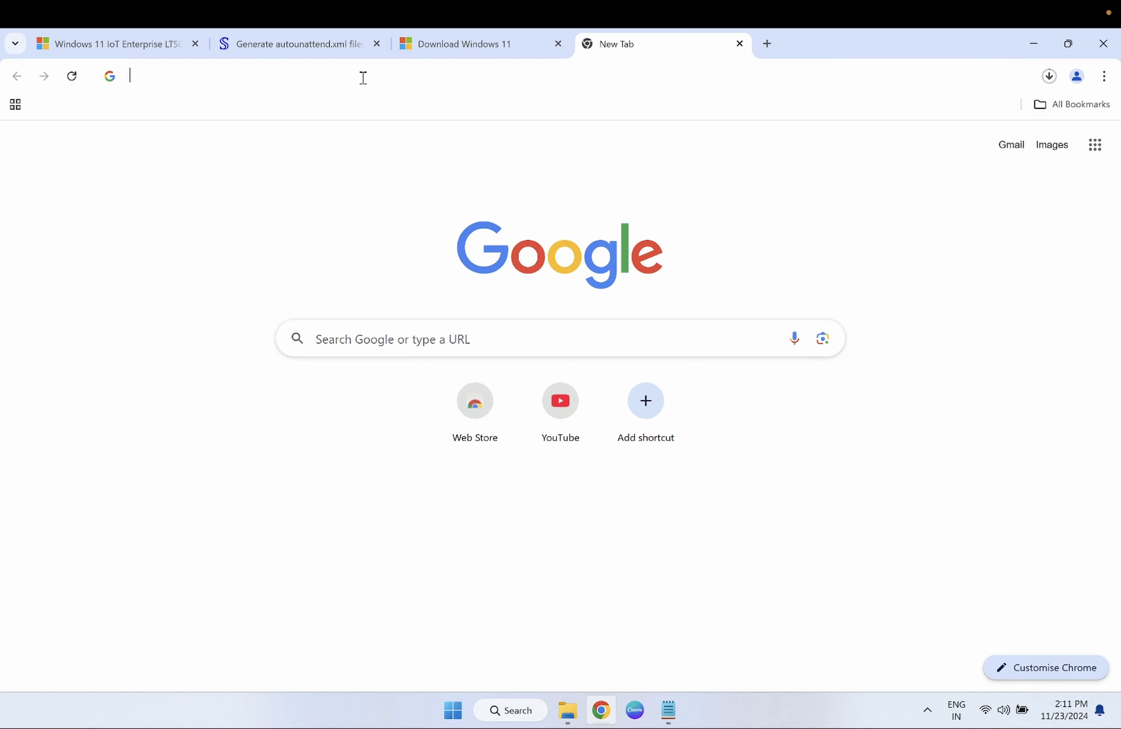
text(rufu)
click(270, 169)
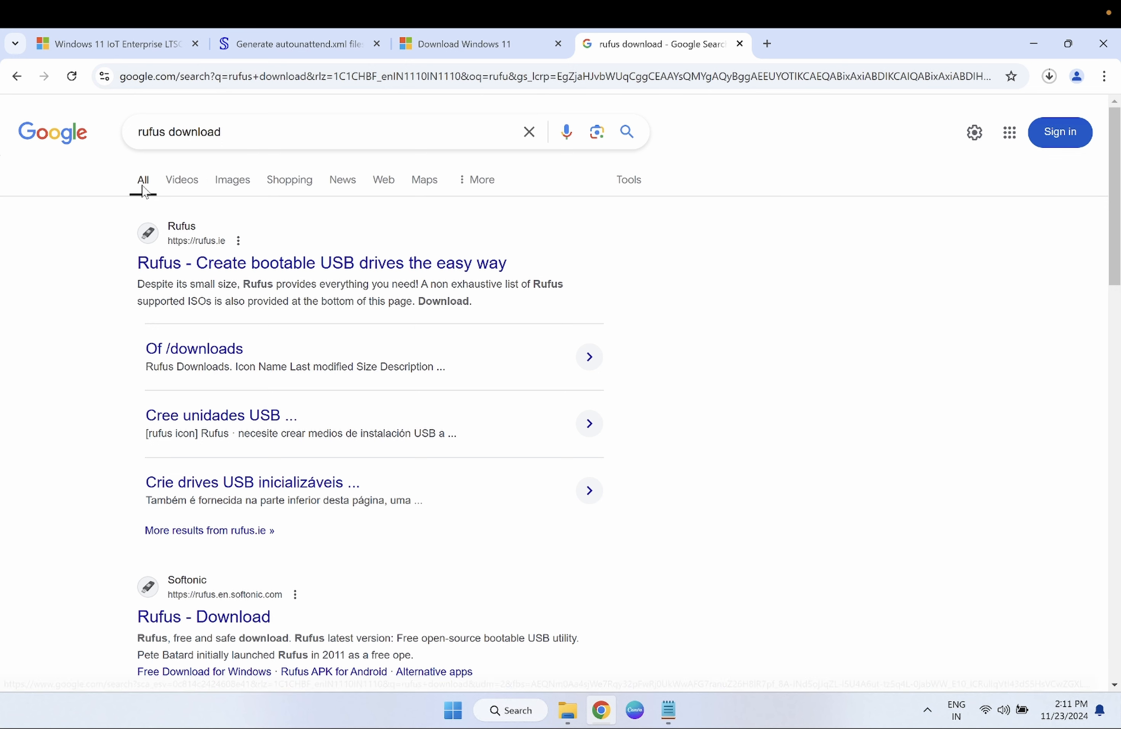
click(216, 269)
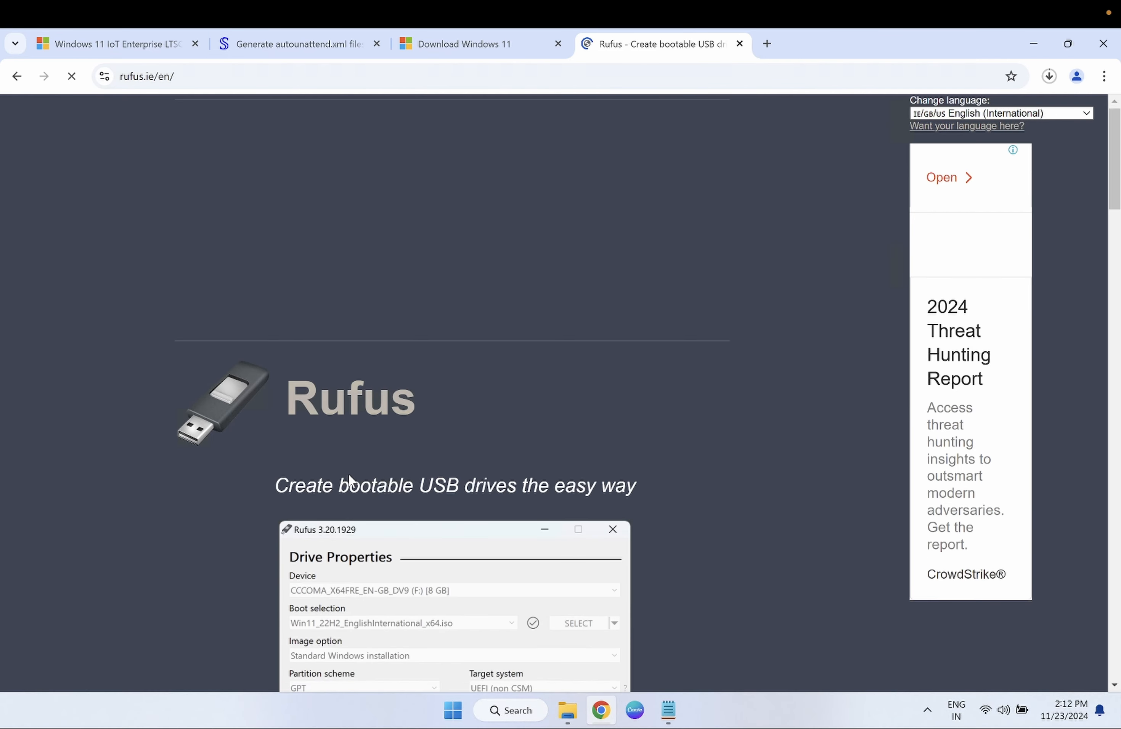
- Download the Windows x64 rufus-4.6.exe from Latest releases and dismiss the ad
scroll(348, 474, down, 10)
scroll(352, 454, down, 13)
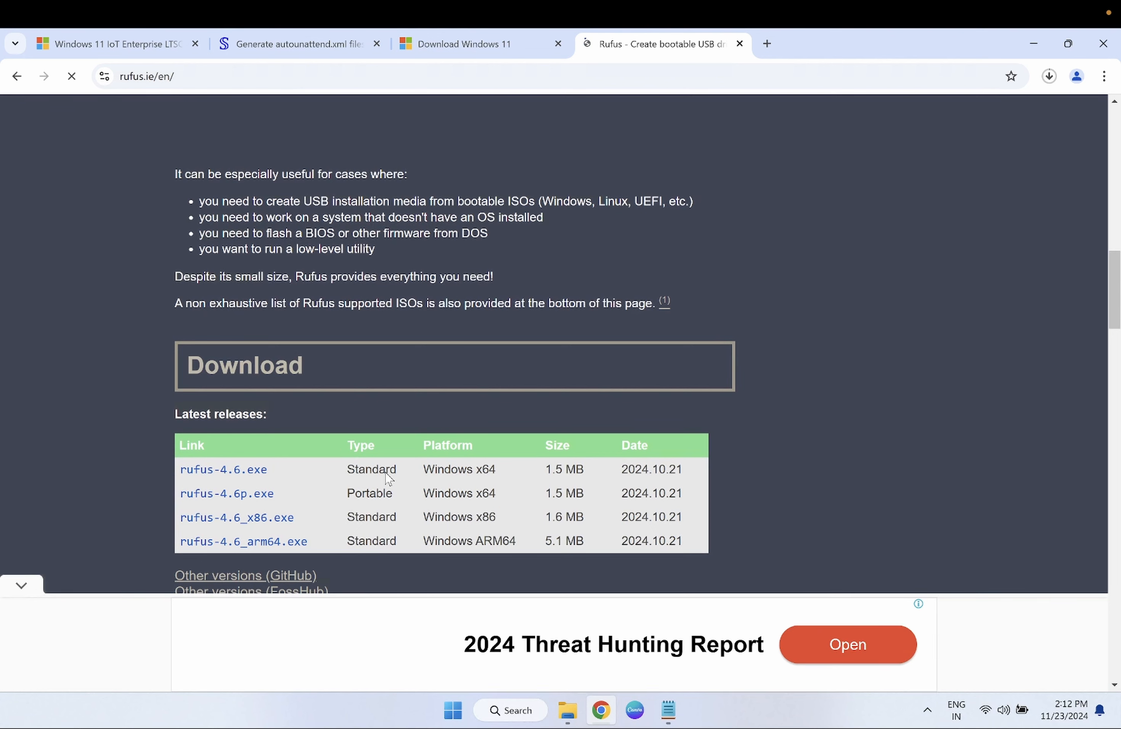
click(259, 471)
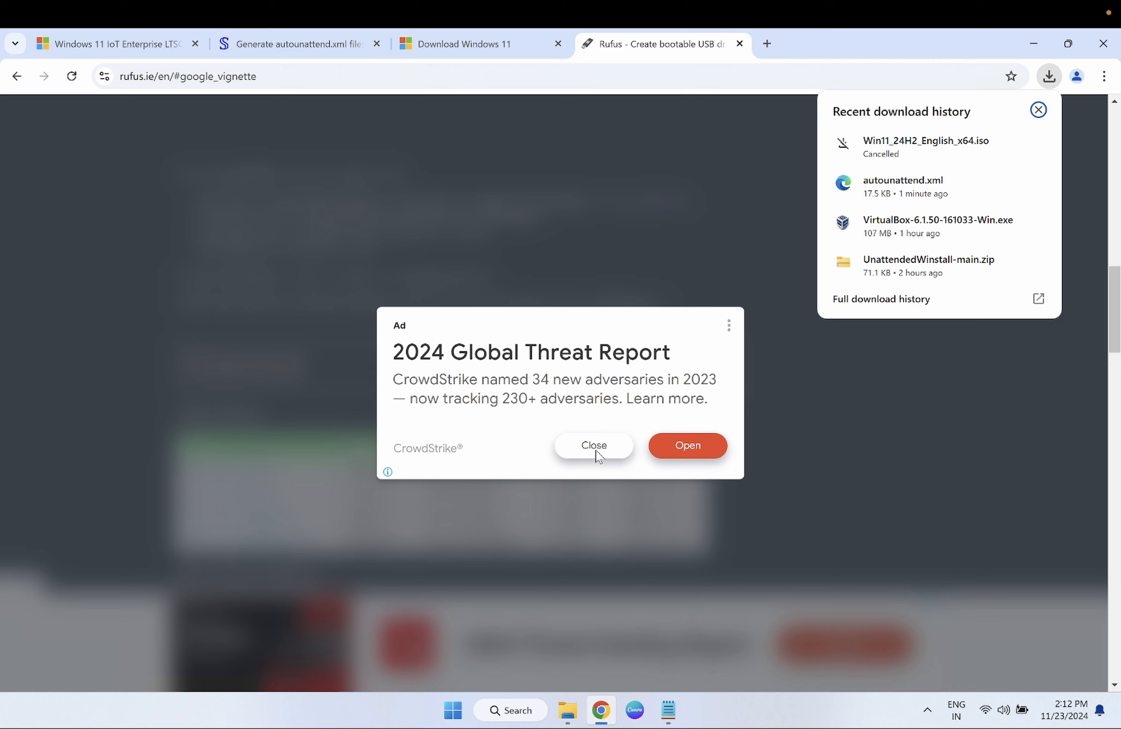
click(596, 453)
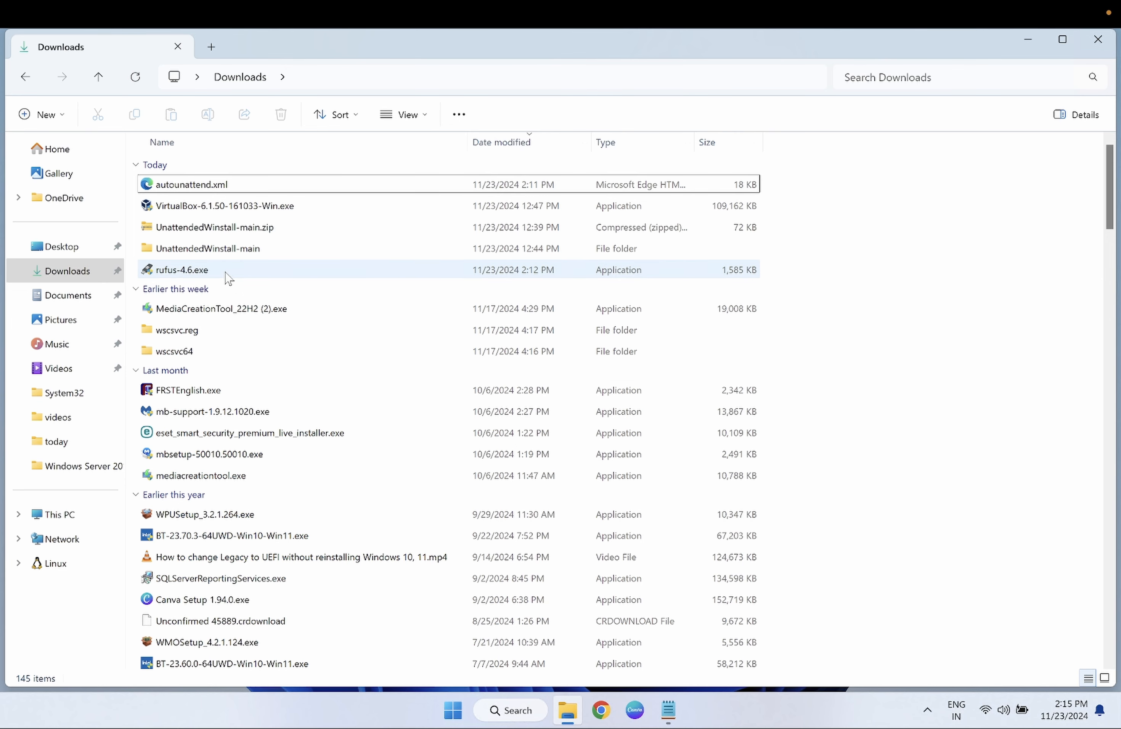
- Launch Rufus 4.6 and browse This PC for a boot image
click(226, 274)
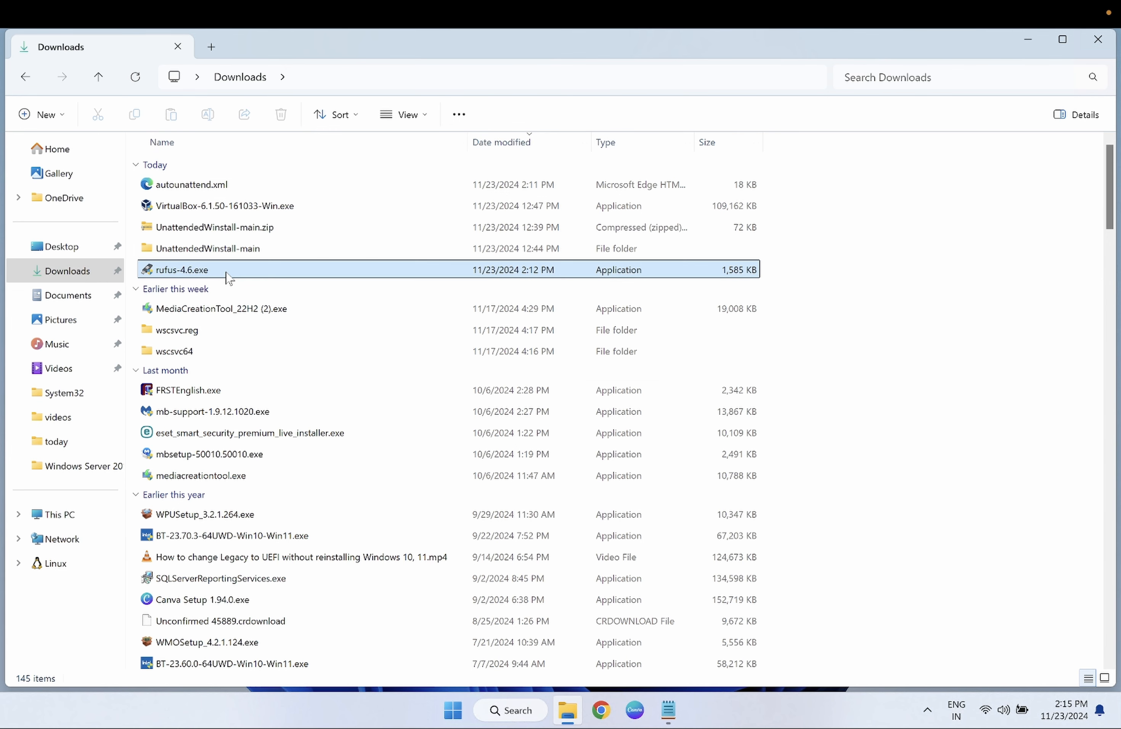
double_click(226, 275)
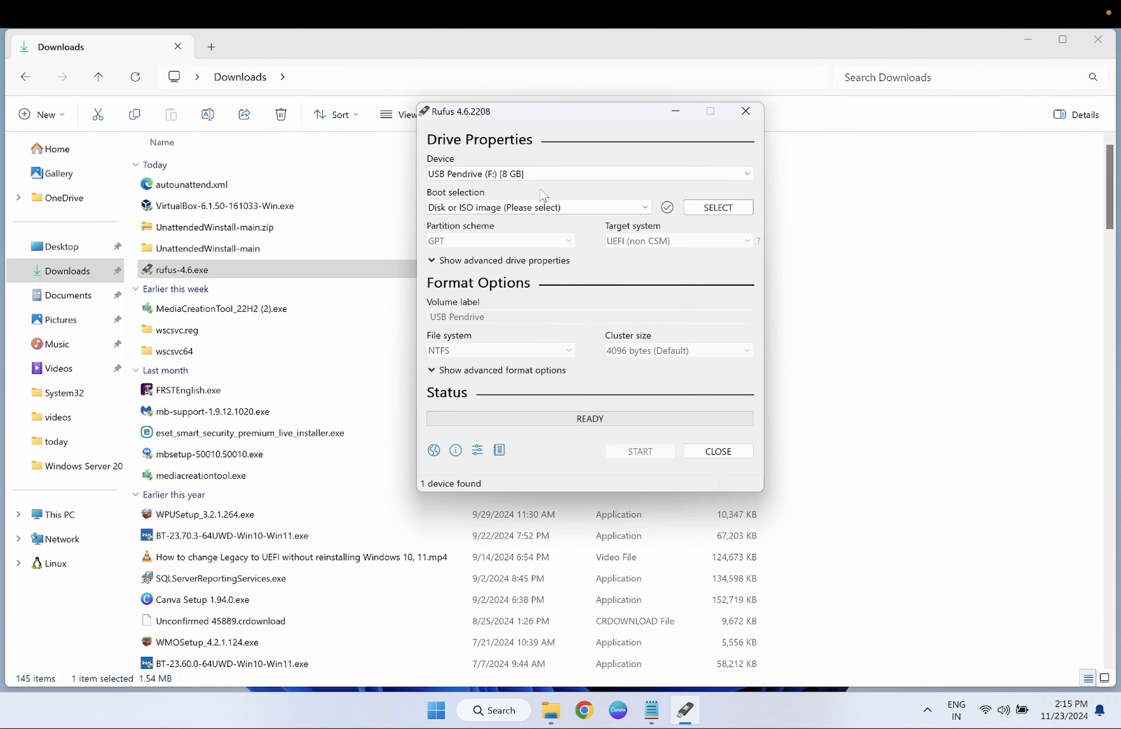
click(733, 219)
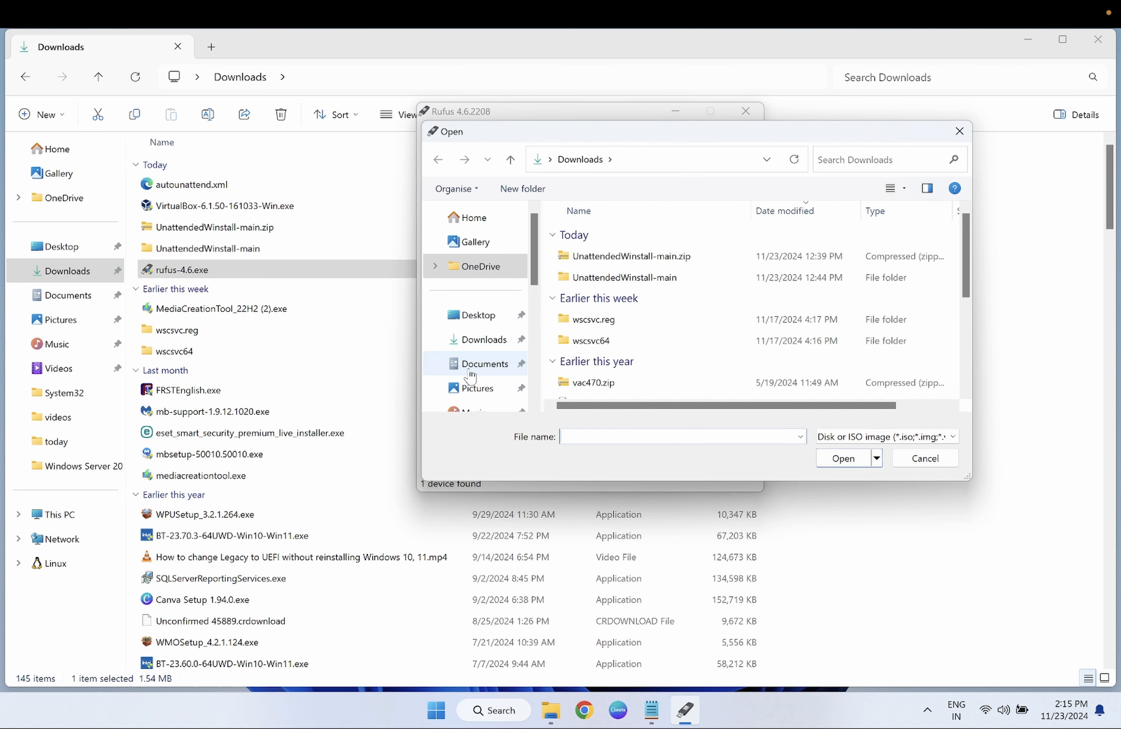
scroll(489, 367, down, 1)
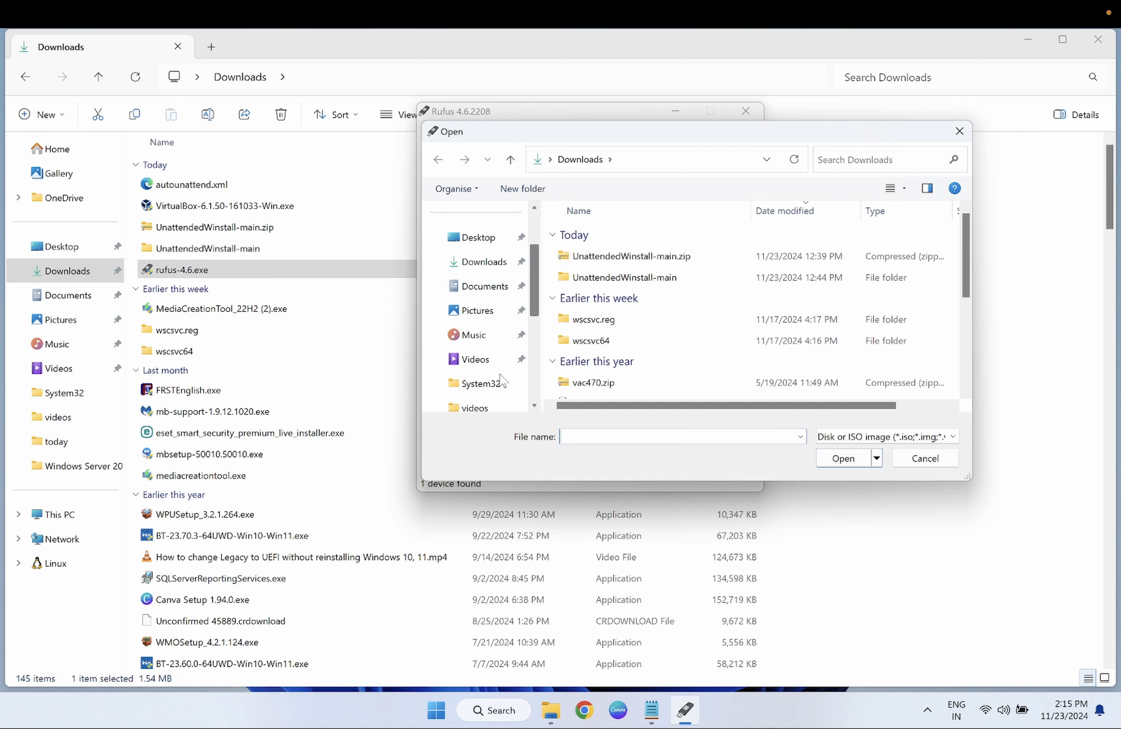
scroll(499, 382, down, 3)
click(488, 310)
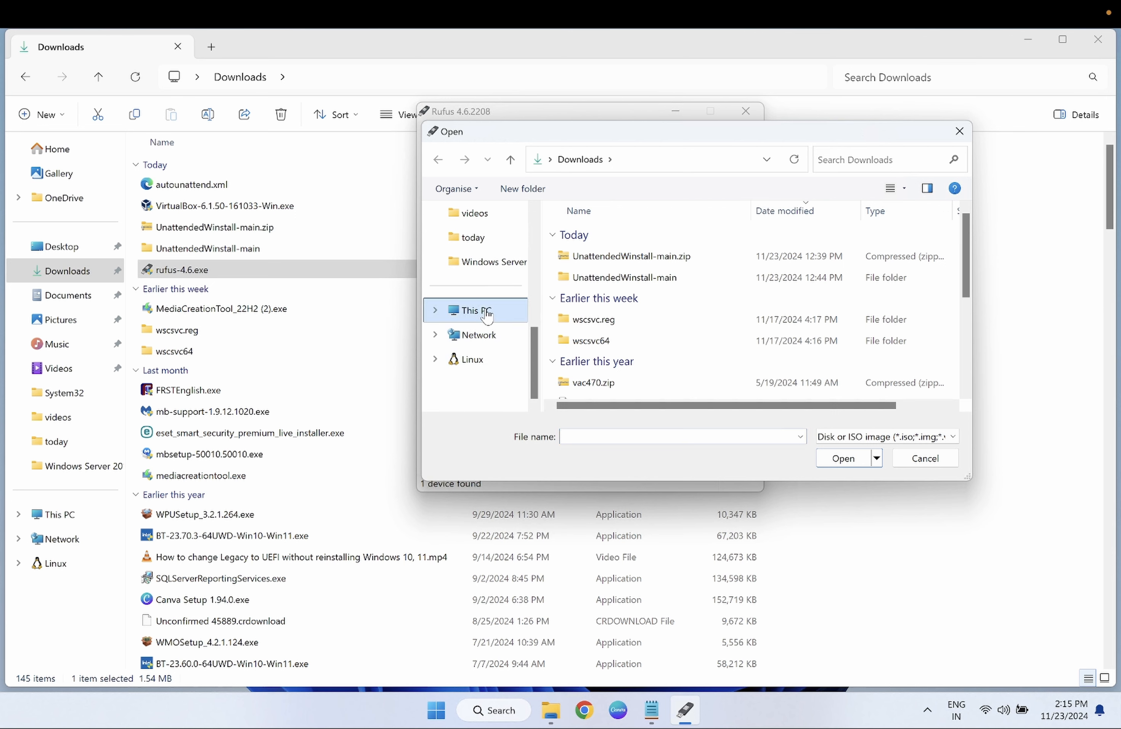
- Load Win11_22H2_English_x64v2.iso from the Windows Server folder on C: as the boot image
double_click(661, 315)
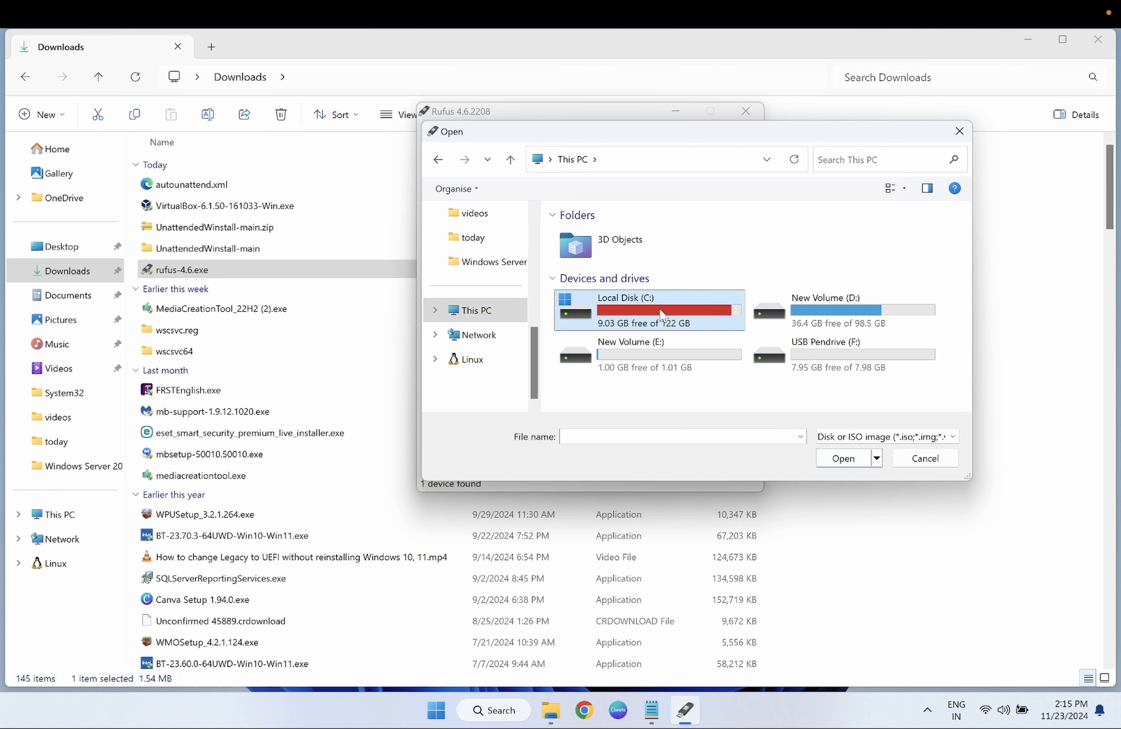
scroll(645, 327, down, 2)
scroll(645, 328, down, 1)
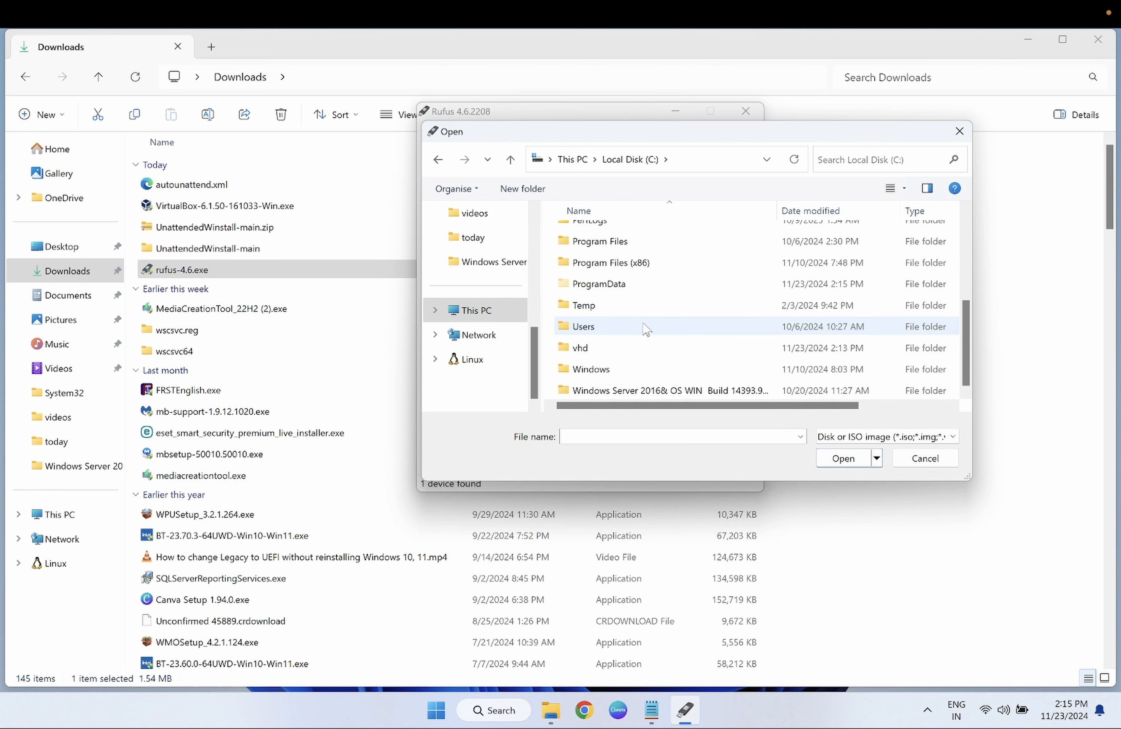
double_click(645, 389)
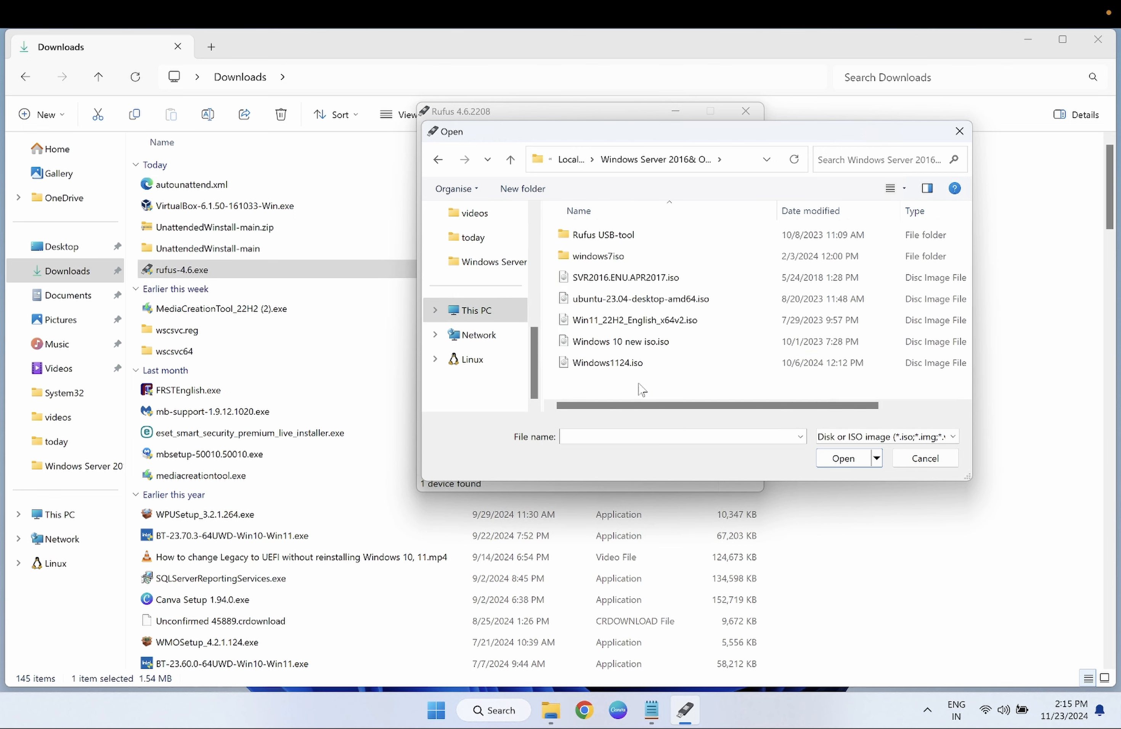
click(642, 326)
click(843, 458)
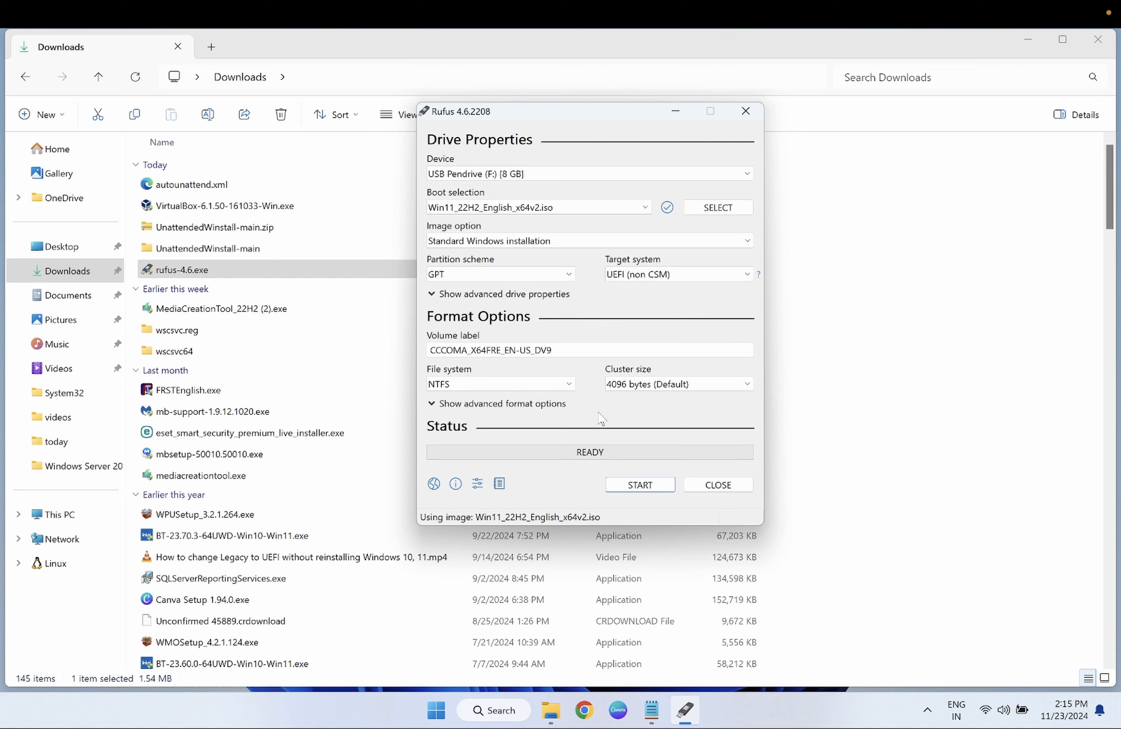
- Write the ISO to the USB without customizations, accepting both warnings, then close Rufus
click(641, 486)
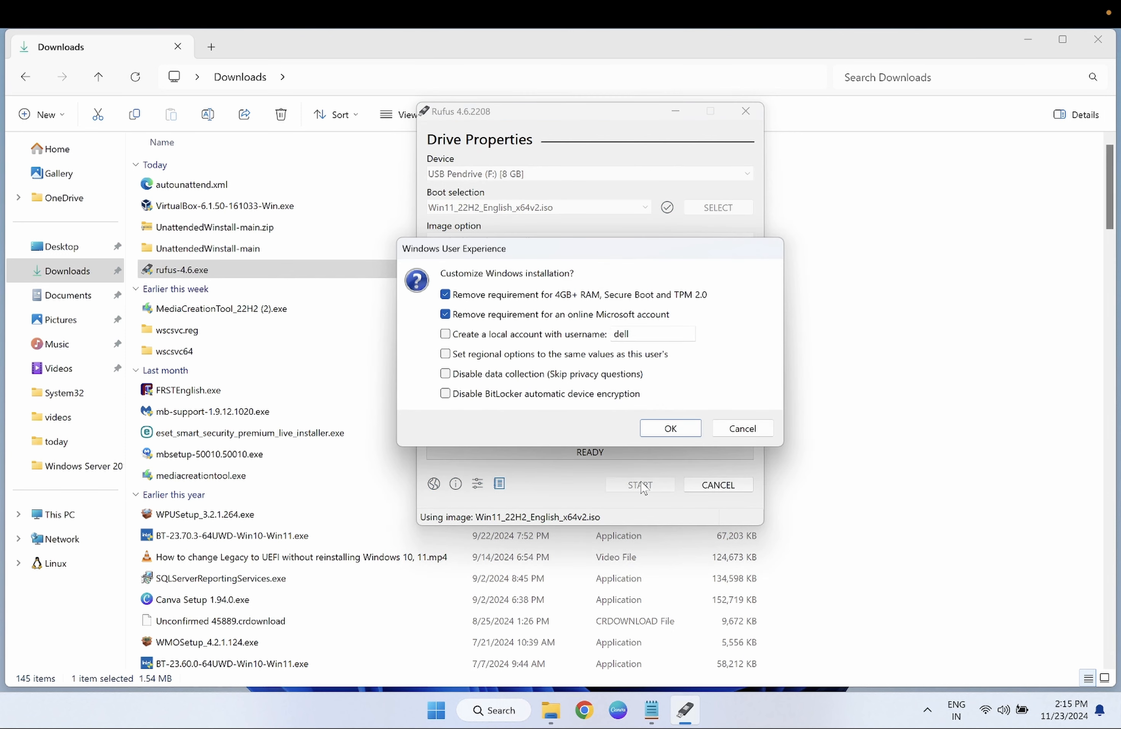
click(446, 314)
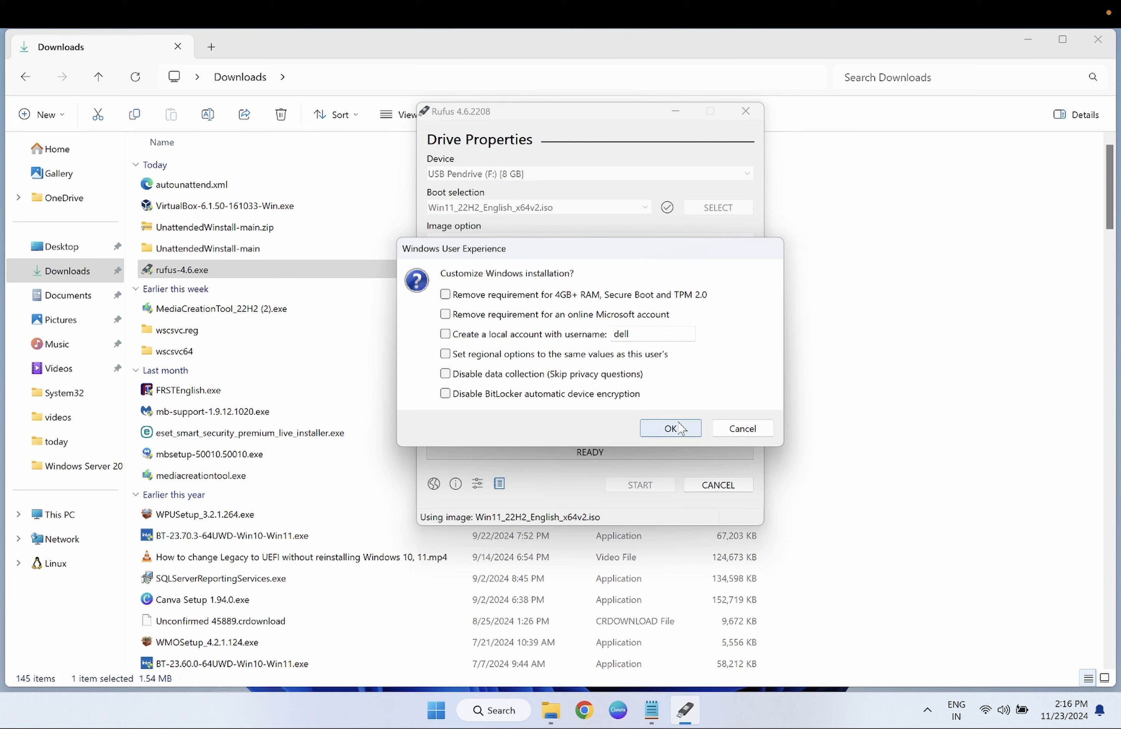
click(658, 430)
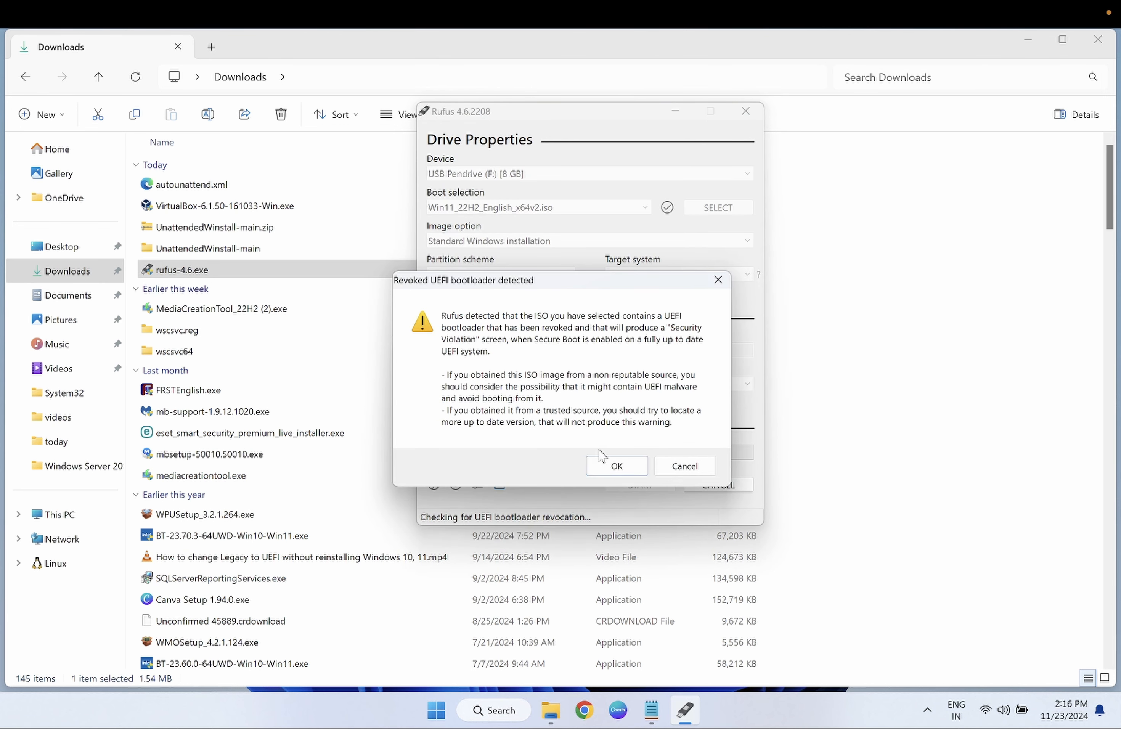
click(613, 469)
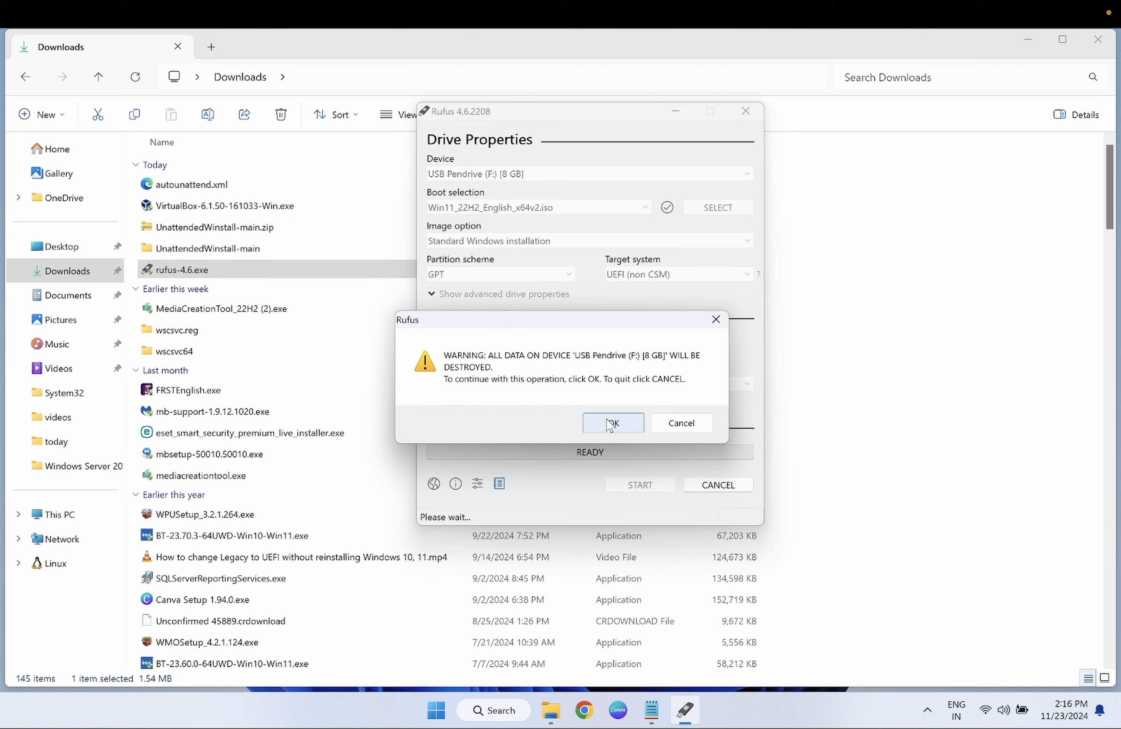
click(612, 423)
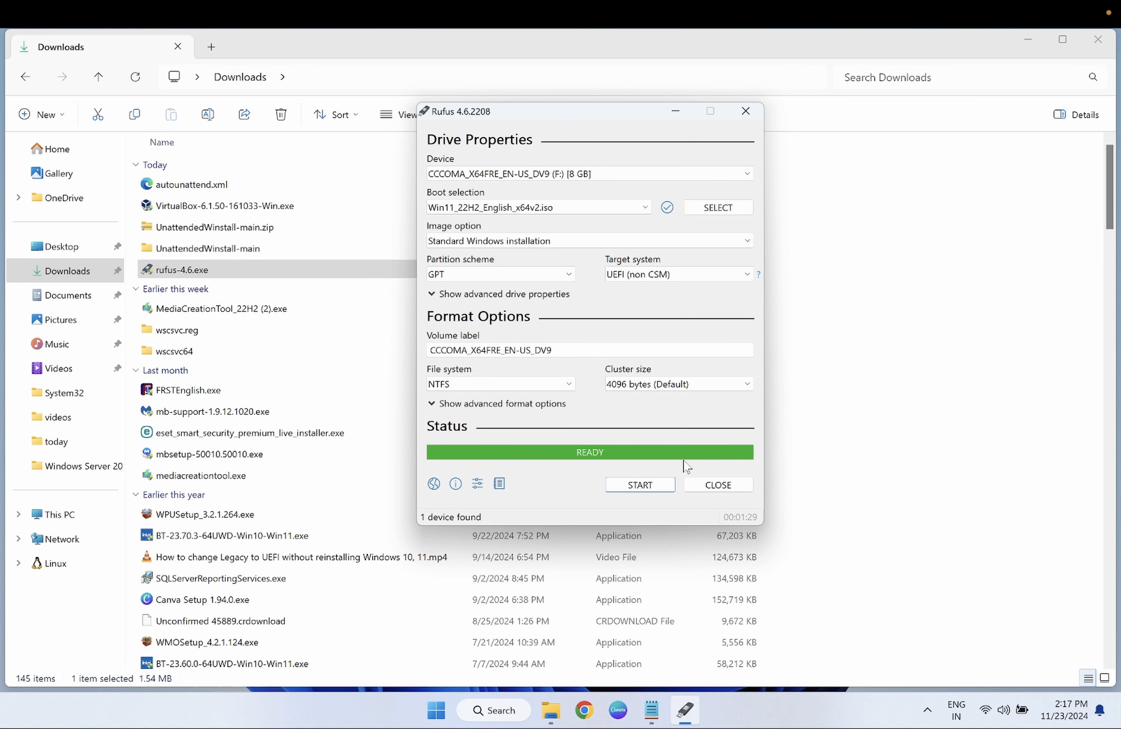
click(725, 490)
- Cut autounattend.xml from the Downloads folder
click(222, 184)
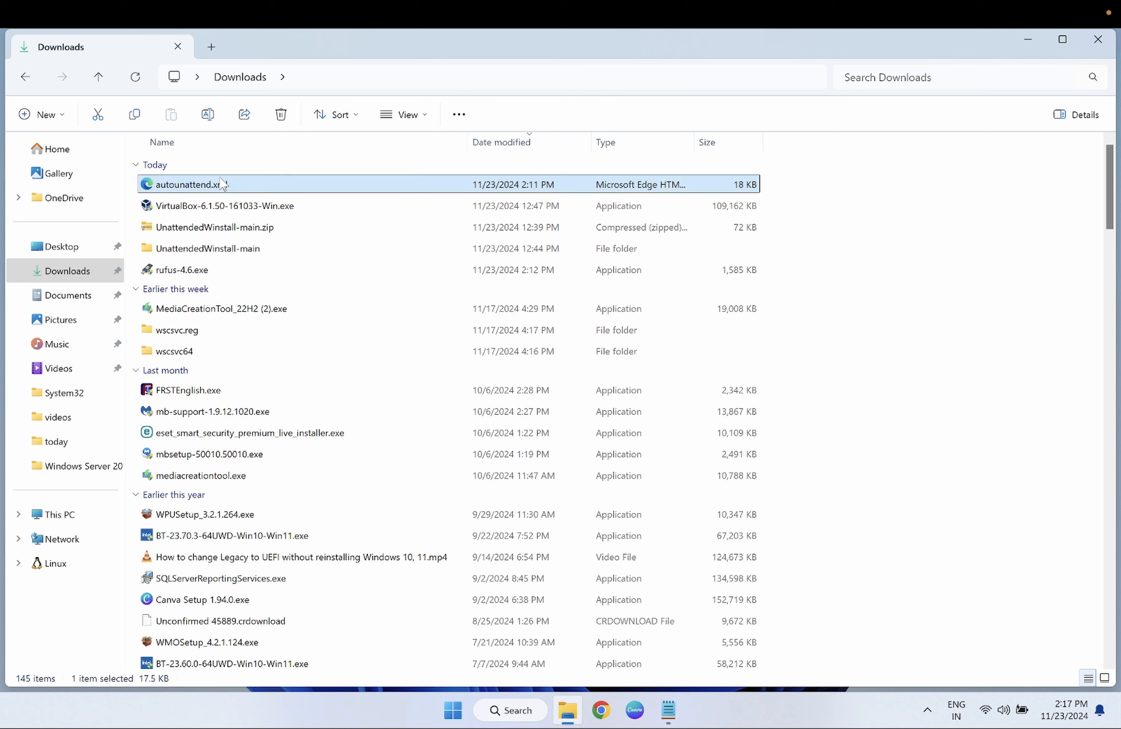
right_click(222, 184)
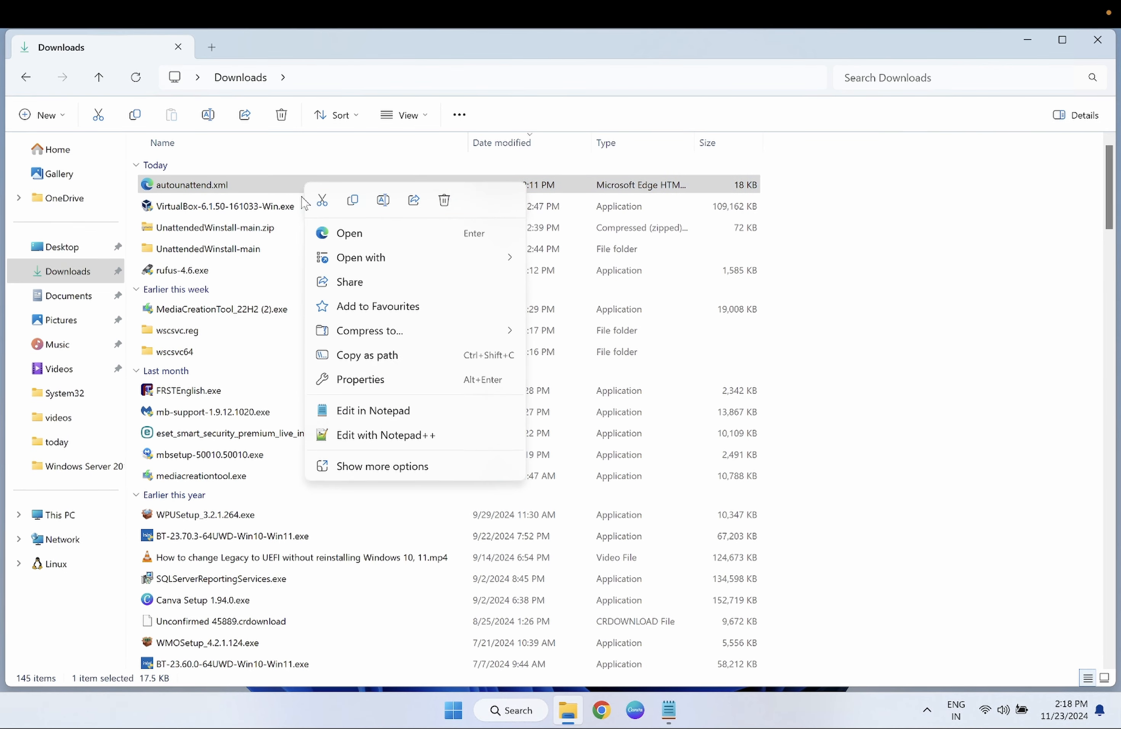
click(322, 203)
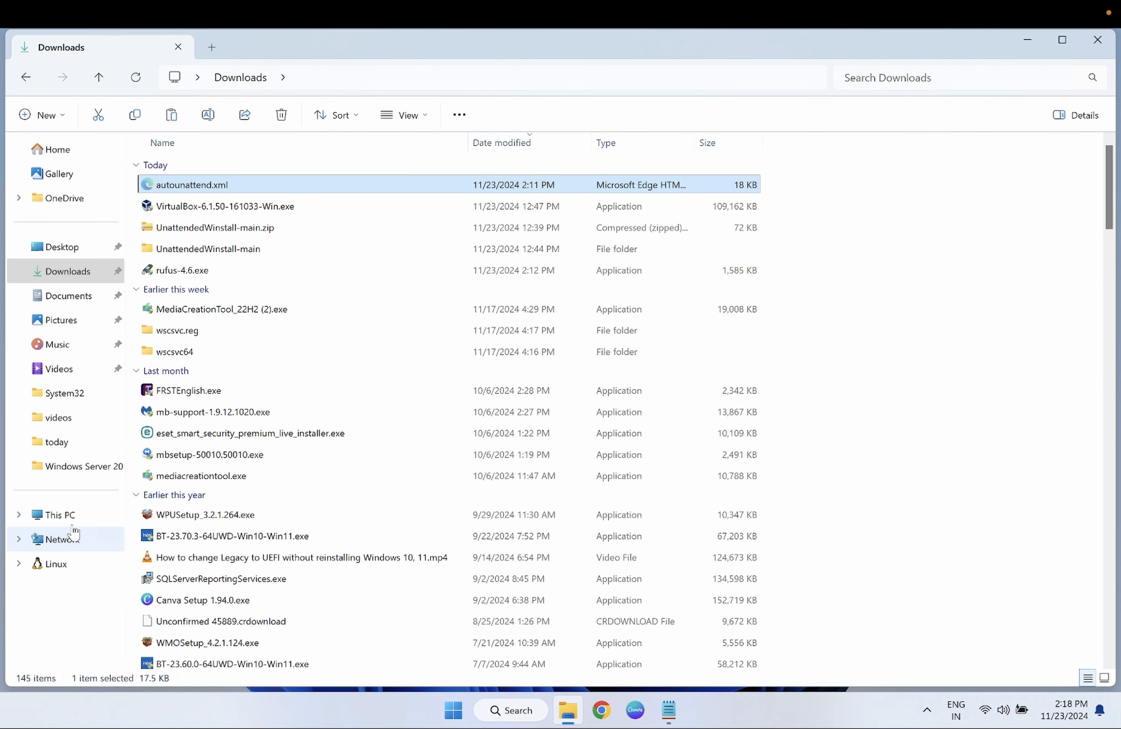